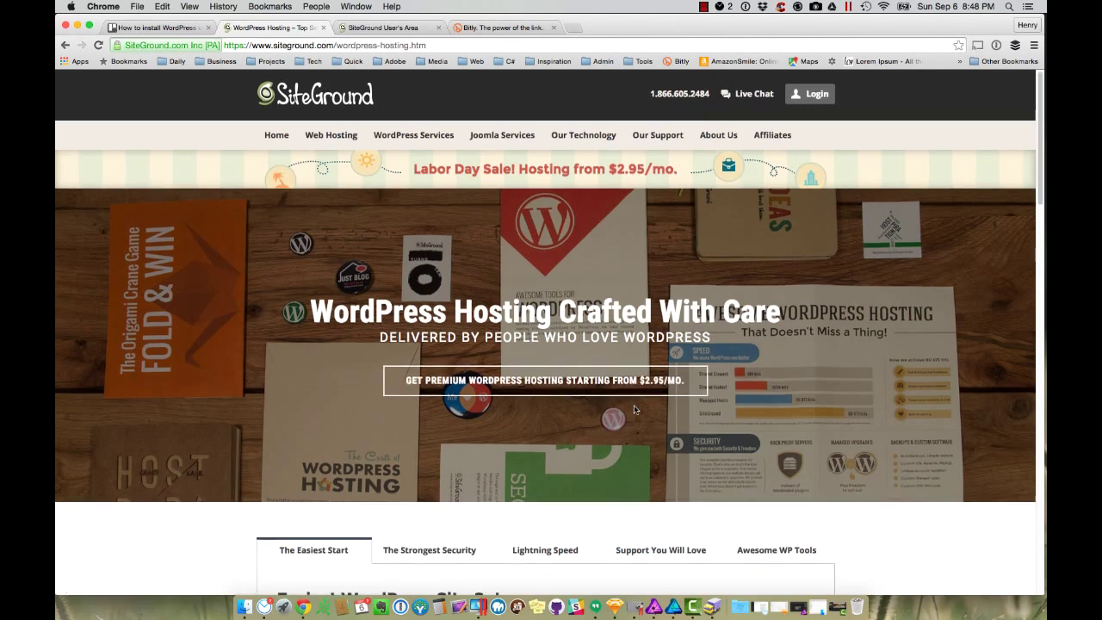
- Leave the WordPress Hosting page for the siteground.com homepage with its Labor Day sale banner
scroll(633, 404, down, 2)
scroll(633, 405, up, 2)
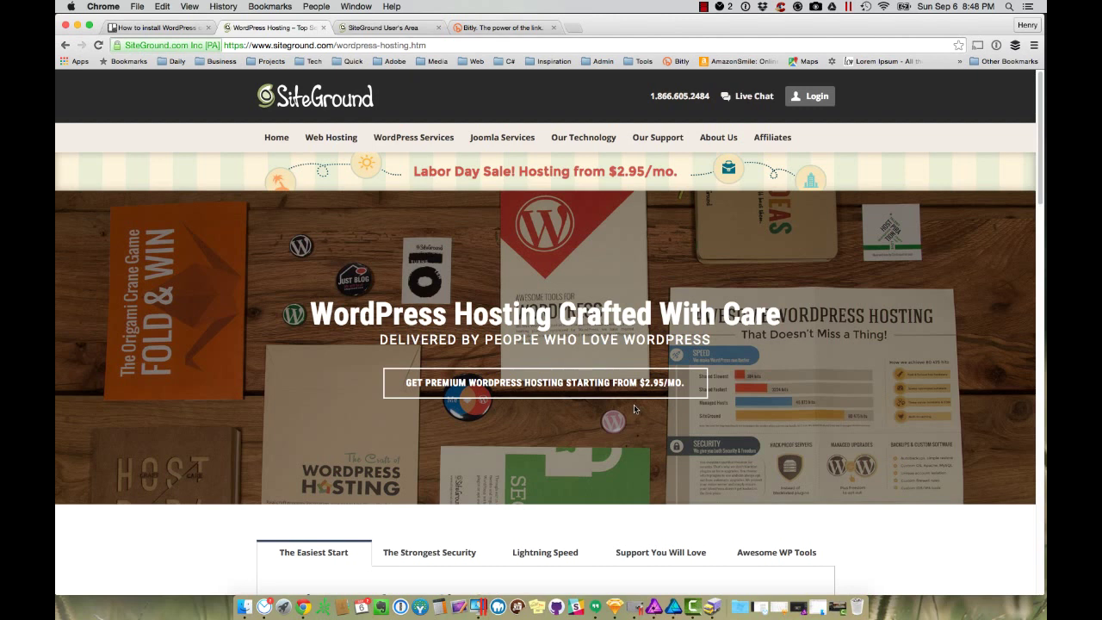
click(308, 91)
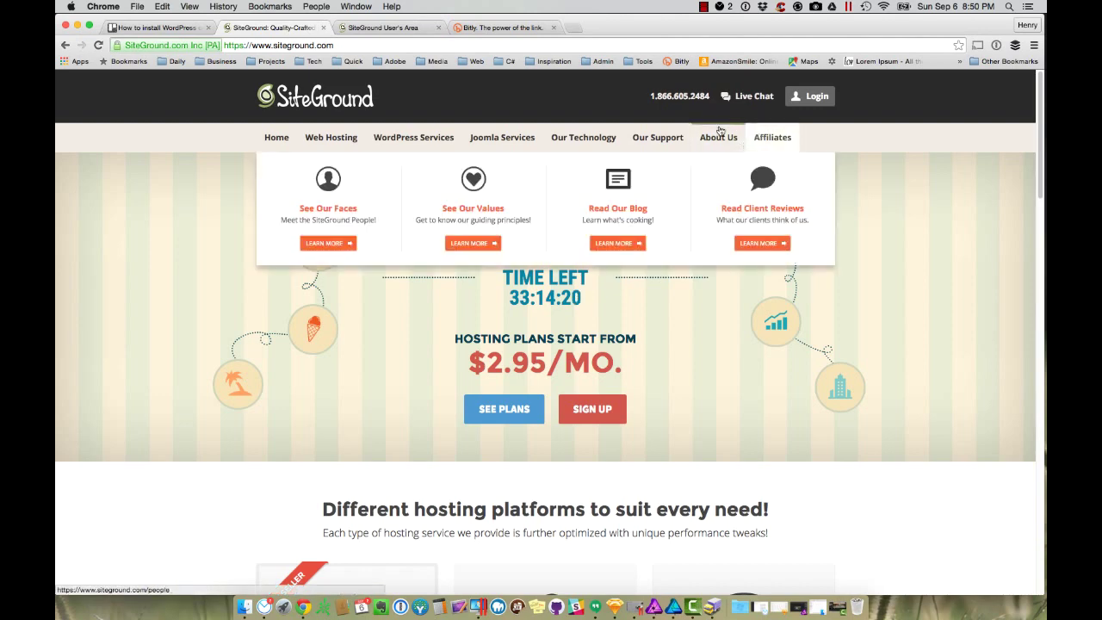
mouse_move(658, 136)
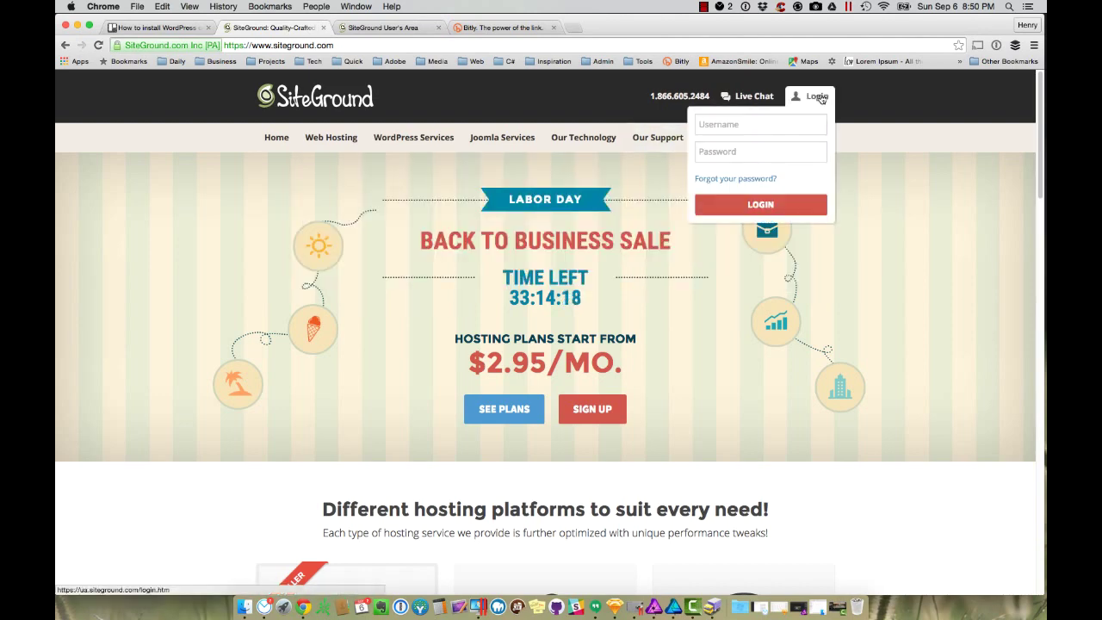
- Log in to the SiteGround Customer Area with the 1Password-saved credentials to reach cPanel
click(817, 96)
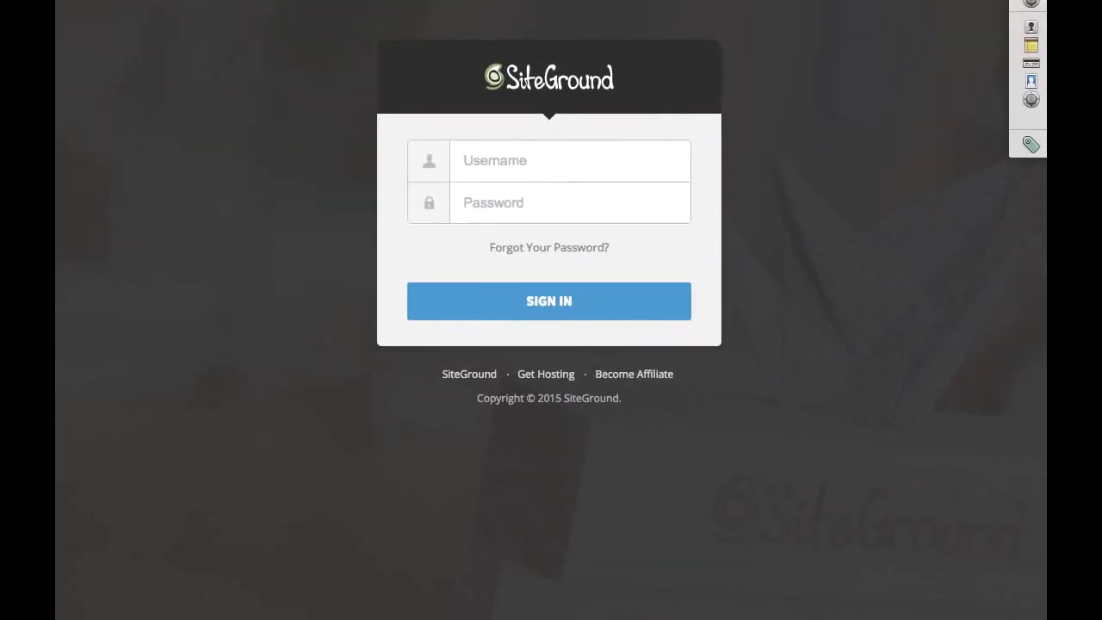
key(super+backslash)
click(545, 308)
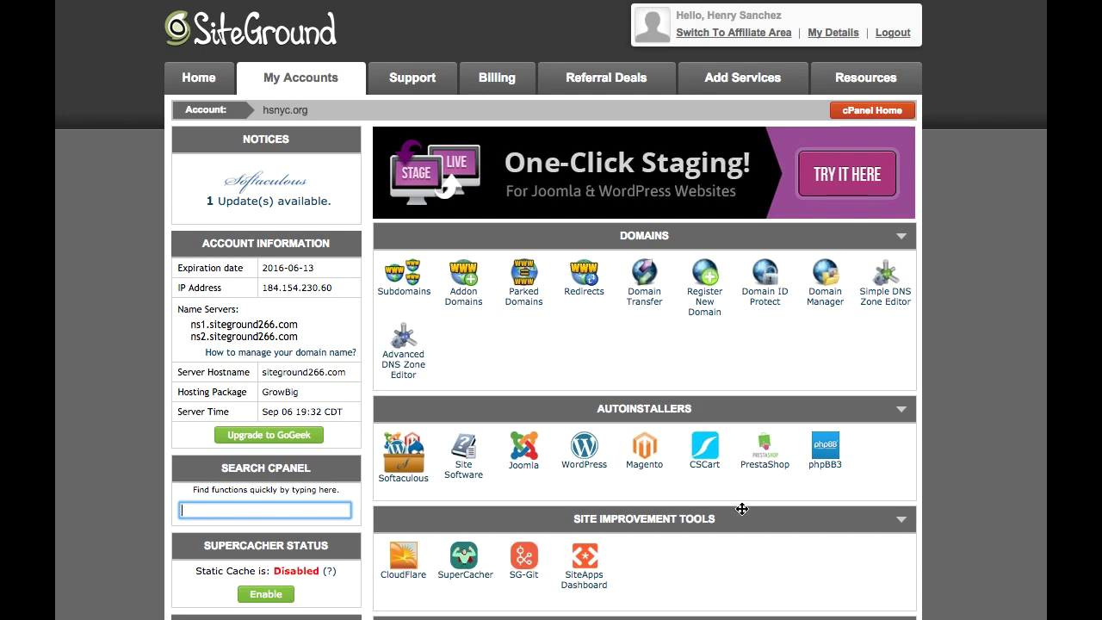
scroll(850, 521, down, 5)
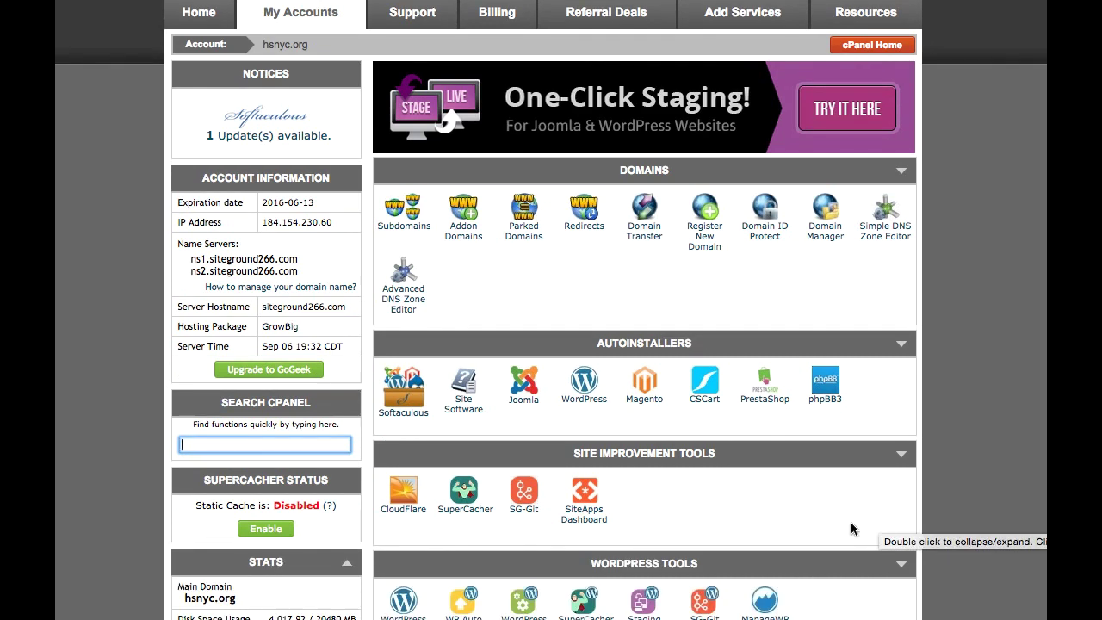
scroll(852, 529, down, 5)
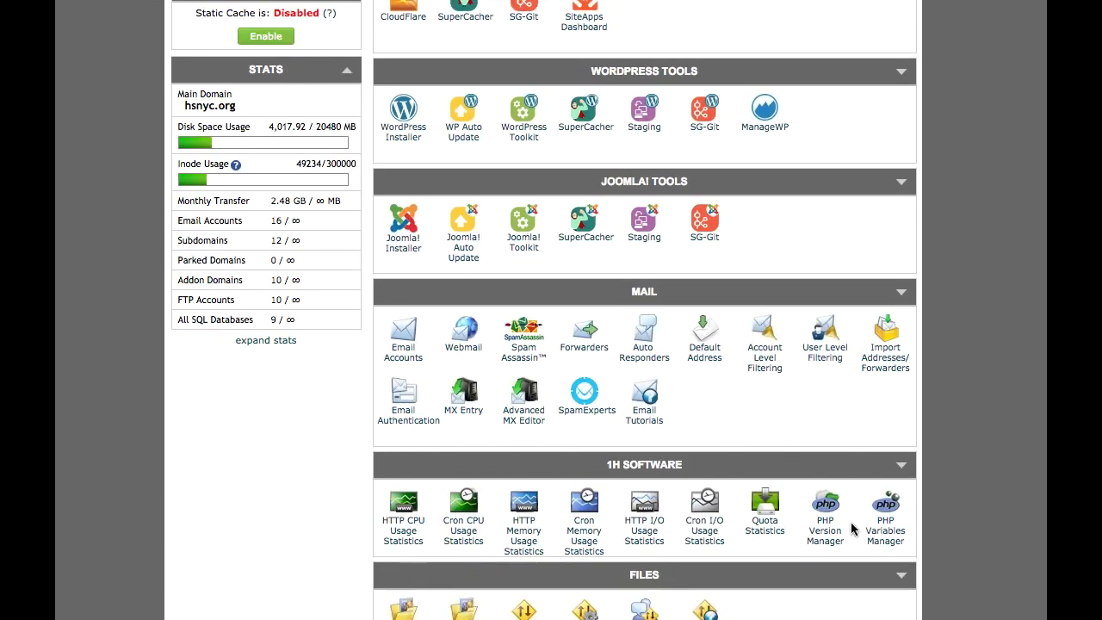
scroll(850, 521, down, 5)
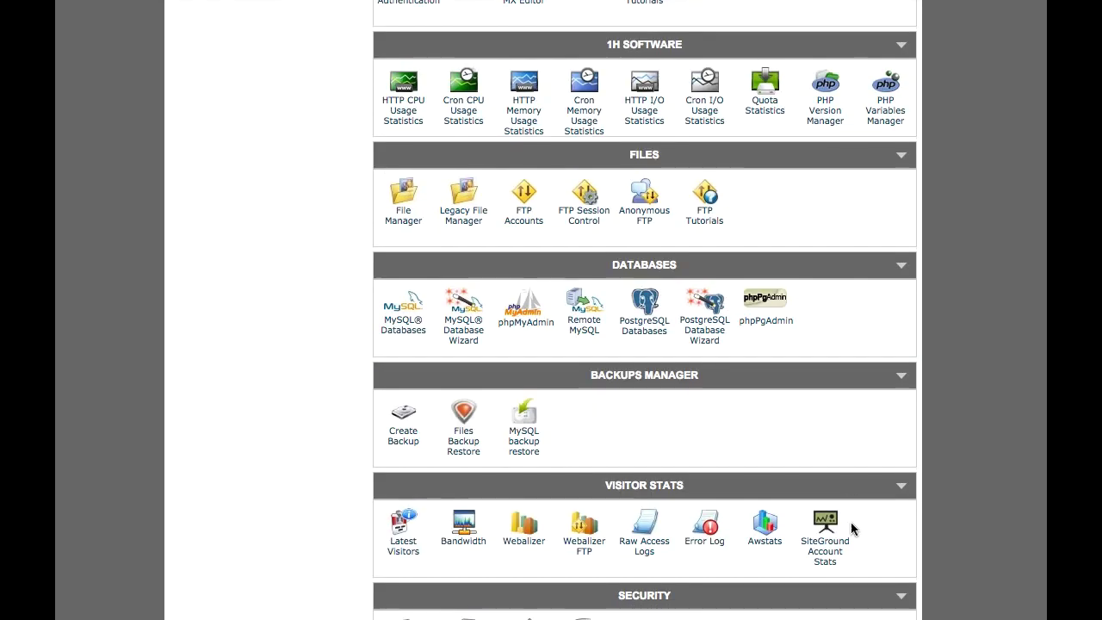
scroll(851, 523, up, 20)
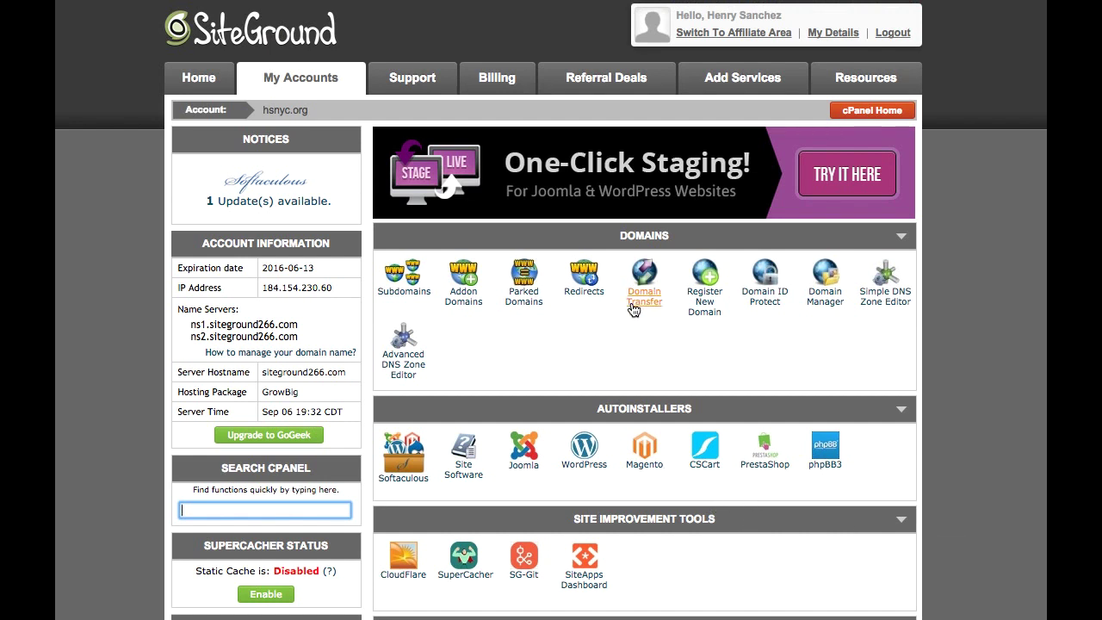
scroll(697, 435, down, 5)
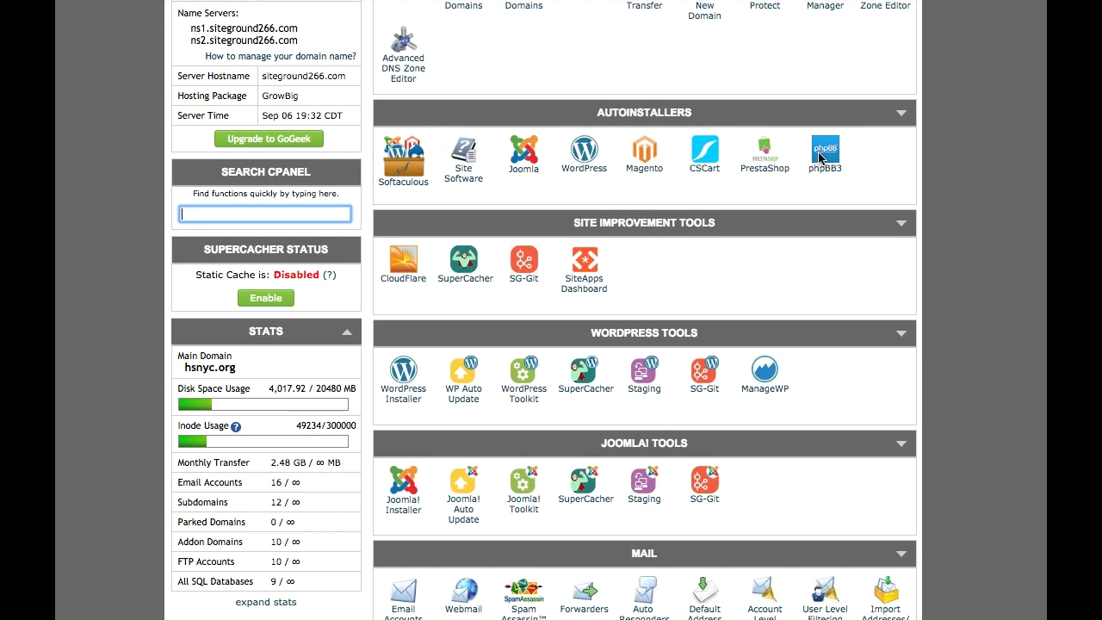
click(587, 161)
scroll(618, 441, up, 1)
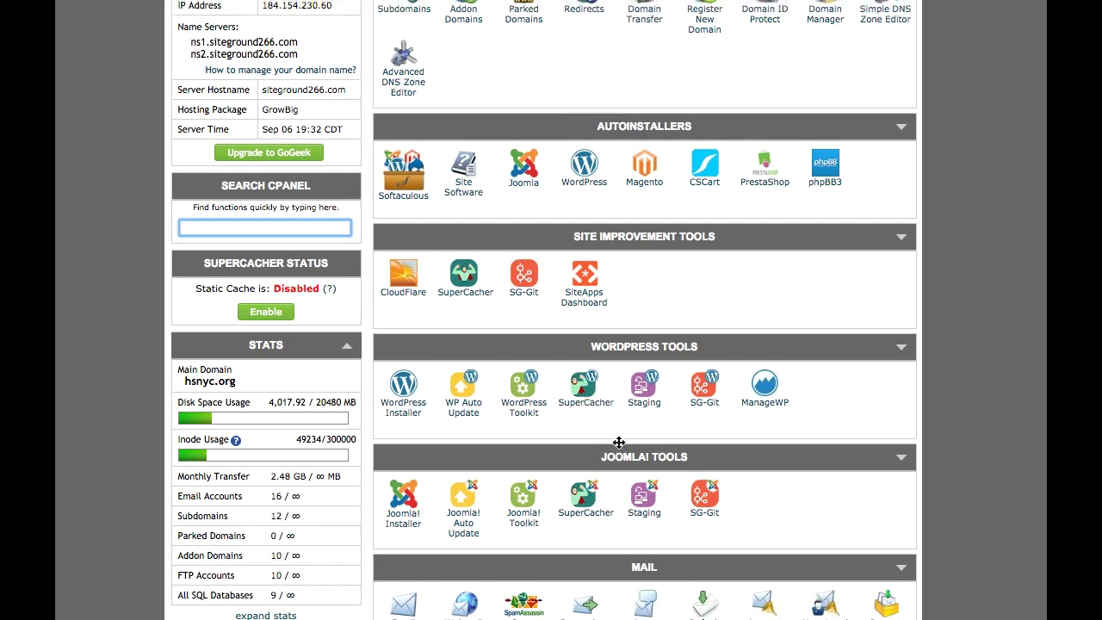
scroll(632, 407, up, 2)
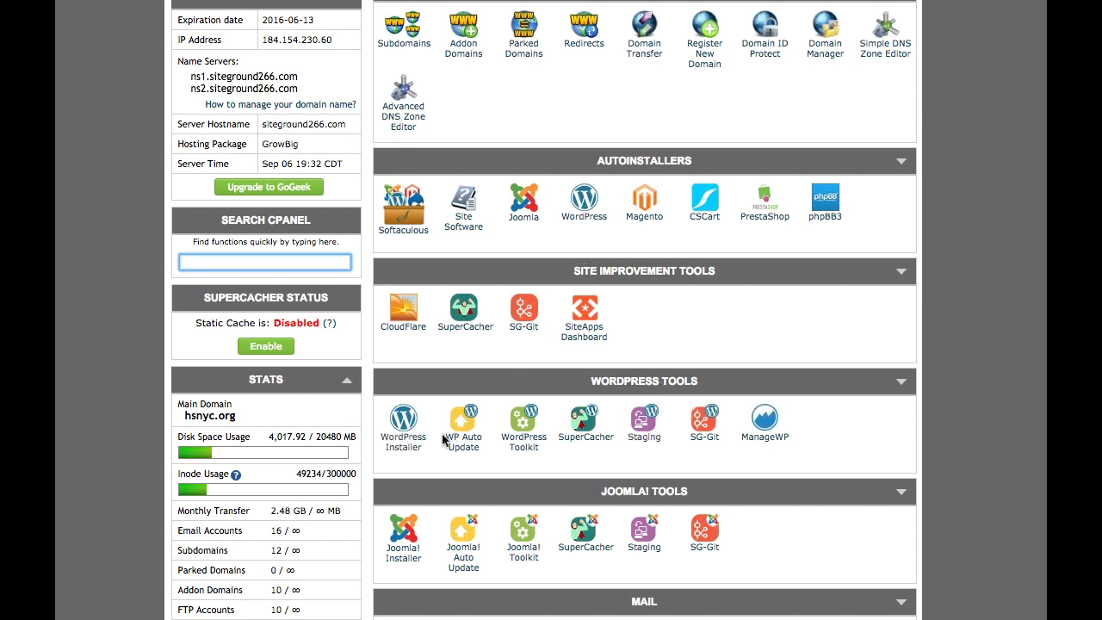
- Bring up the Softaculous WordPress installer's Install form and check the protocol options
click(402, 430)
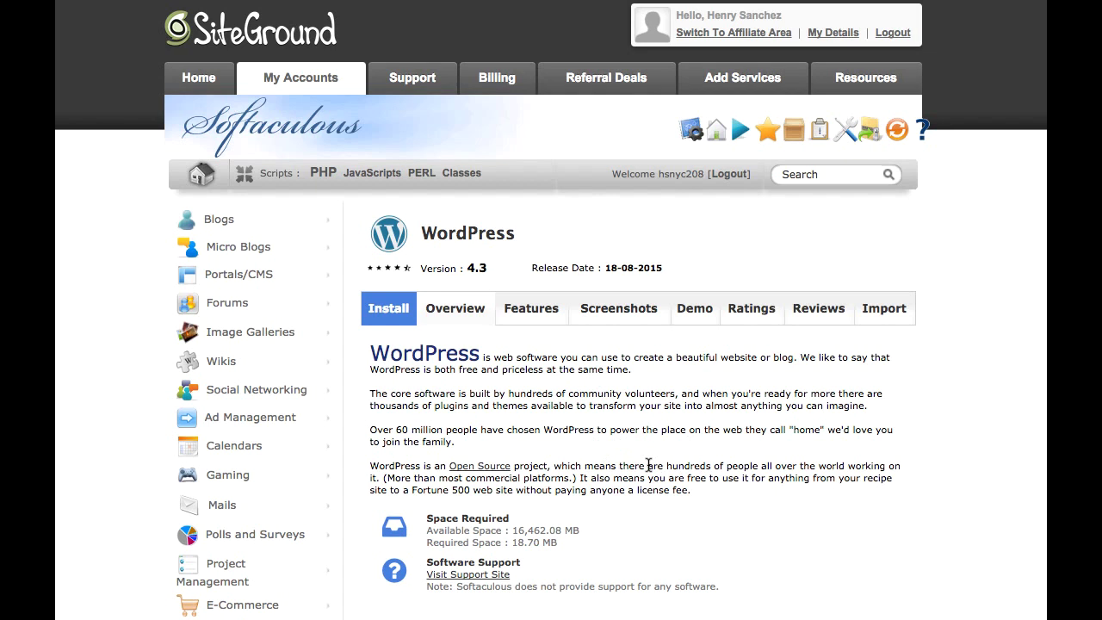
click(391, 310)
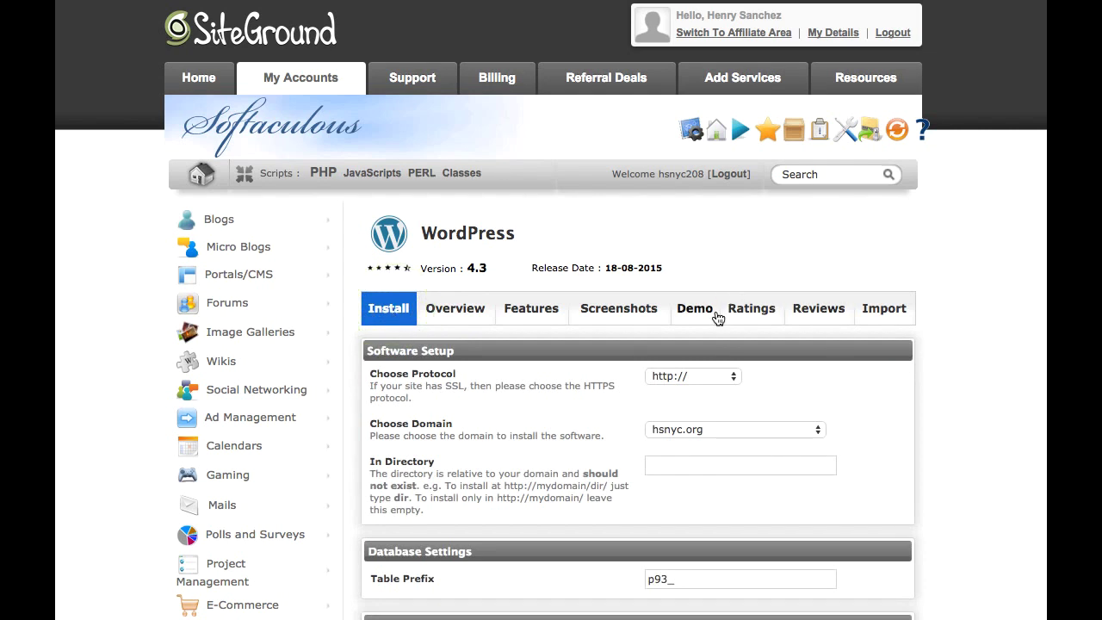
click(734, 376)
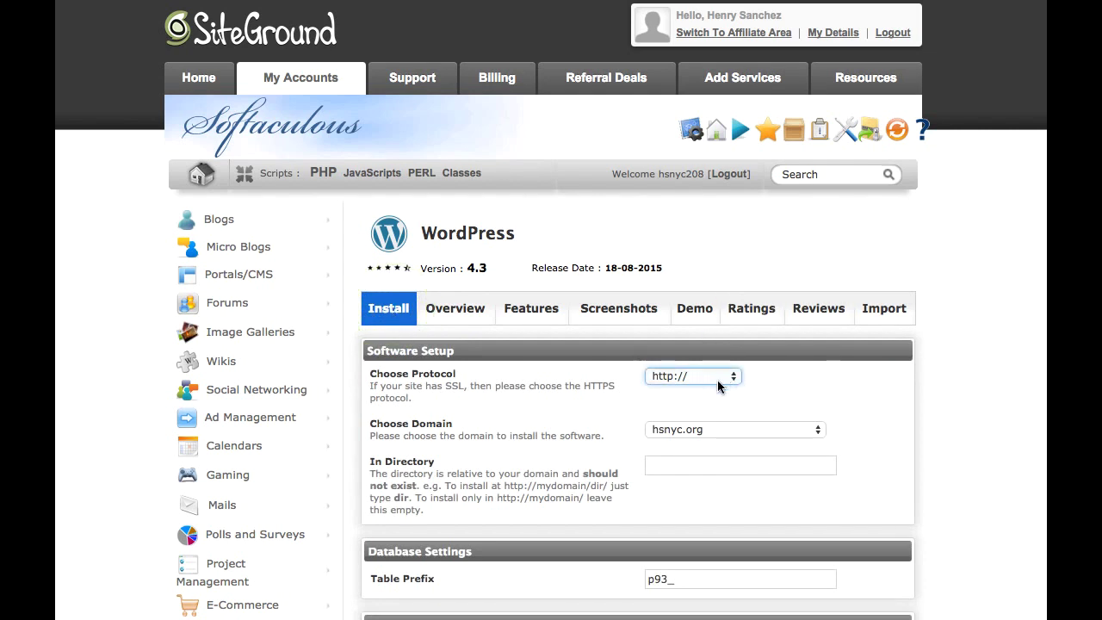
- Choose wpsite.hsnyc.co as the install domain and review the rest of the form
click(715, 428)
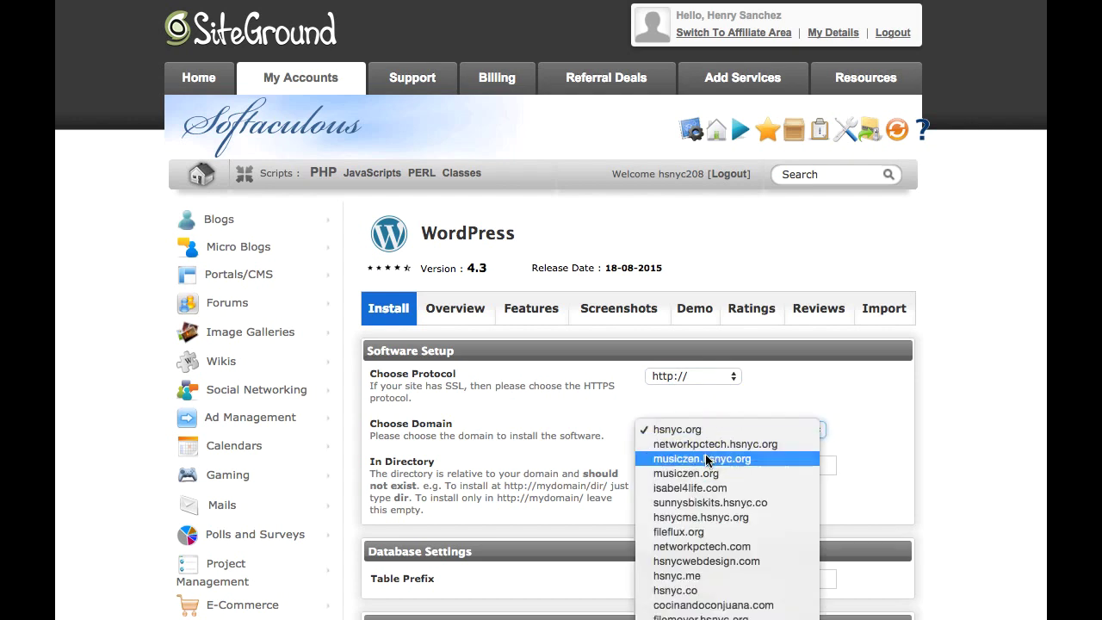
scroll(727, 516, down, 1)
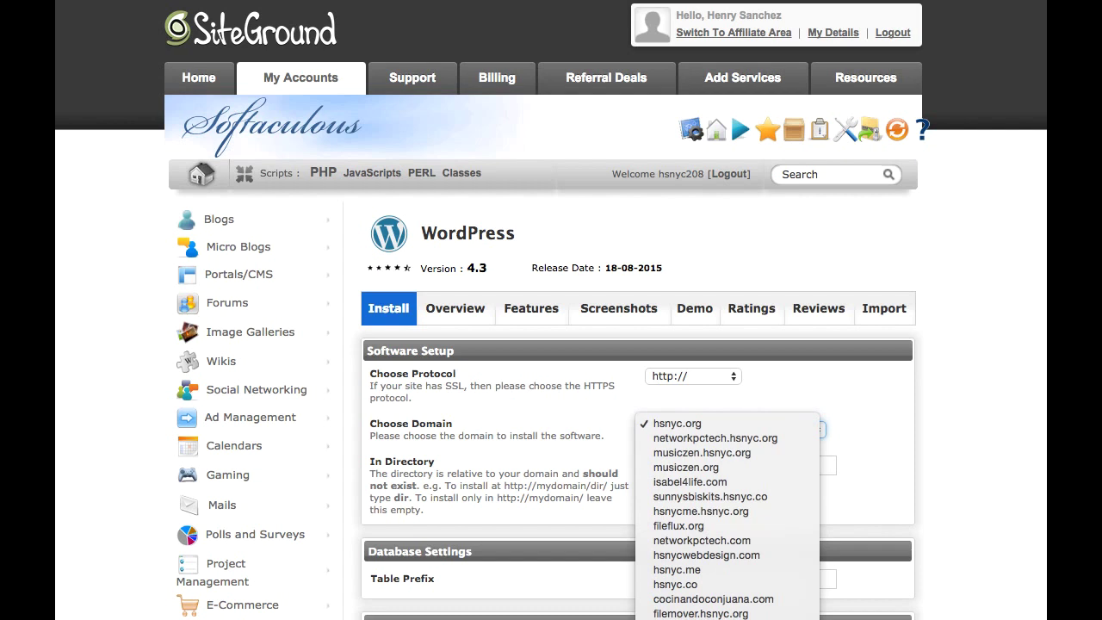
scroll(706, 551, down, 3)
click(705, 550)
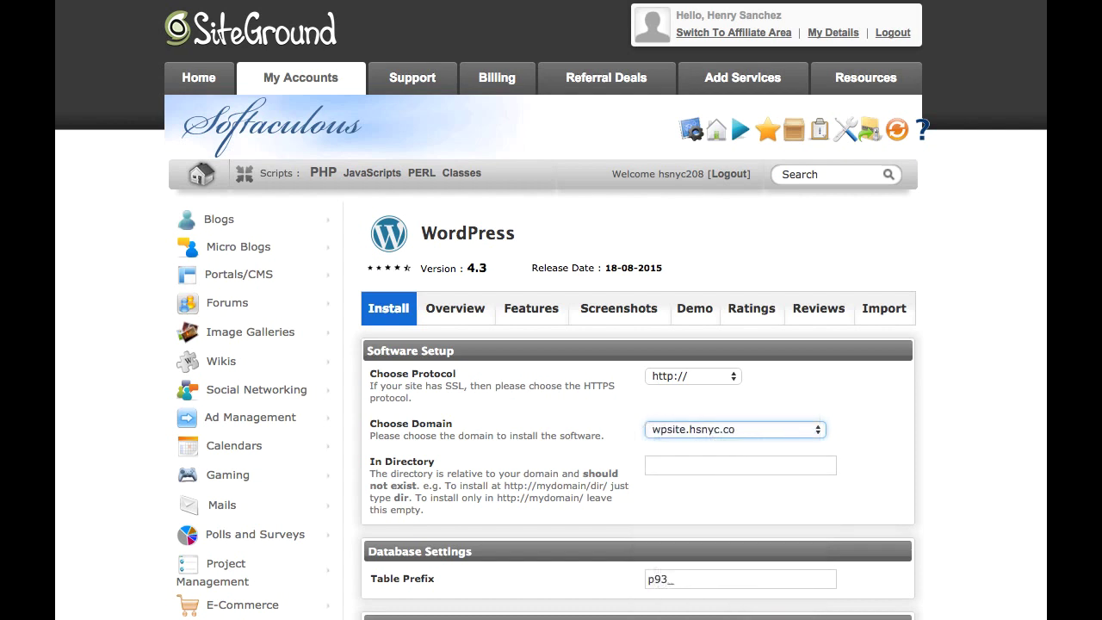
key(Tab)
scroll(766, 560, down, 1)
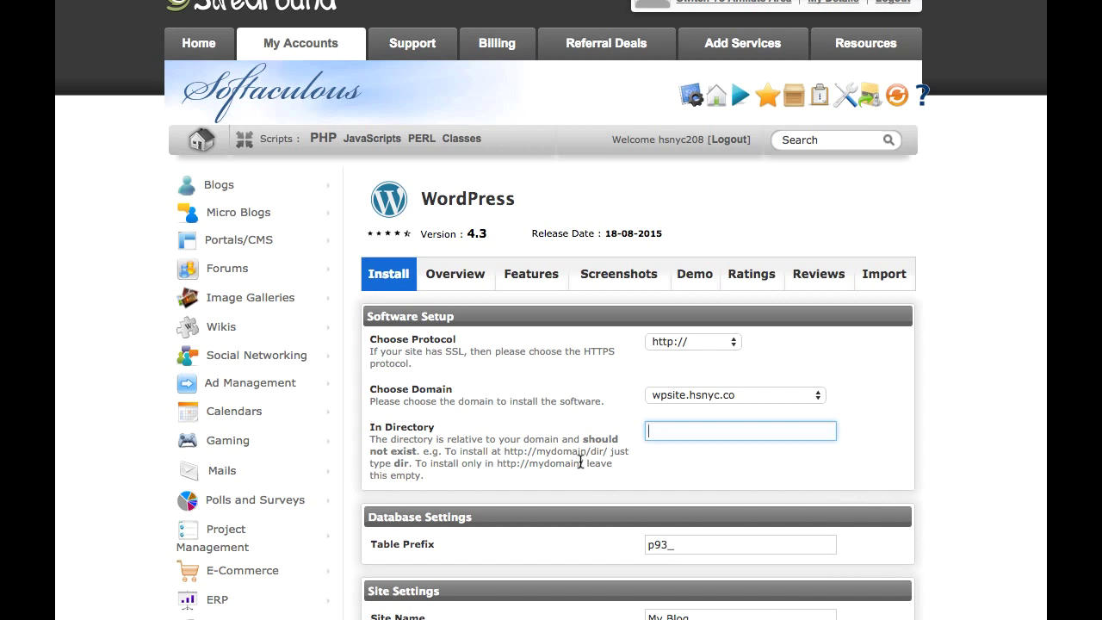
scroll(636, 439, up, 1)
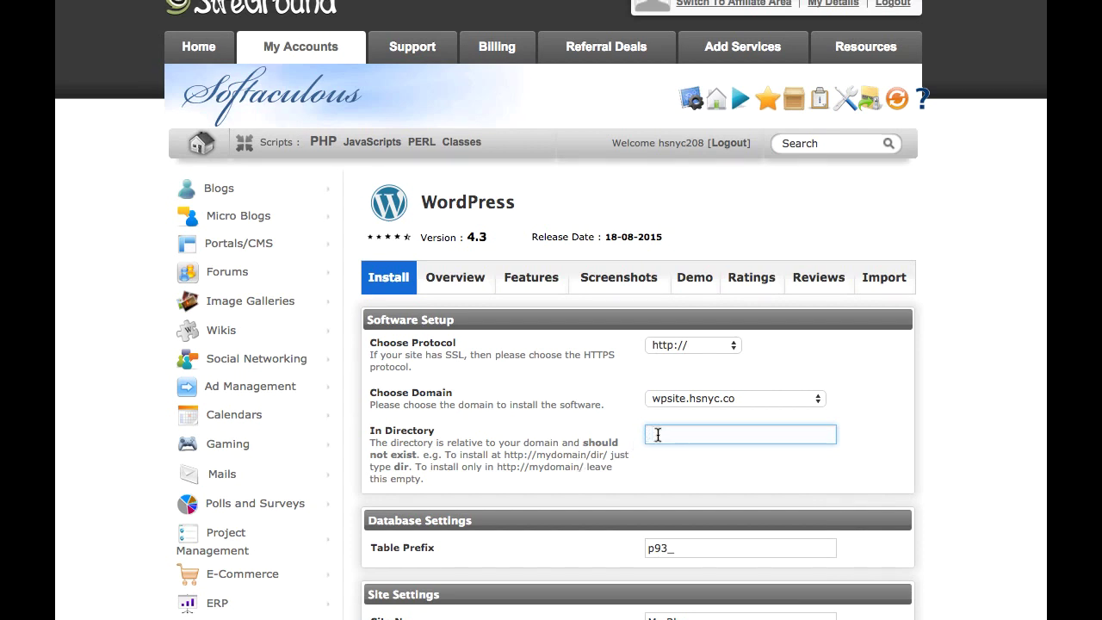
scroll(636, 482, down, 7)
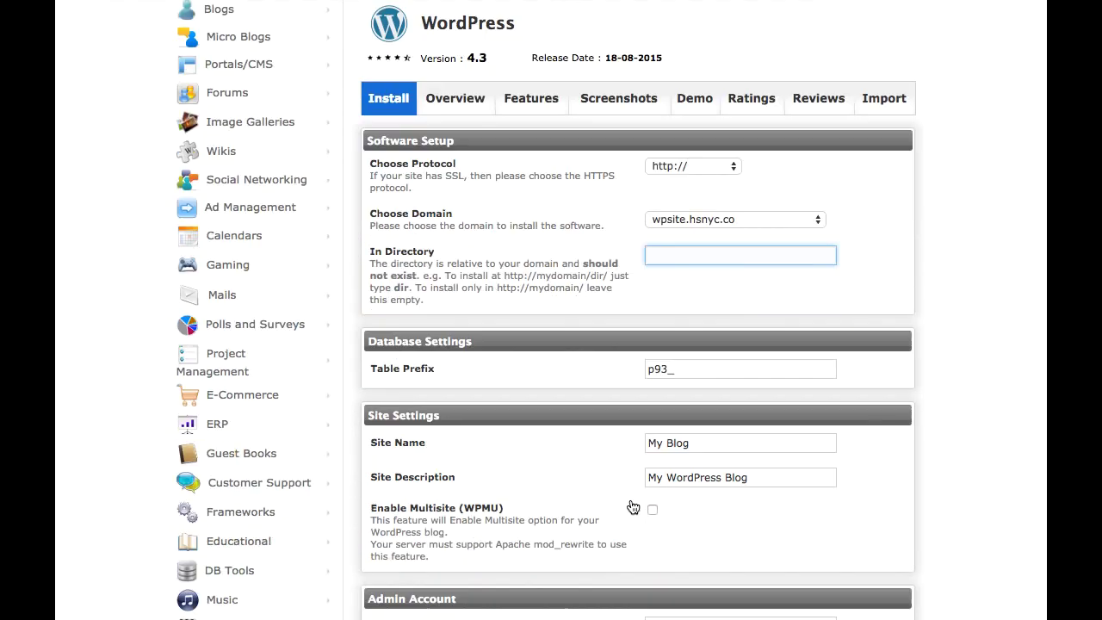
- Change the Table Prefix field from p93_ to wps_, correcting a mistyped entry
click(666, 247)
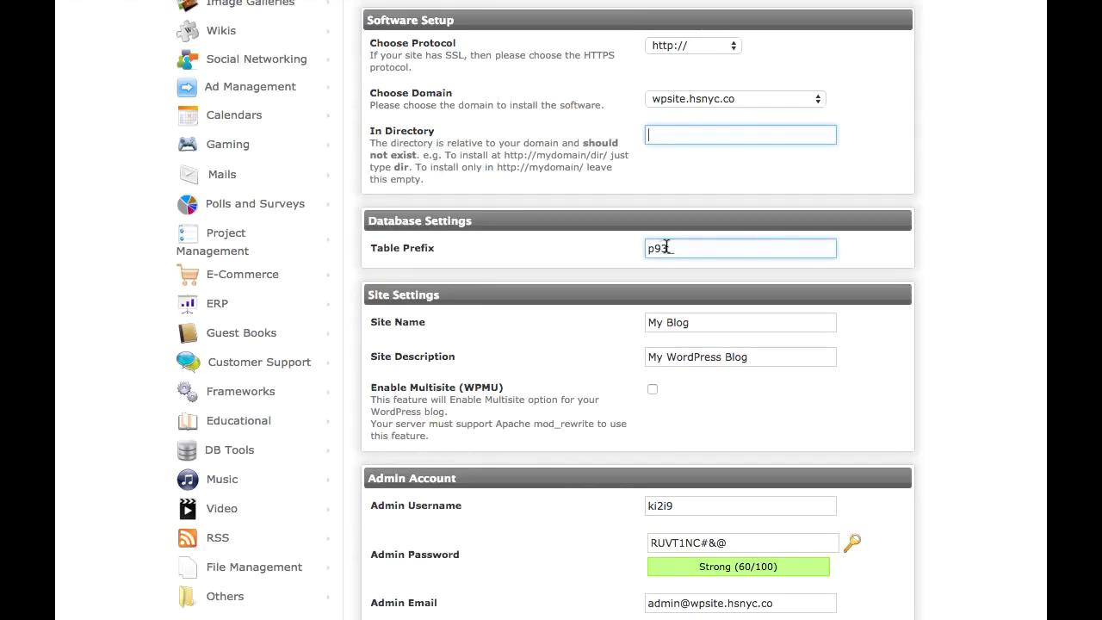
double_click(664, 248)
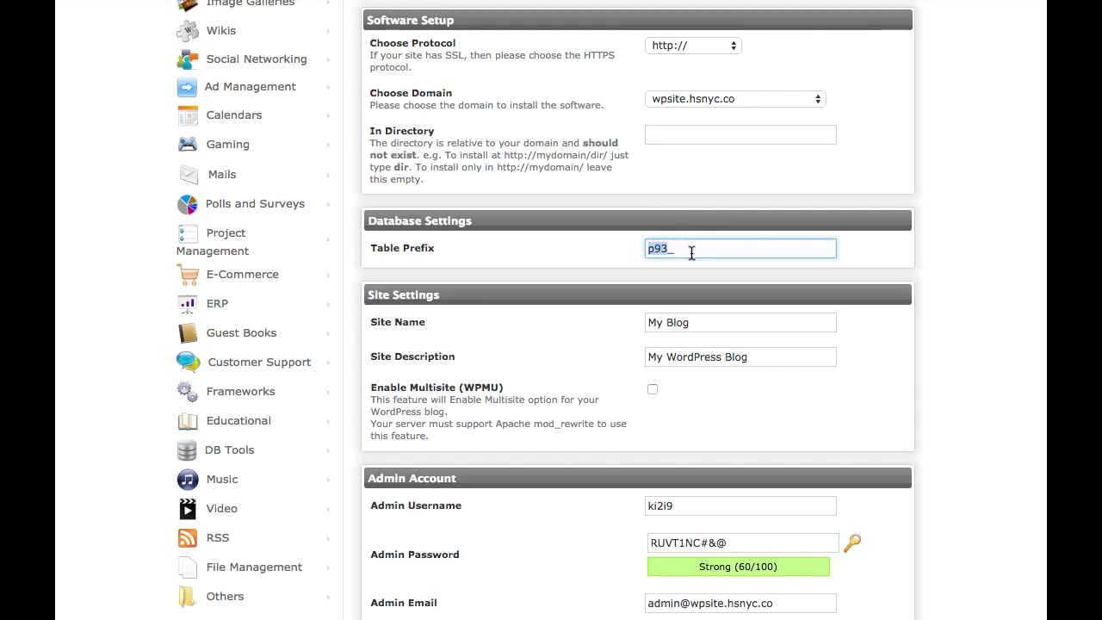
text(w_)
key(BackSpace)
key(BackSpace)
text(wps)
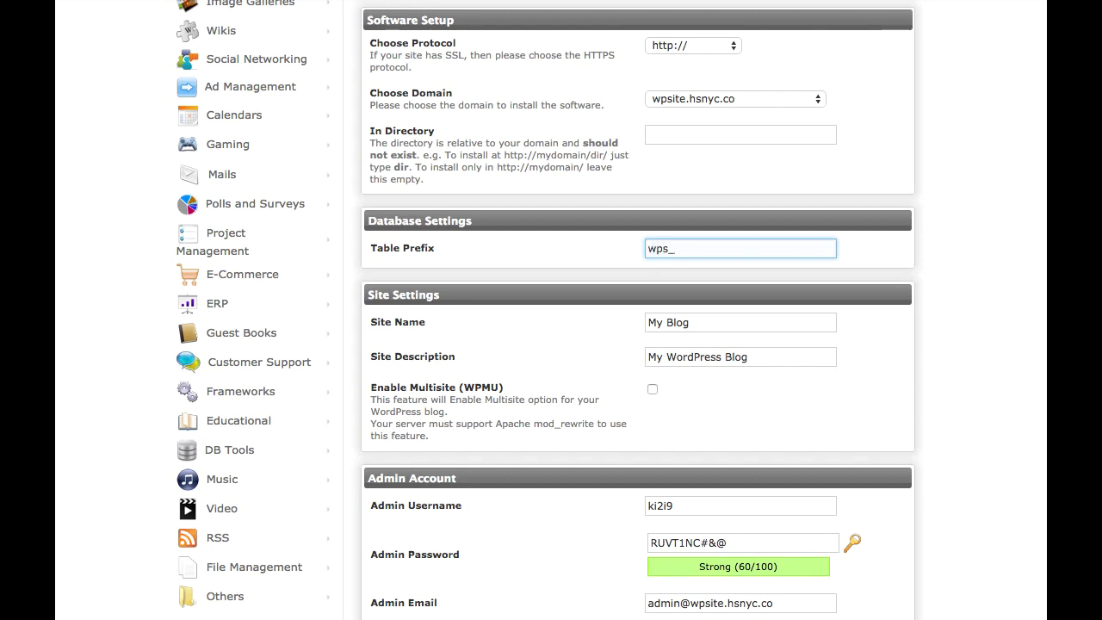
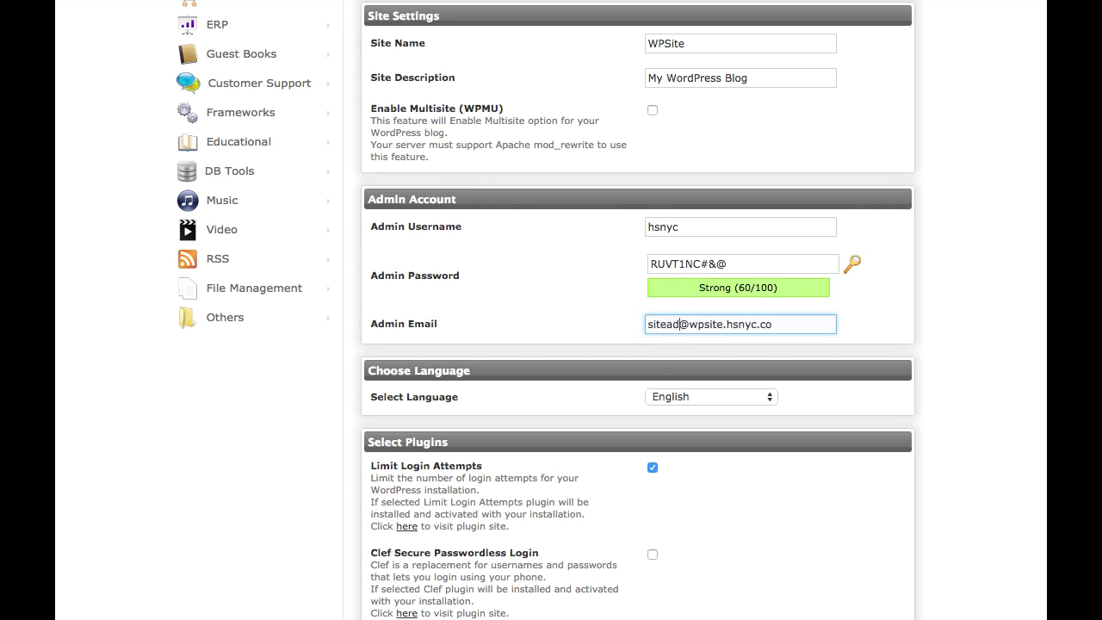
- Edit the admin e-mail and replace the generated admin password with a simpler one
key(Right)
key(Delete)
key(Delete)
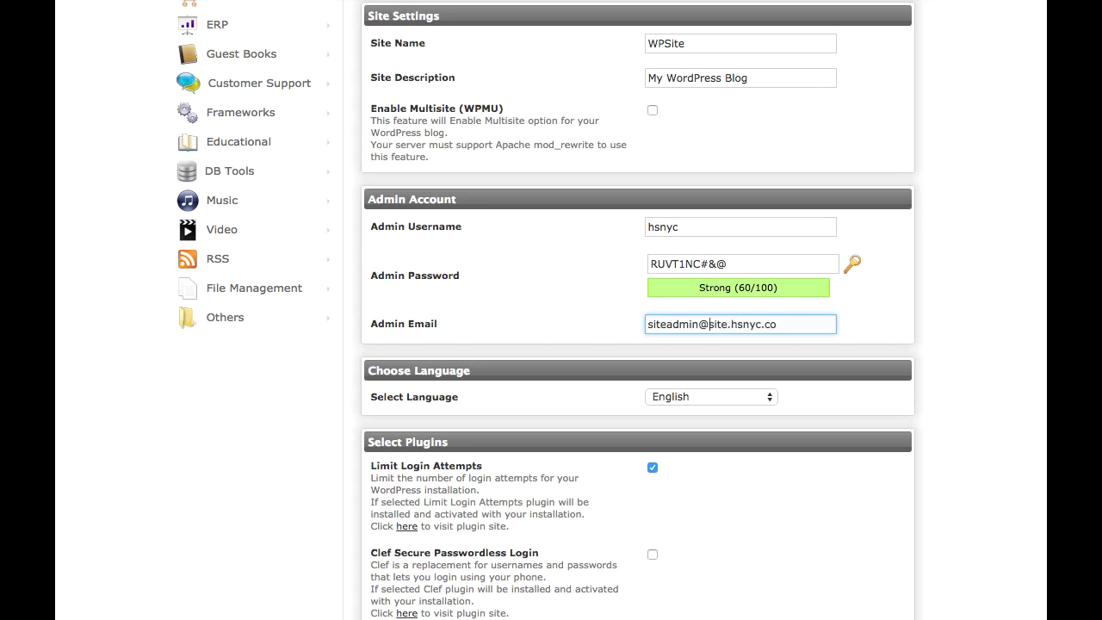
key(Delete)
key(Delete)
key(Delete)
key(Delete)
key(Delete)
drag(746, 261, 634, 265)
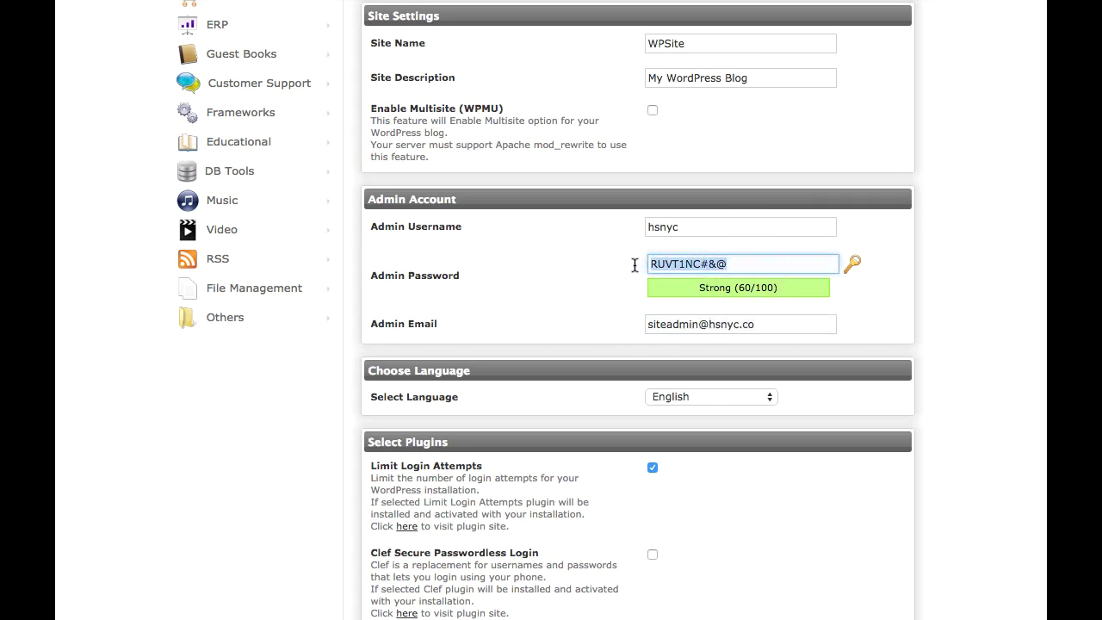
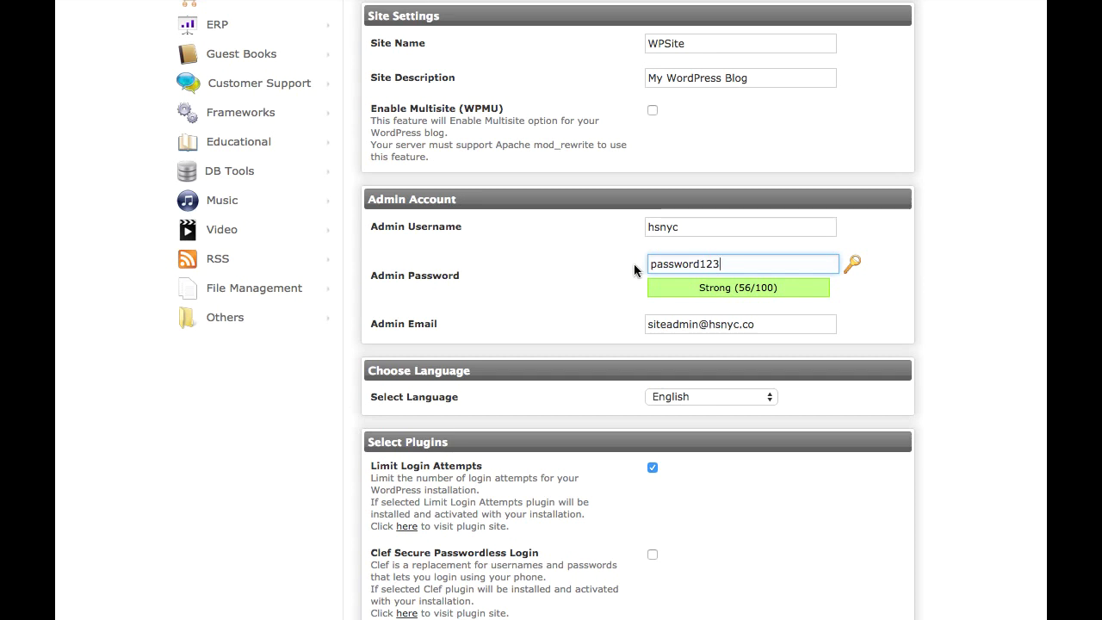
double_click(740, 265)
key(Left)
double_click(738, 264)
click(737, 265)
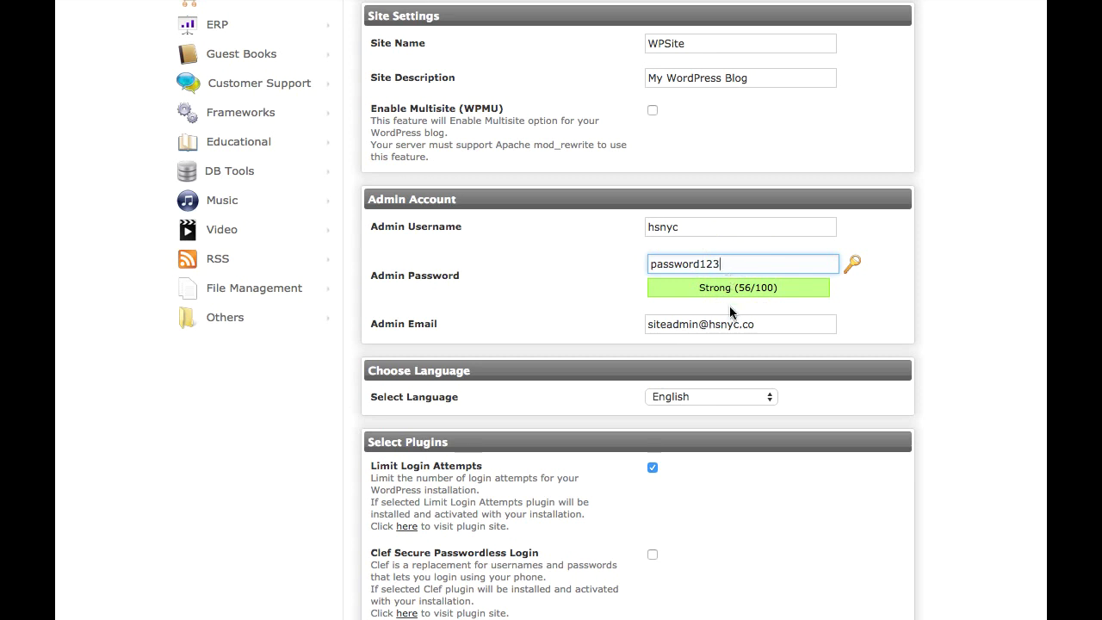
- Deselect the Limit Login Attempts plugin and start the WordPress installation
scroll(708, 456, down, 2)
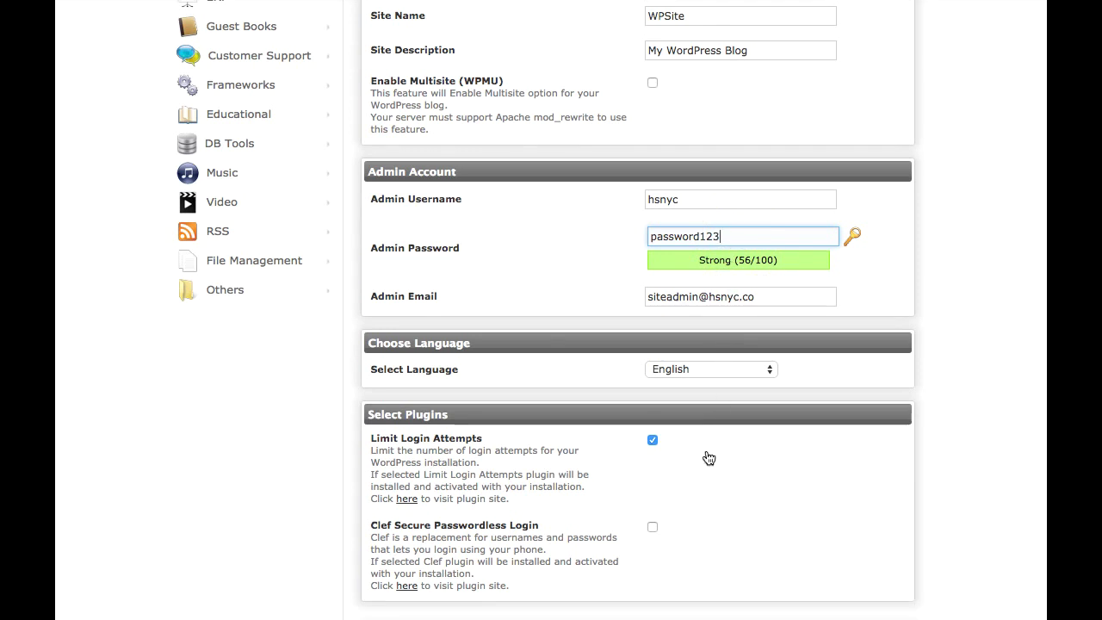
scroll(705, 456, down, 2)
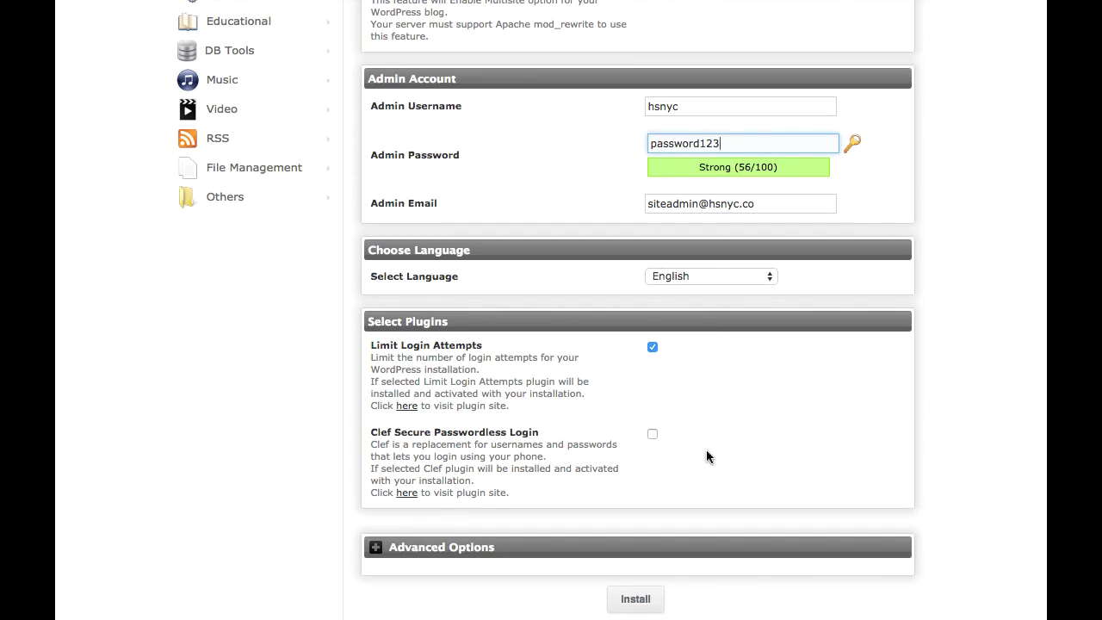
click(652, 347)
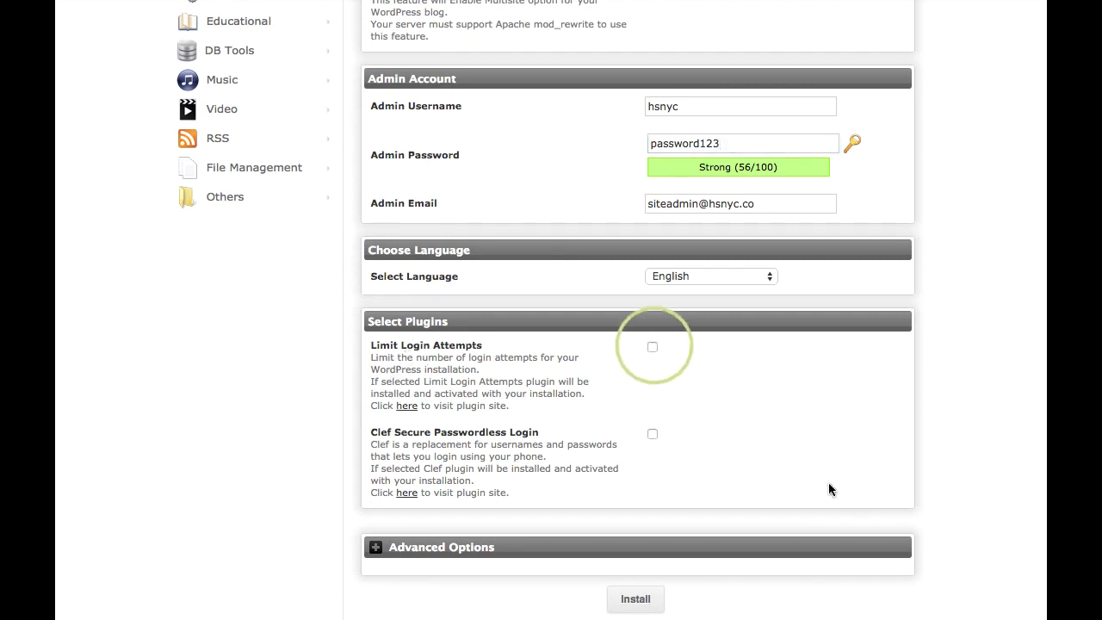
click(645, 605)
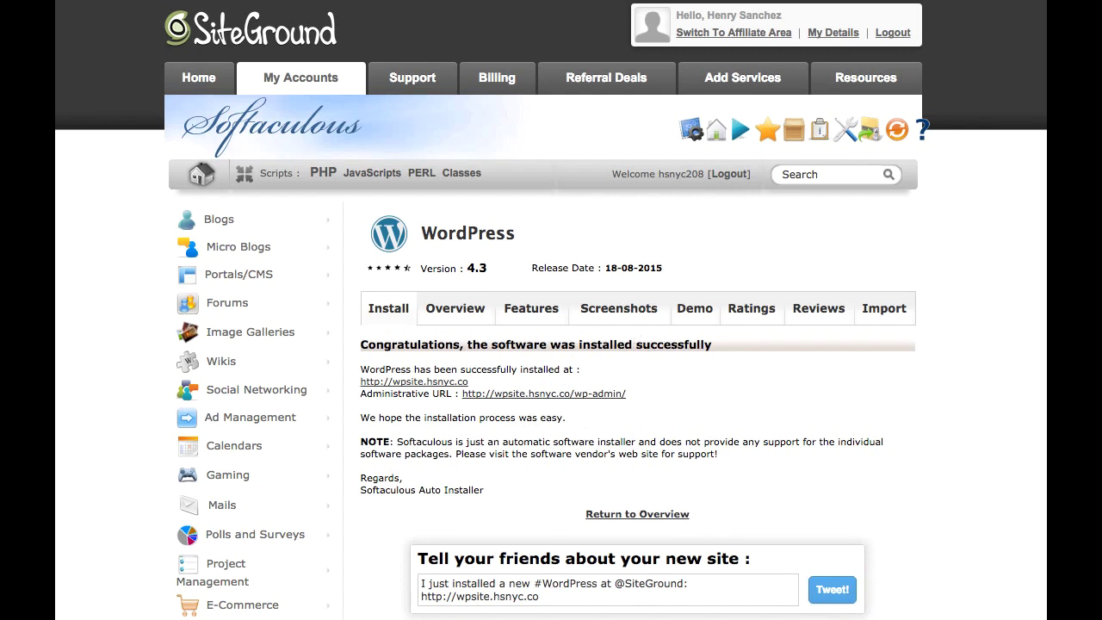
click(570, 596)
click(437, 381)
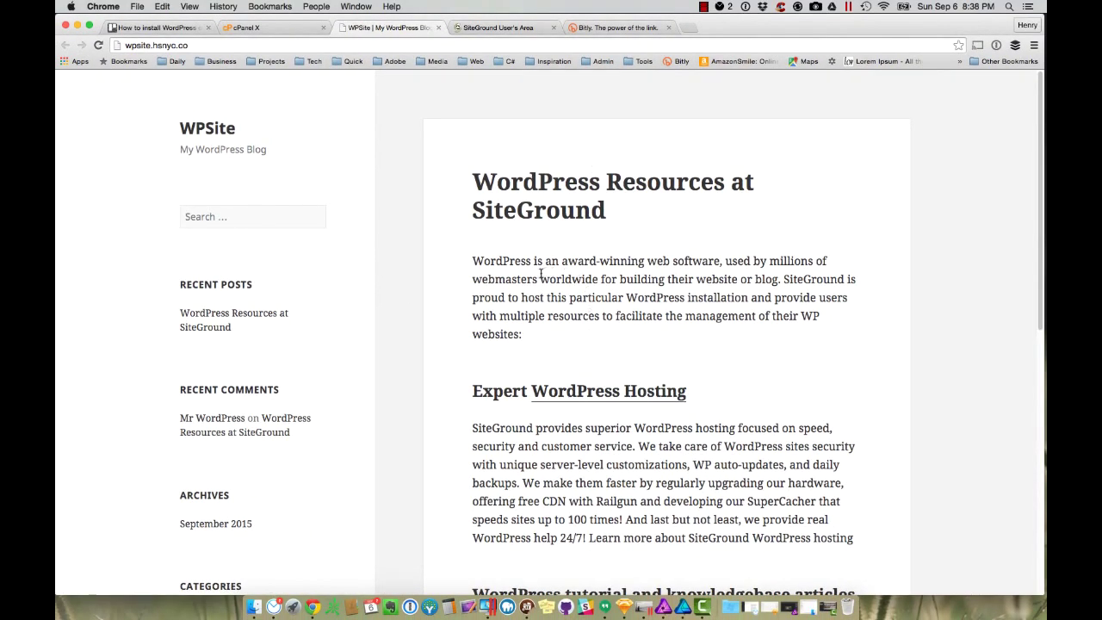
- Scroll through the WPSite blog homepage, then return to the installation success tab
click(160, 44)
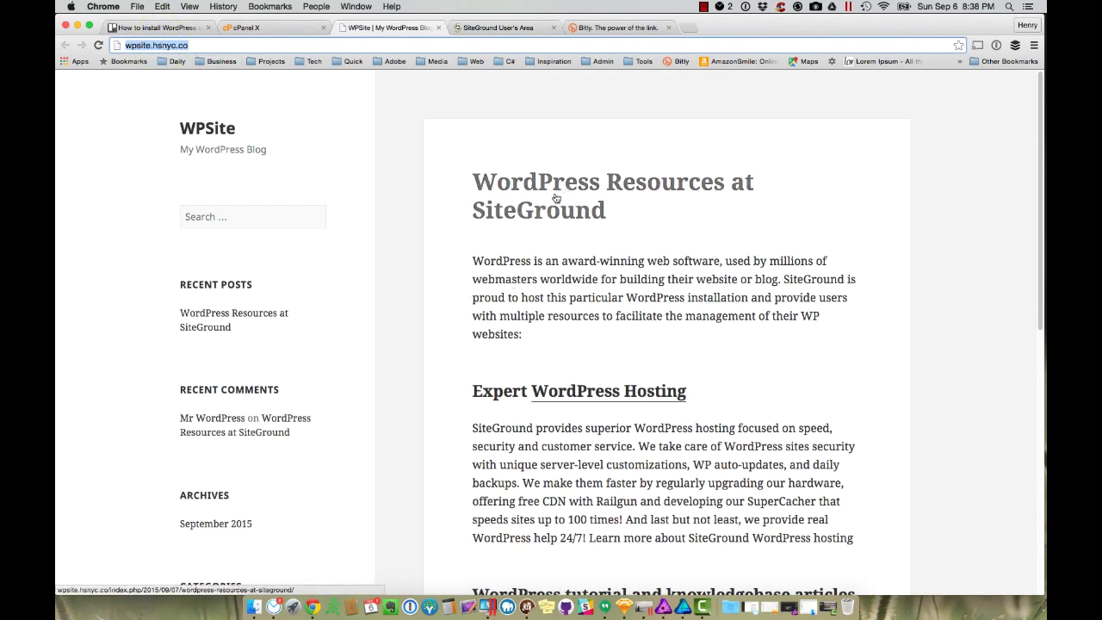
scroll(690, 379, down, 8)
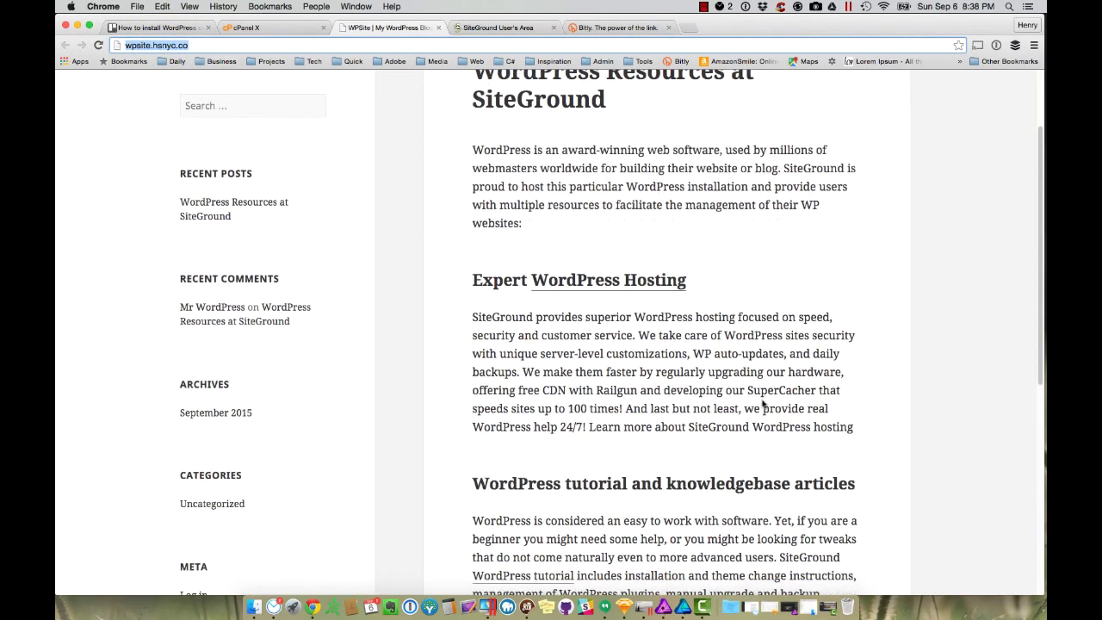
scroll(762, 404, down, 4)
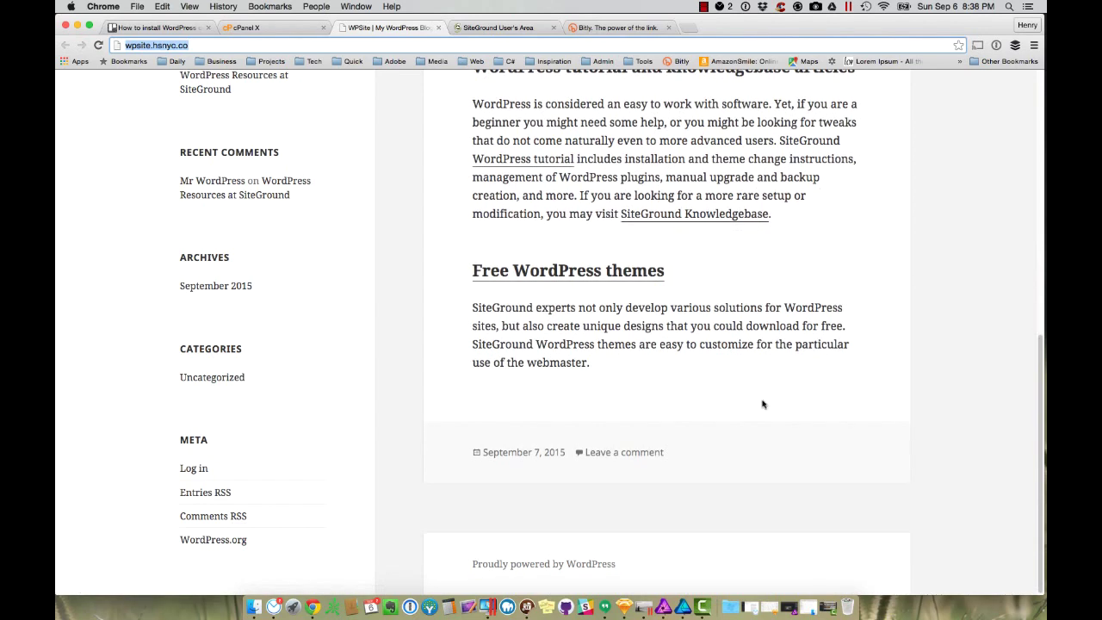
scroll(763, 404, up, 15)
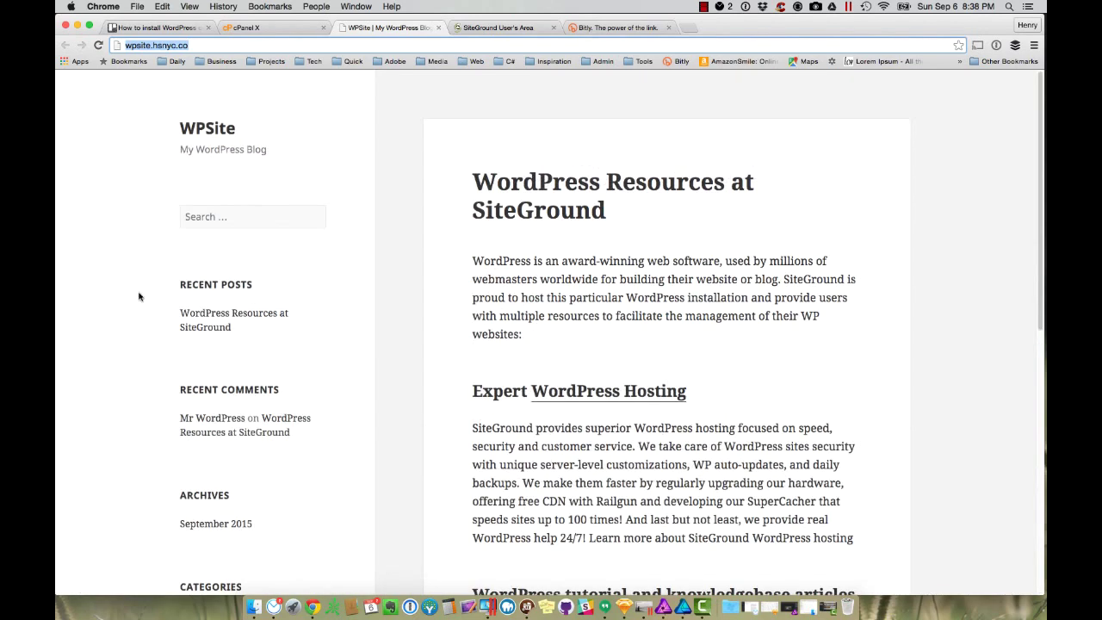
click(258, 27)
- Log in to the WPSite admin Dashboard with the admin username and password, declining the 1Password save
click(540, 344)
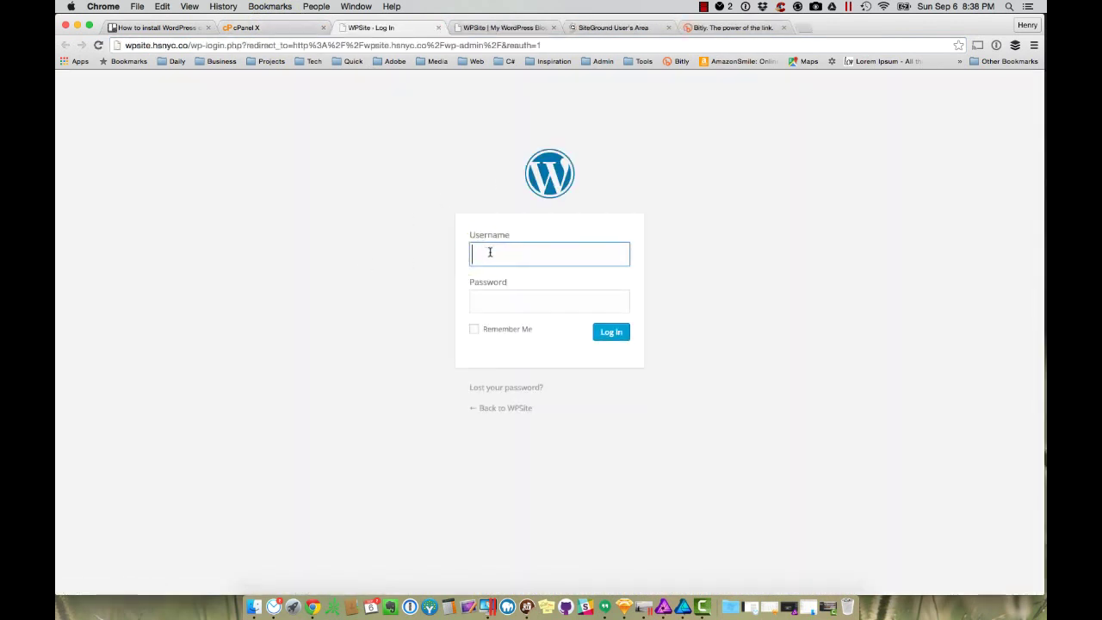
text(hsnyc)
key(Tab)
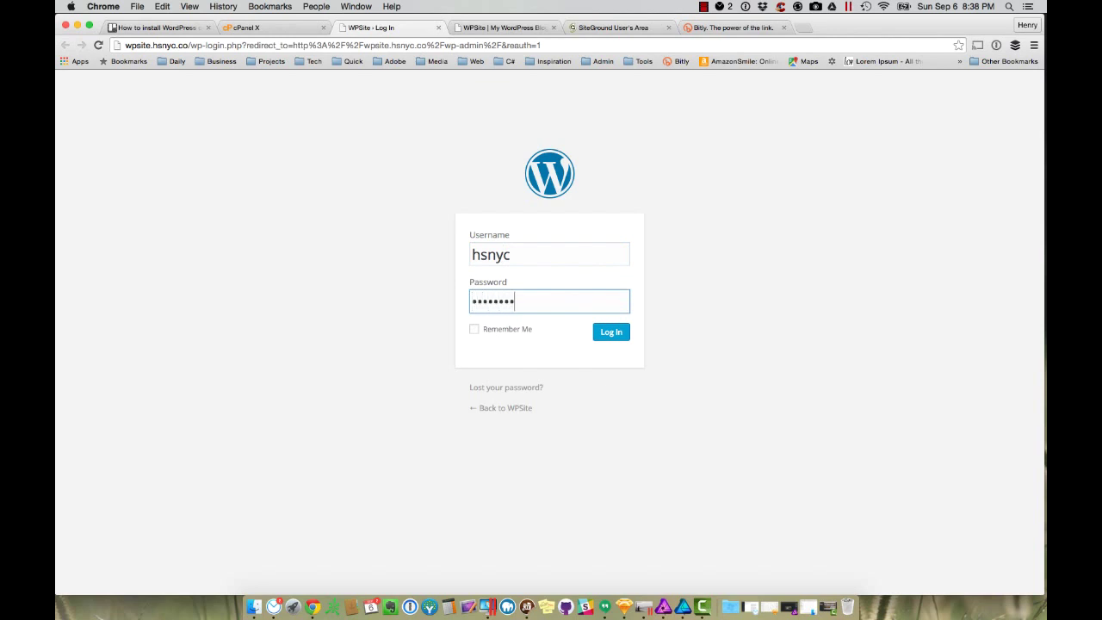
key(Return)
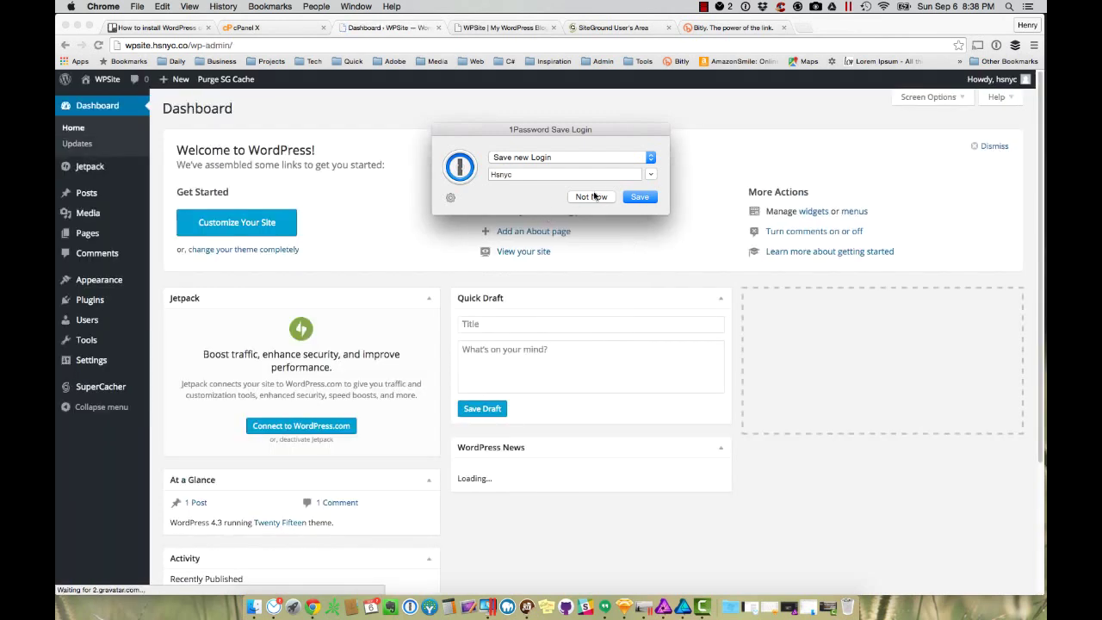
click(593, 196)
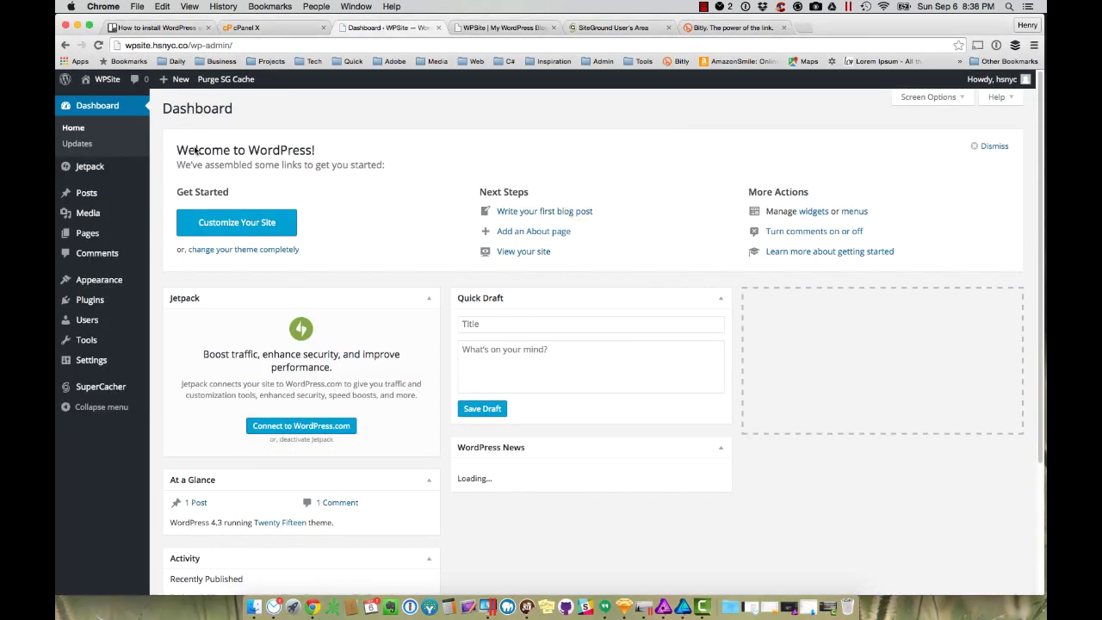
- Start a new post titled 'Hello World!!'
mouse_move(102, 364)
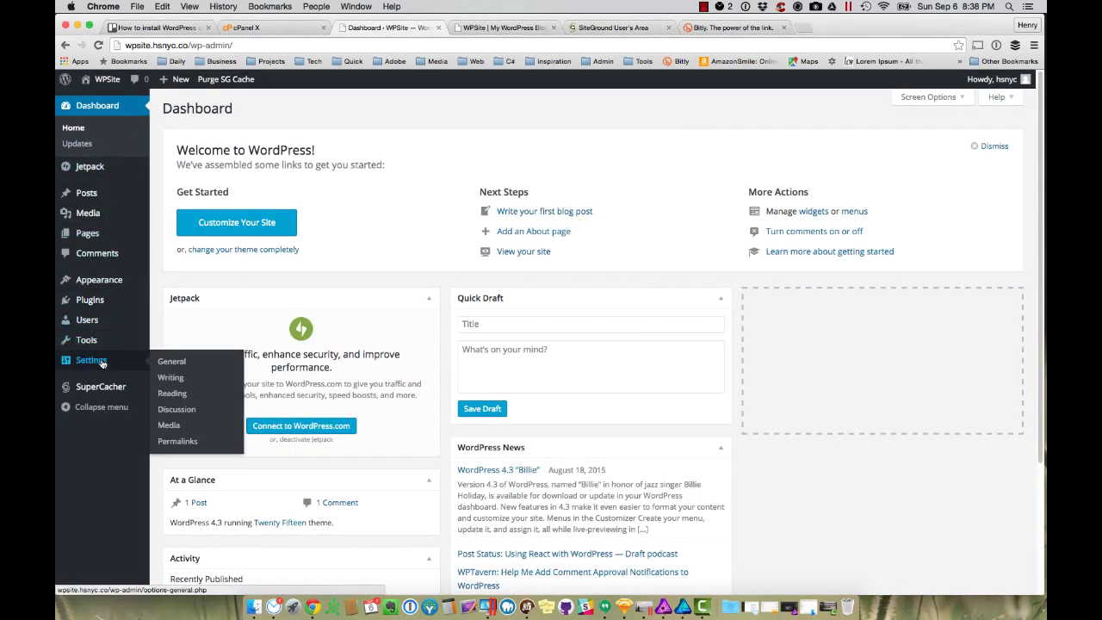
click(79, 190)
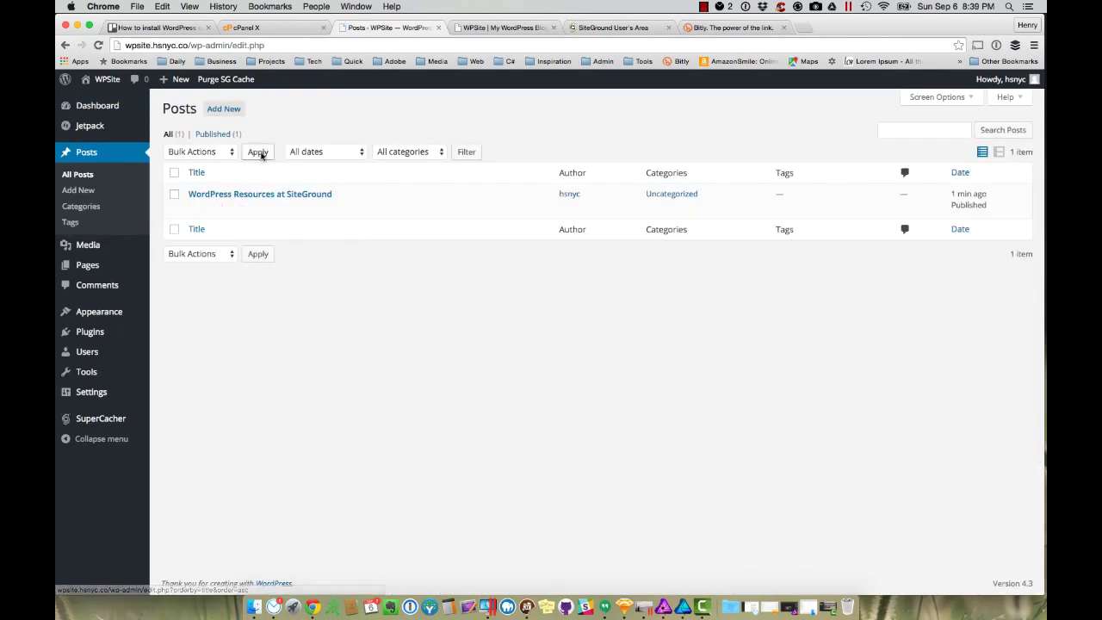
click(237, 109)
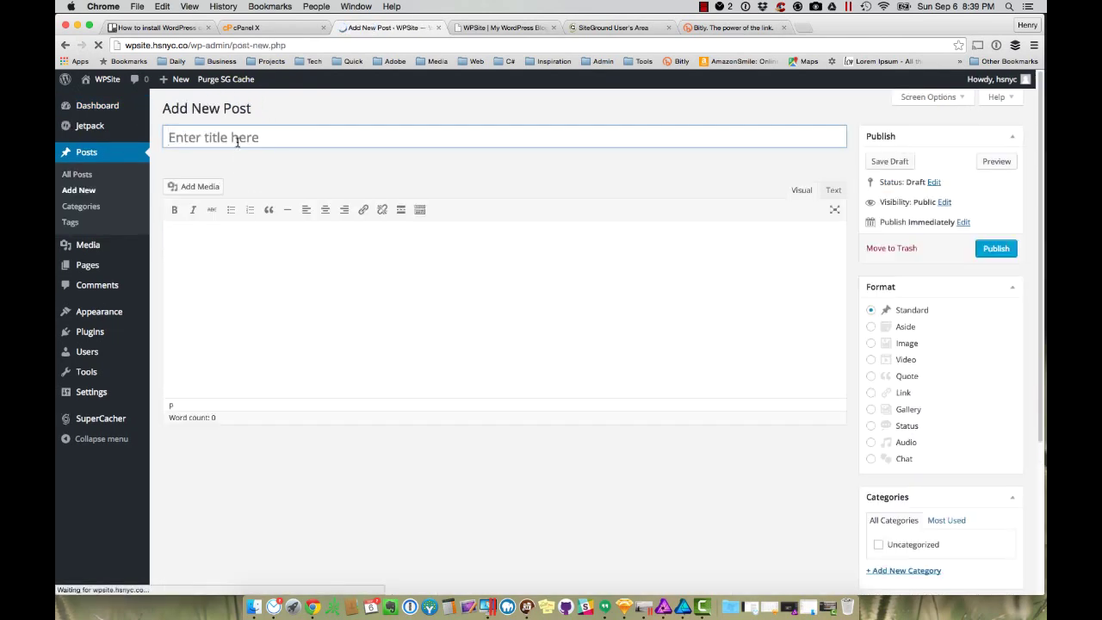
click(237, 140)
text(Hello )
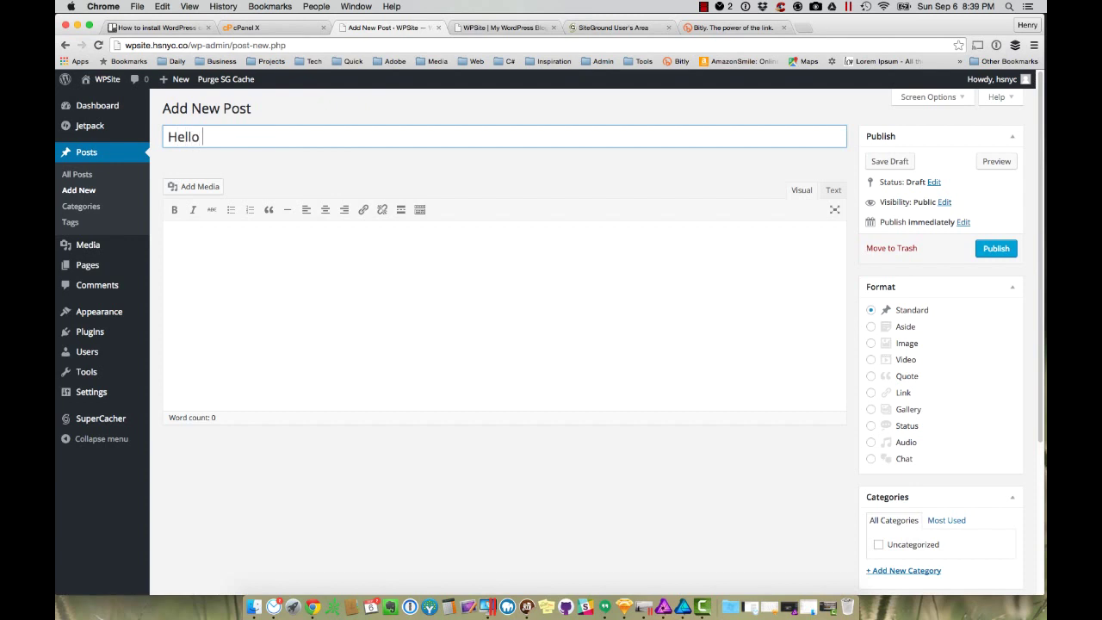
text(Word)
key(BackSpace)
- Add the body 'Hello everyone I just created my first post!!', publish, and return to the Dashboard
click(231, 256)
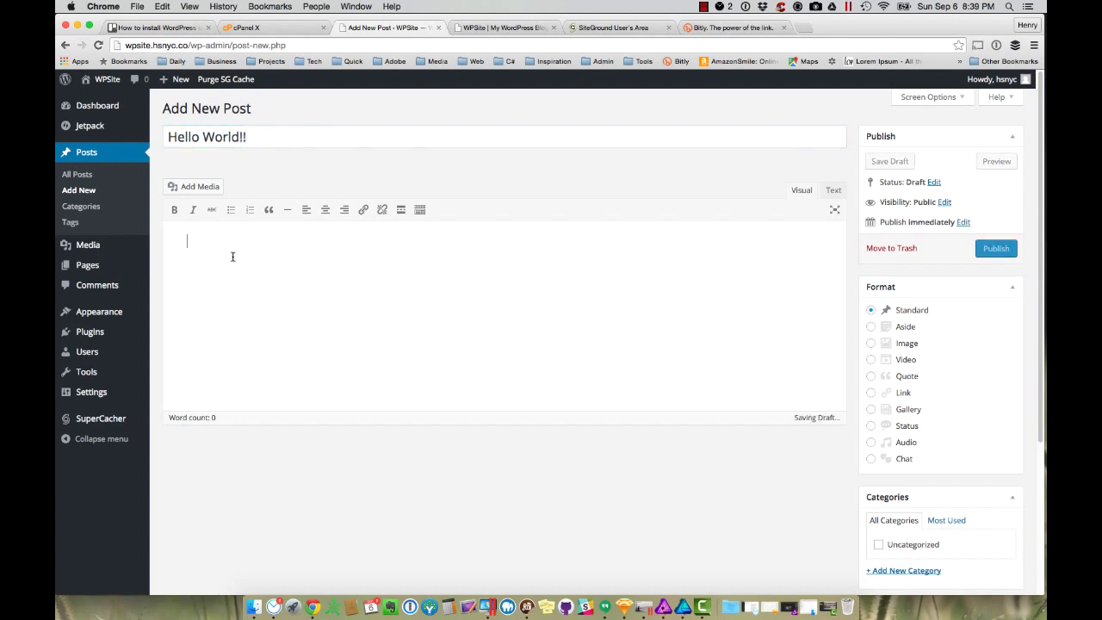
text(Hello ev)
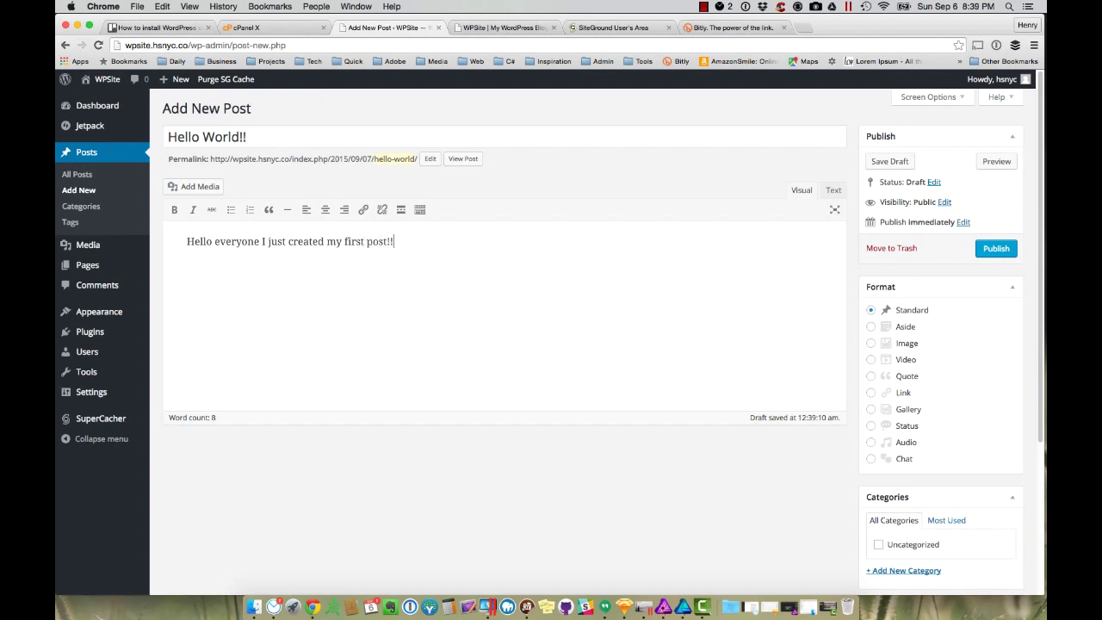
click(995, 248)
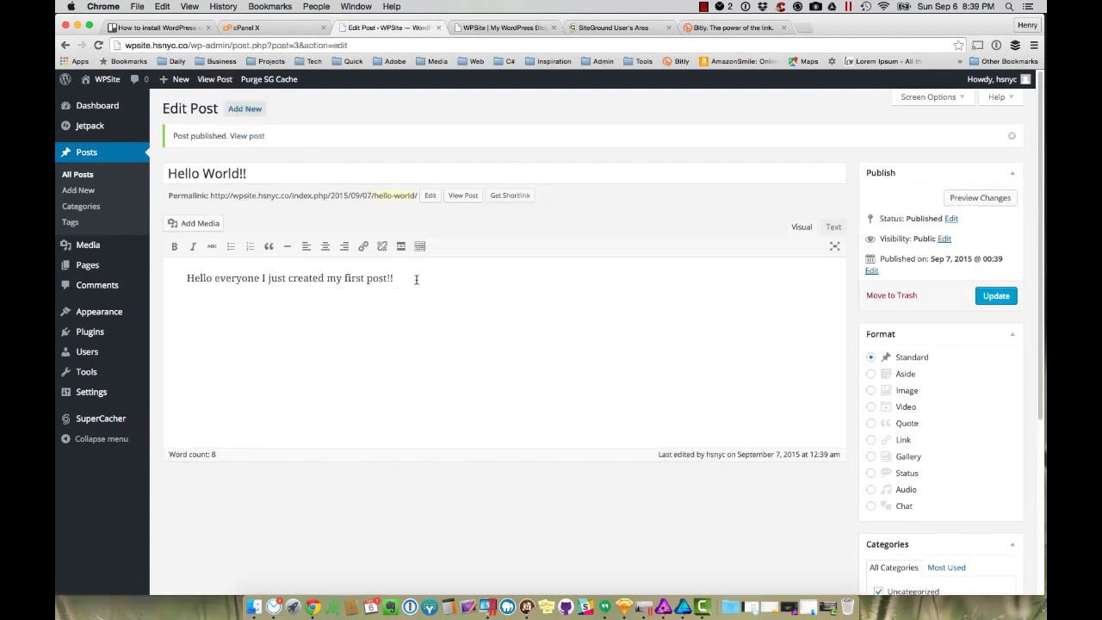
click(415, 280)
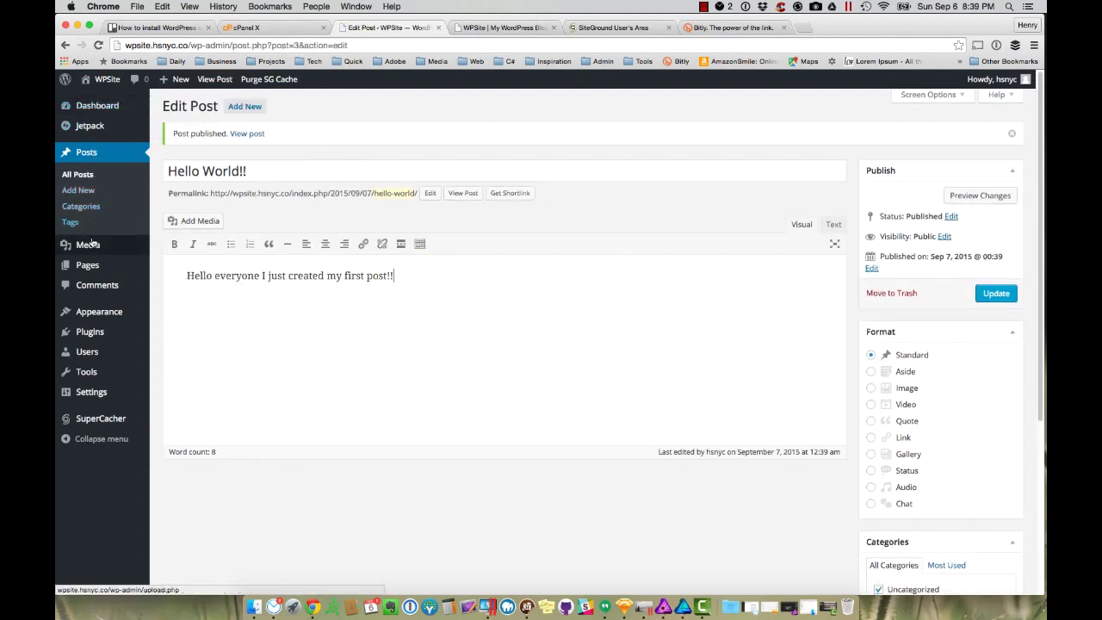
click(91, 105)
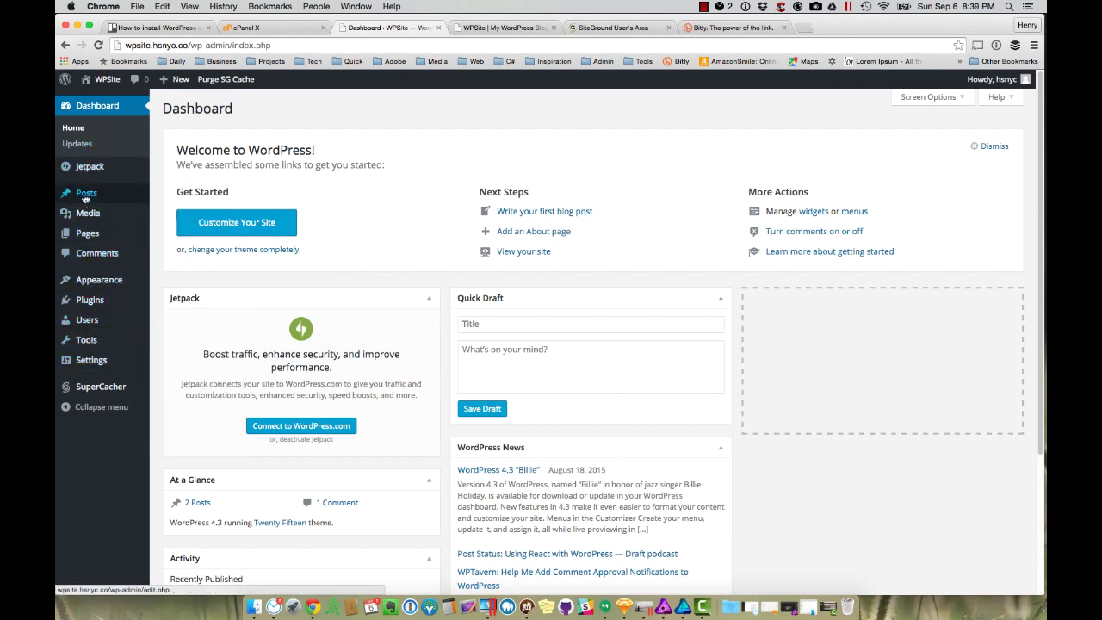
- Show WPSite's installed themes under Appearance > Themes
mouse_move(84, 198)
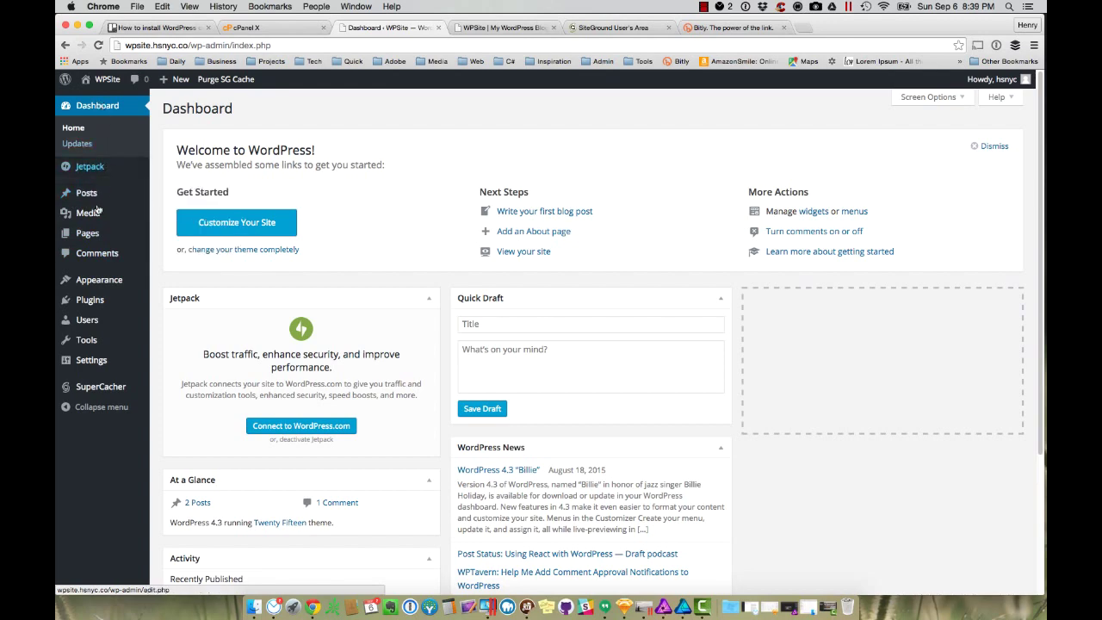
mouse_move(88, 286)
click(172, 281)
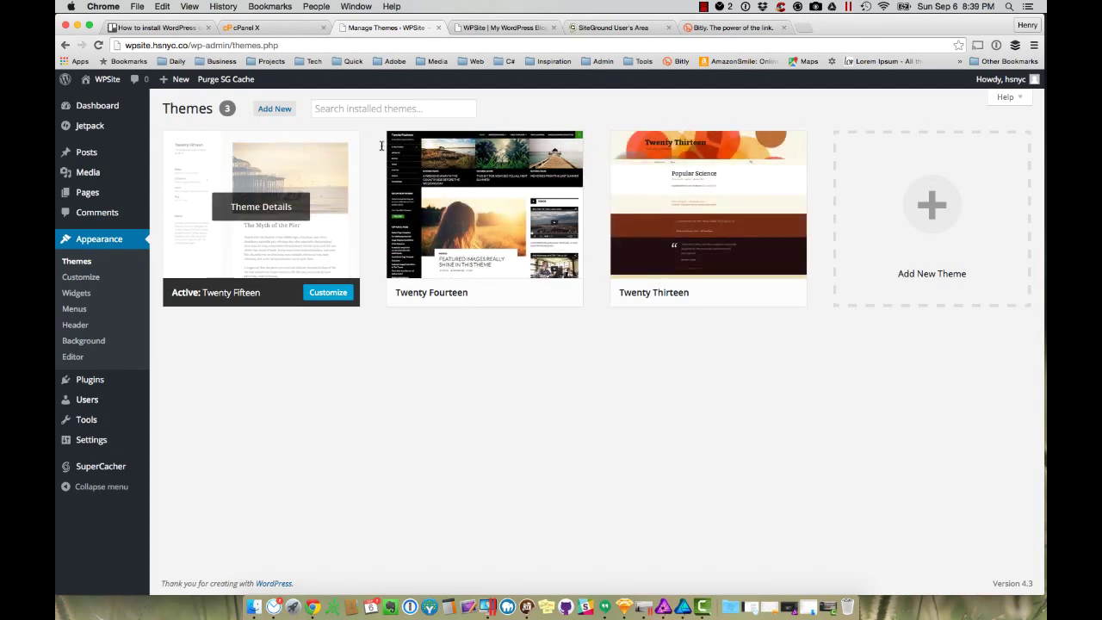
- Load hsnyc.me in a new tab, then switch back to the WPSite themes page
click(488, 28)
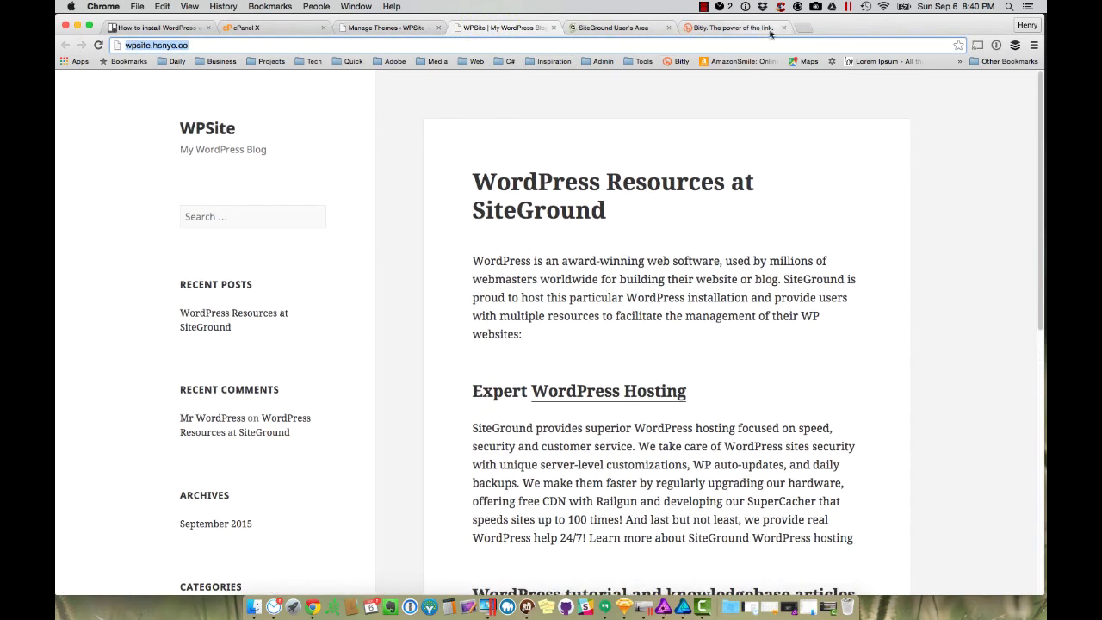
click(802, 28)
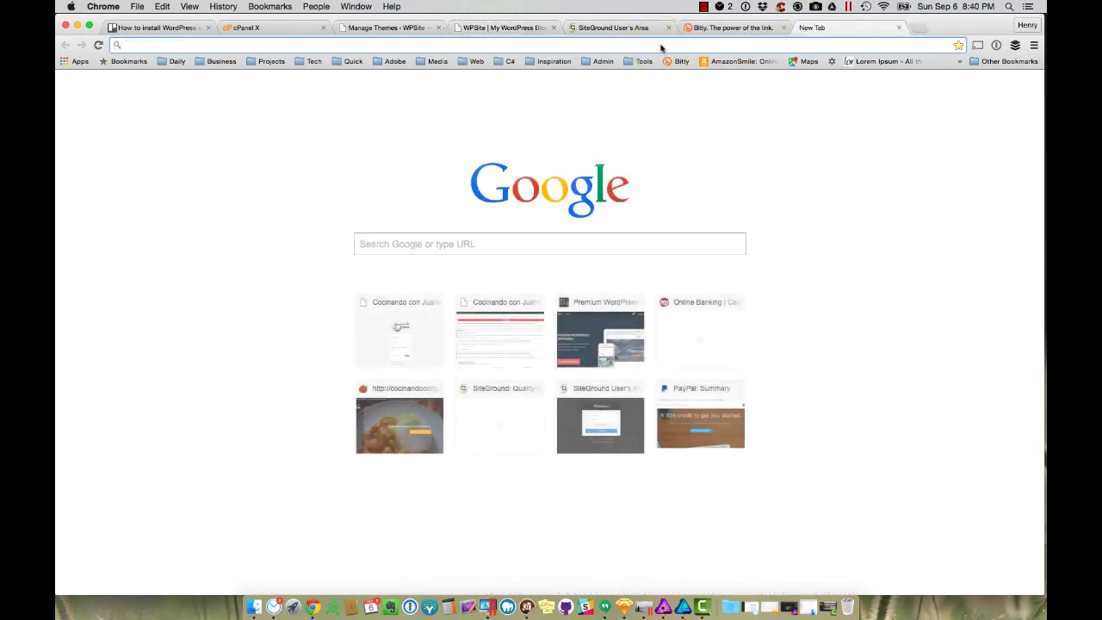
text(hsnyc.me)
key(Return)
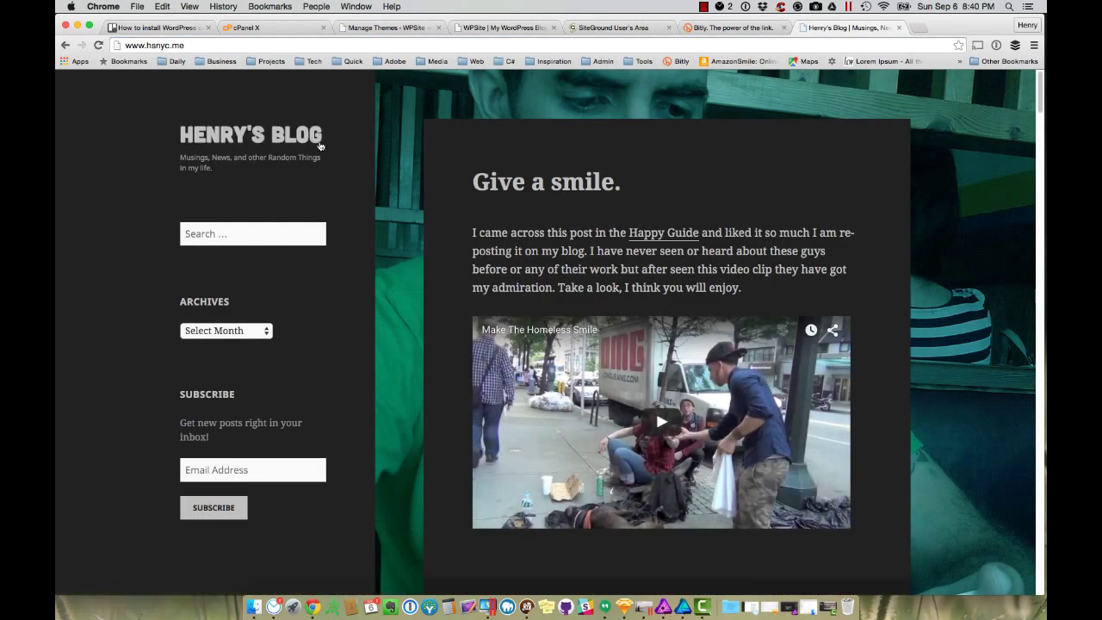
click(499, 28)
click(392, 28)
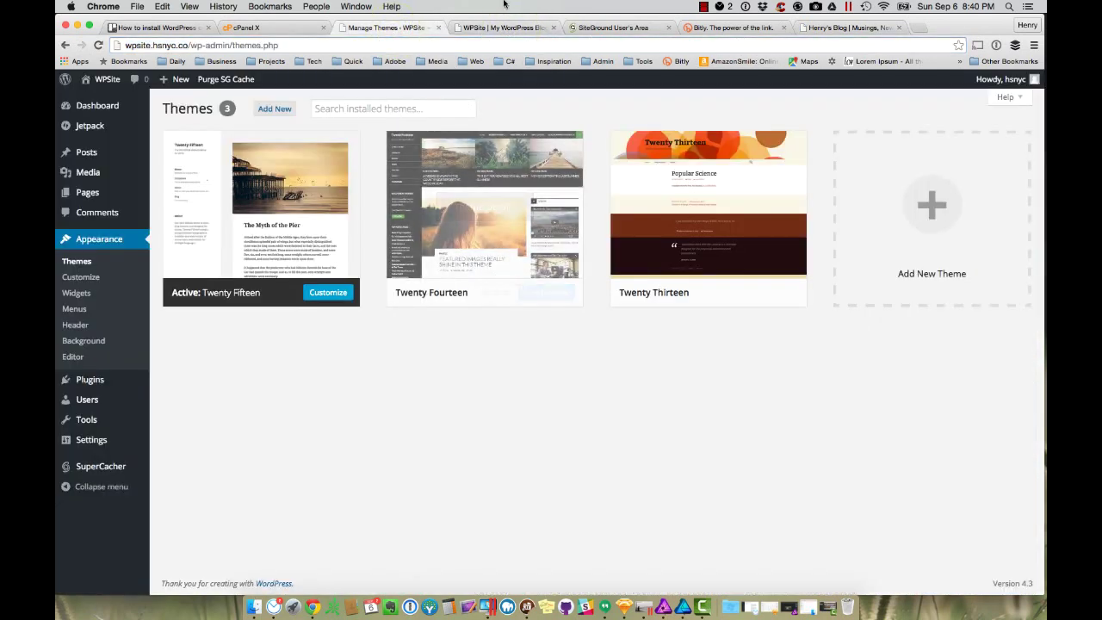
click(494, 28)
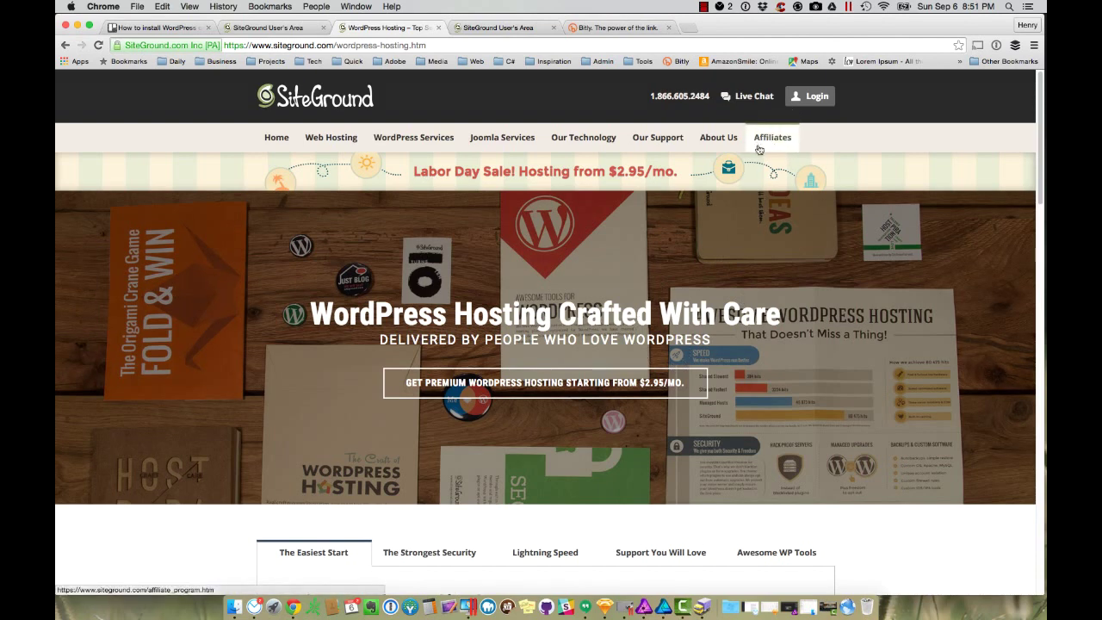
- Sign in to the SiteGround User's Area with the saved login credentials
click(813, 96)
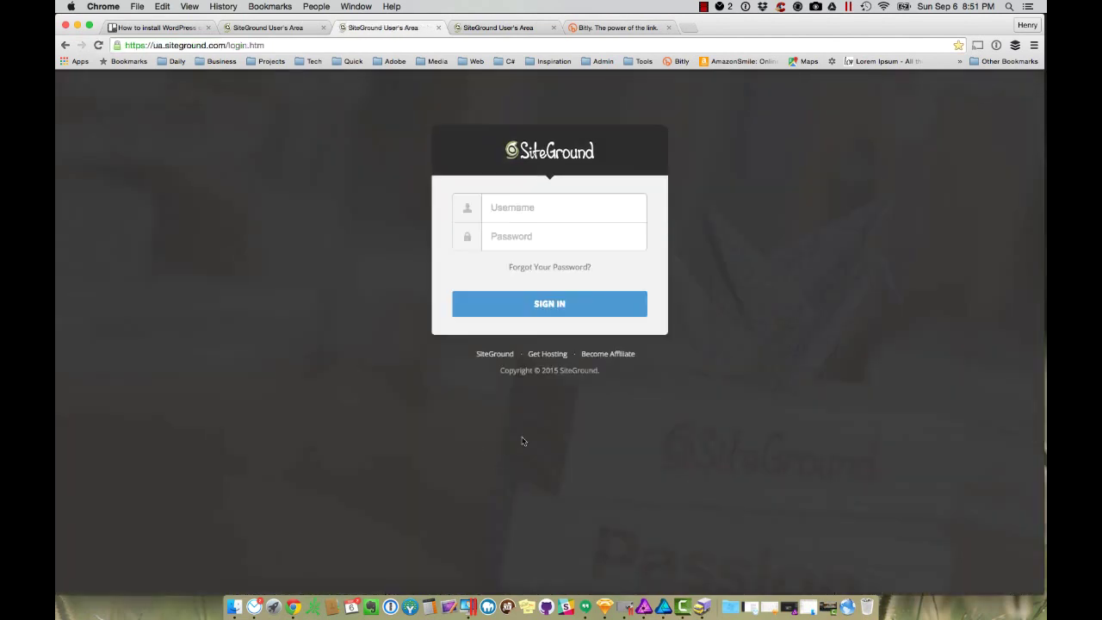
key(super+backslash)
click(557, 304)
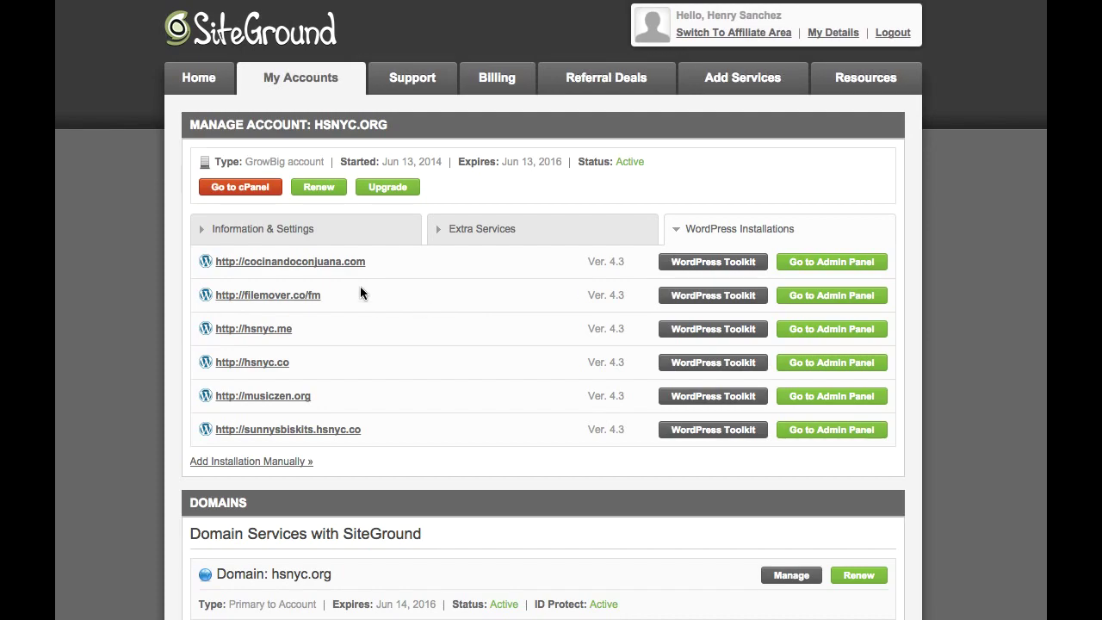
- Go to cPanel for the hosting account from the My Accounts tab
click(240, 187)
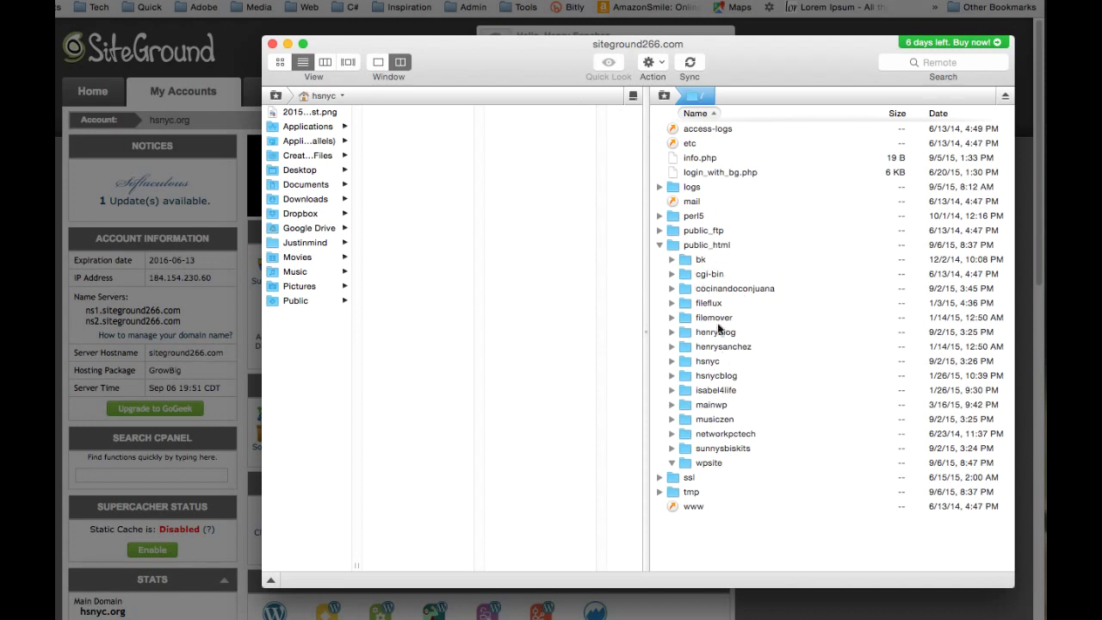
- Select public_html, then the wpsite folder, in Transmit's remote pane
click(708, 245)
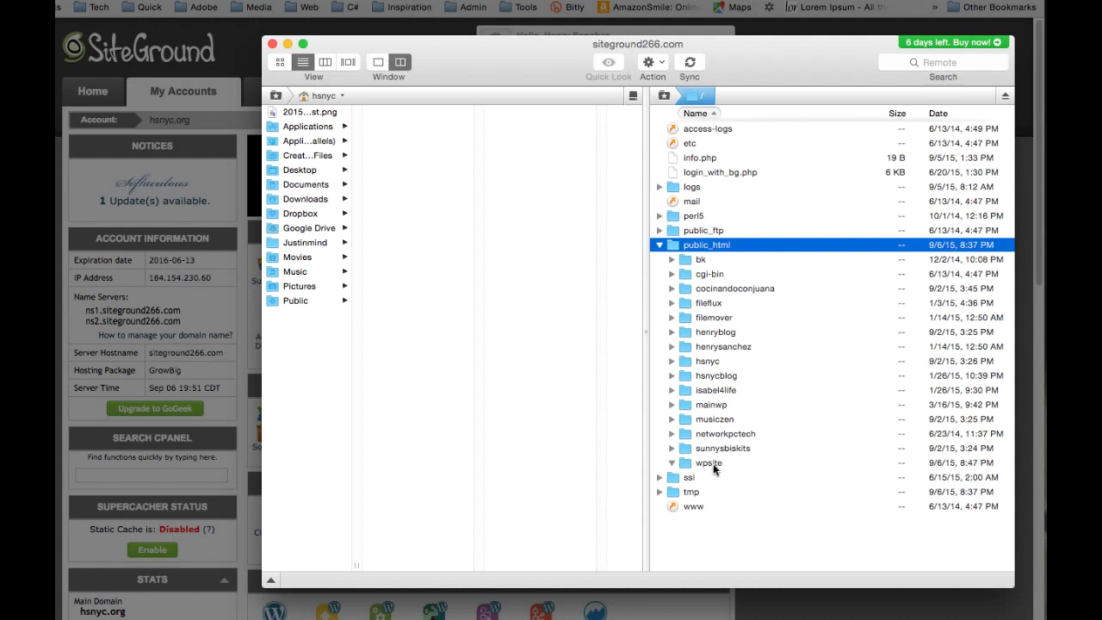
click(714, 464)
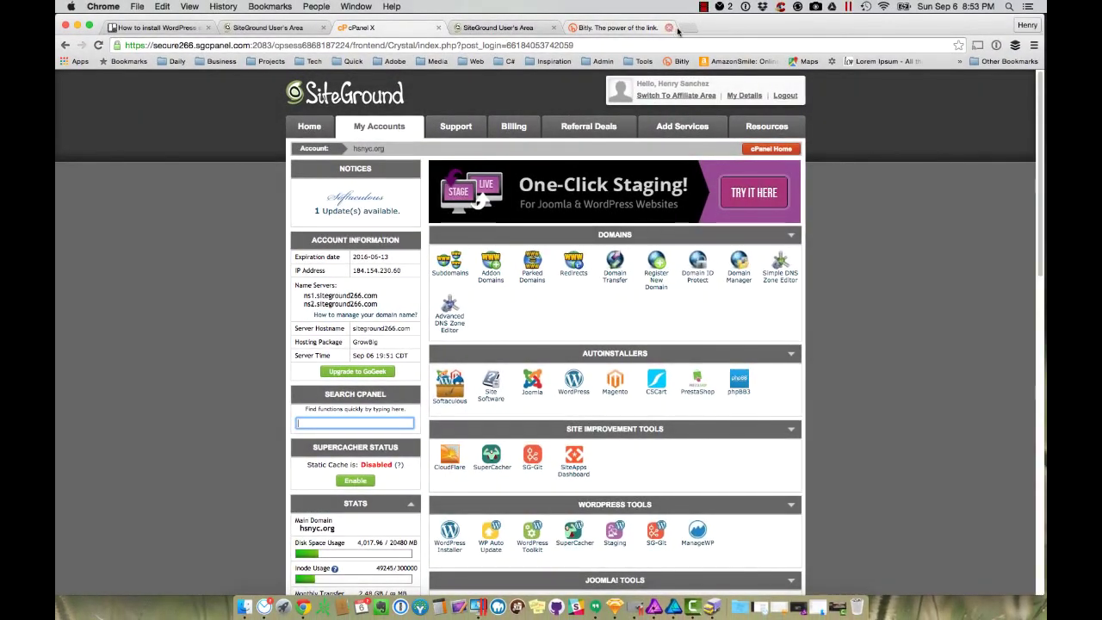
- Download wordpress-4.3.zip from wordpress.org's Download WordPress page in a new tab
click(686, 29)
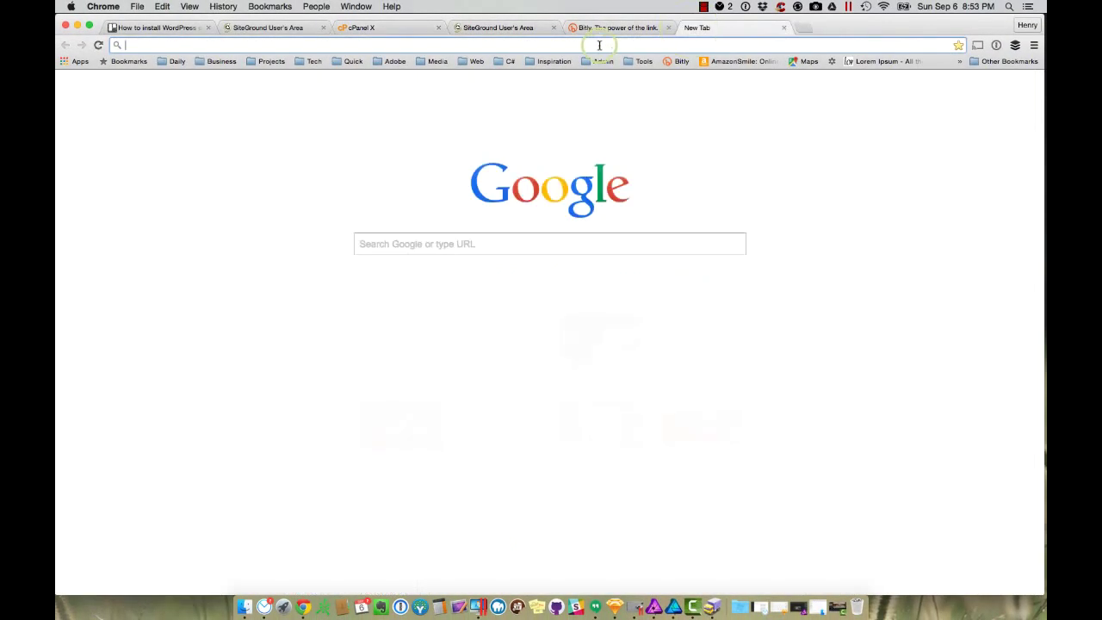
text(wordpress)
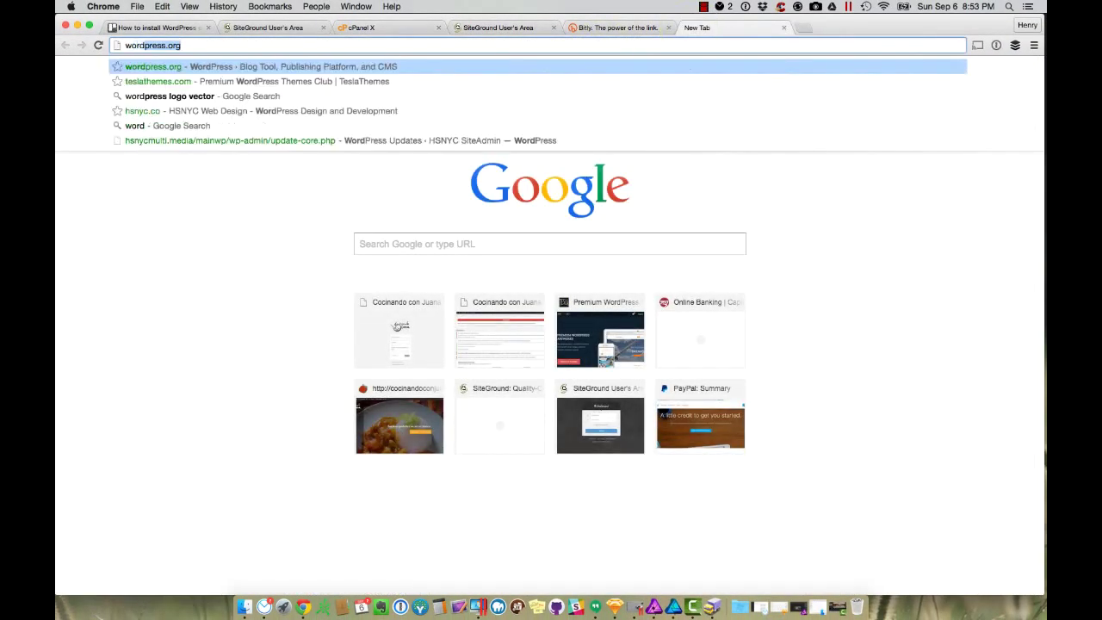
text(.)
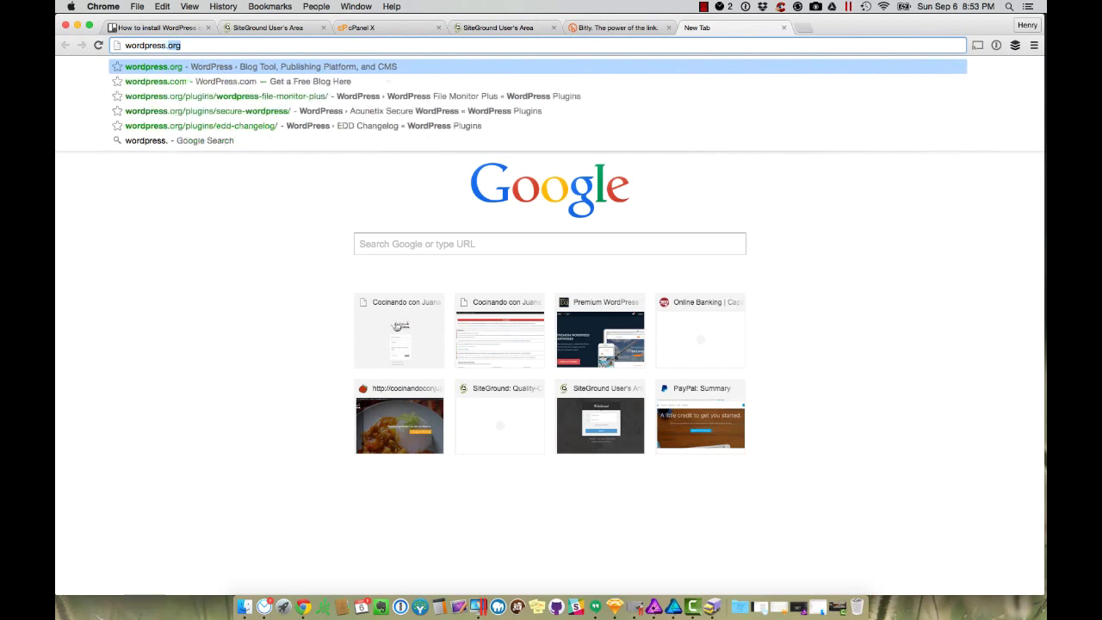
key(Return)
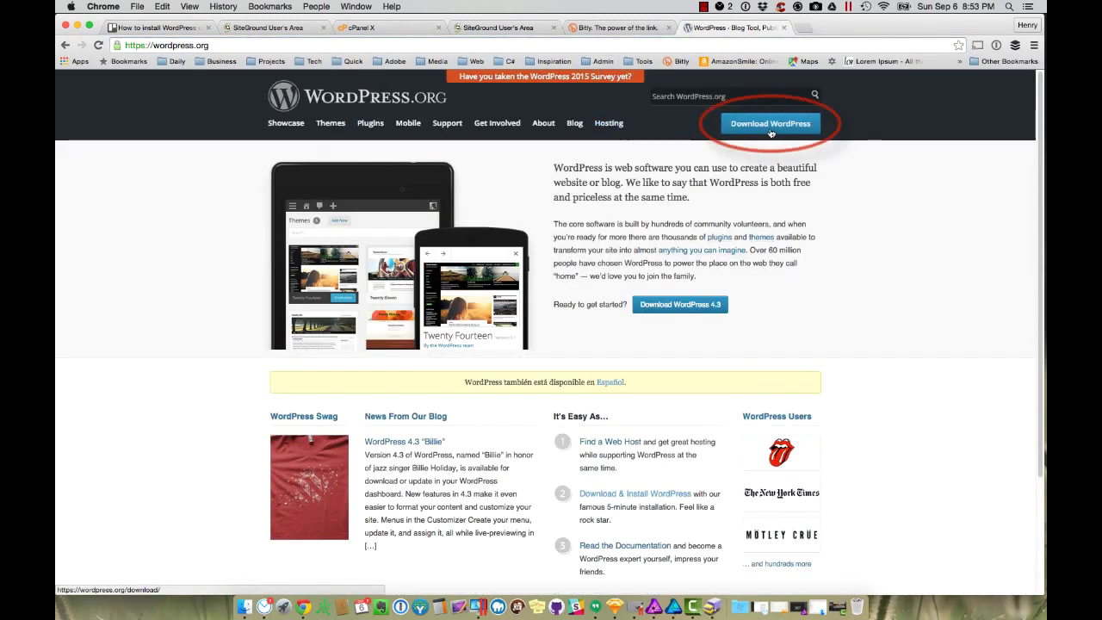
click(766, 124)
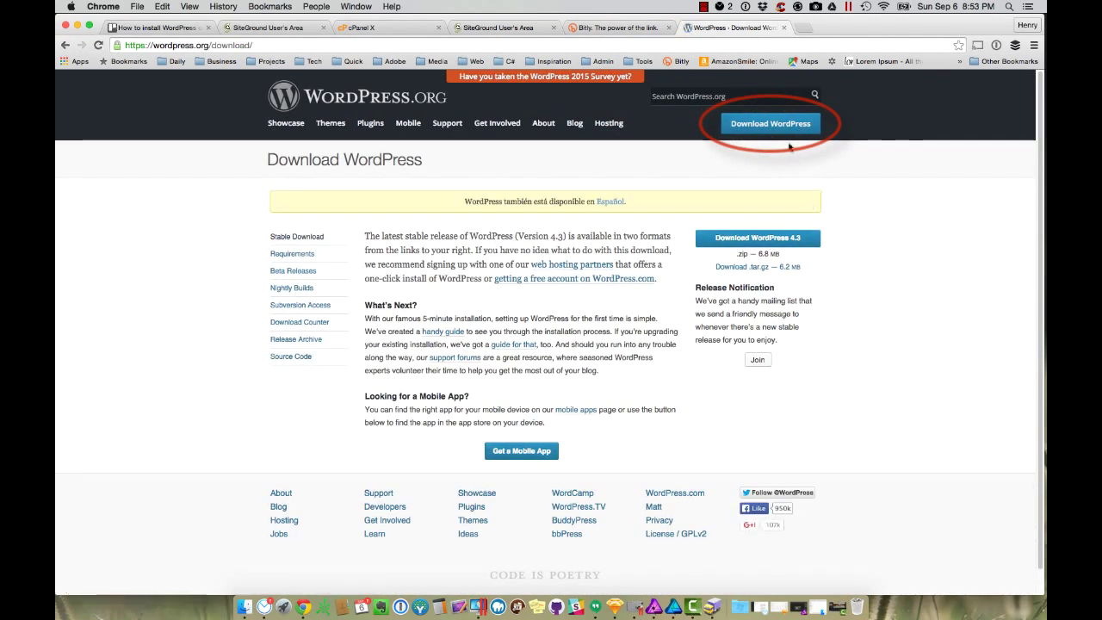
click(762, 244)
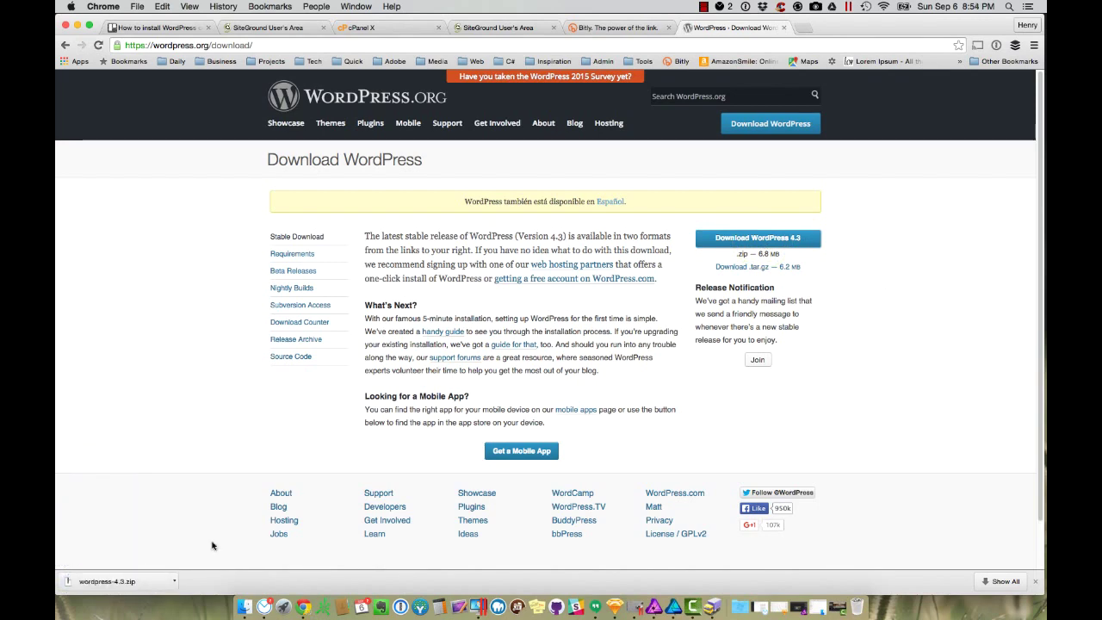
- Reveal wordpress-4.3.zip in Finder, unzip it, and bring up Transmit alongside
click(174, 581)
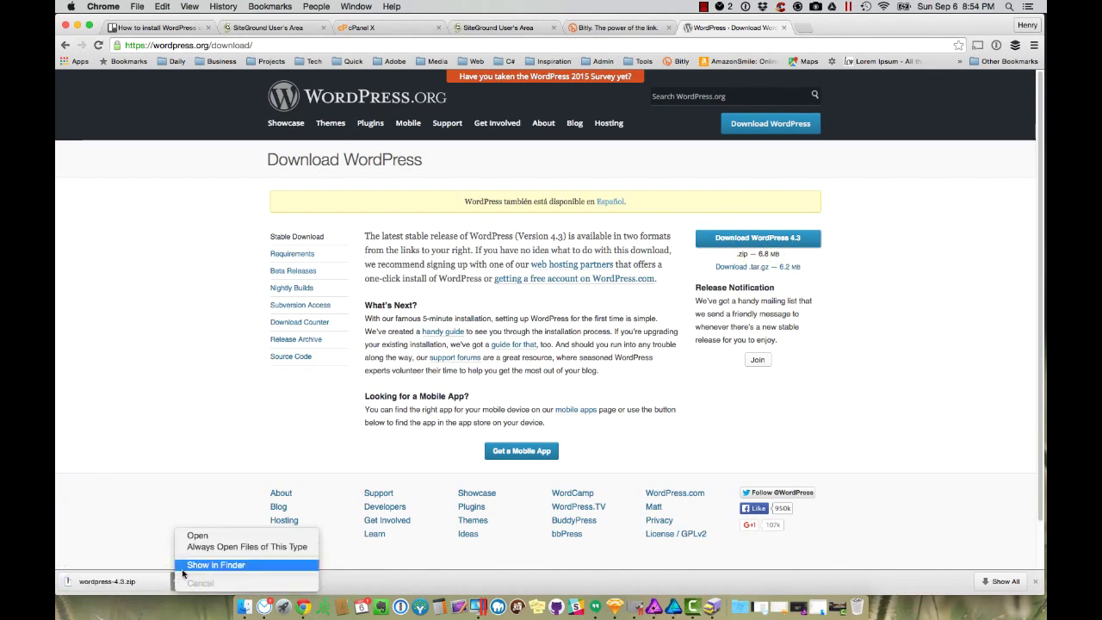
click(191, 500)
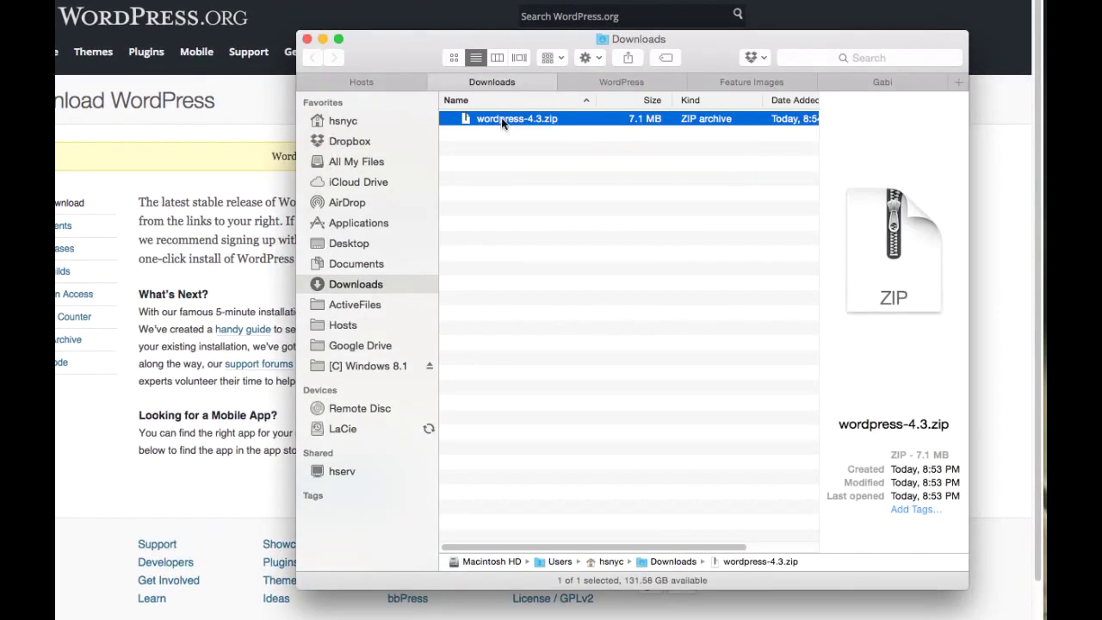
double_click(501, 118)
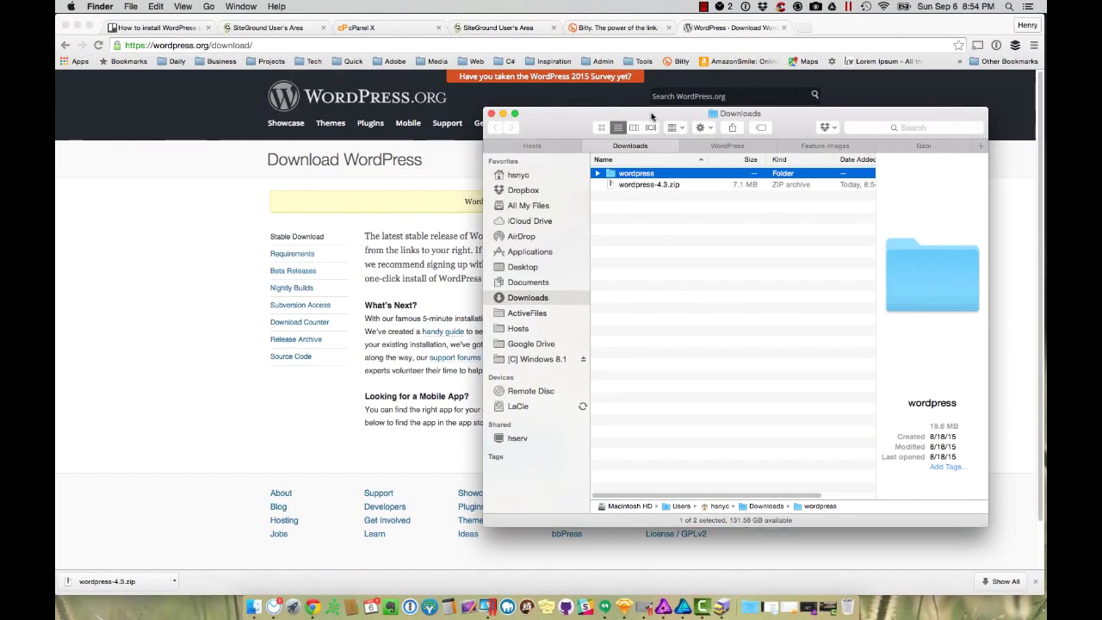
drag(652, 116, 347, 119)
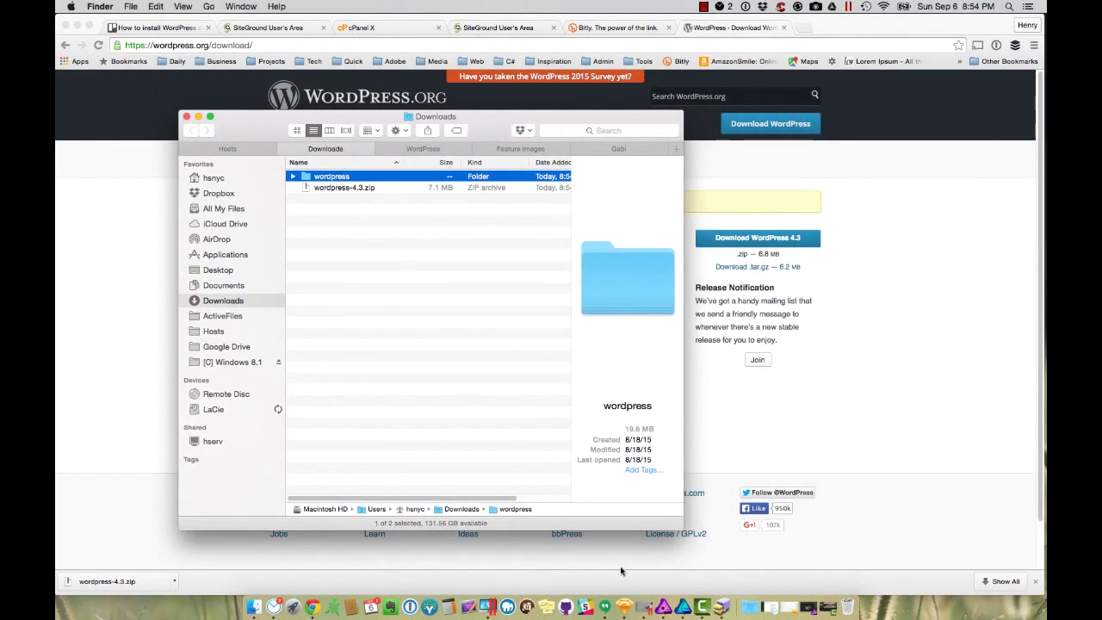
click(722, 606)
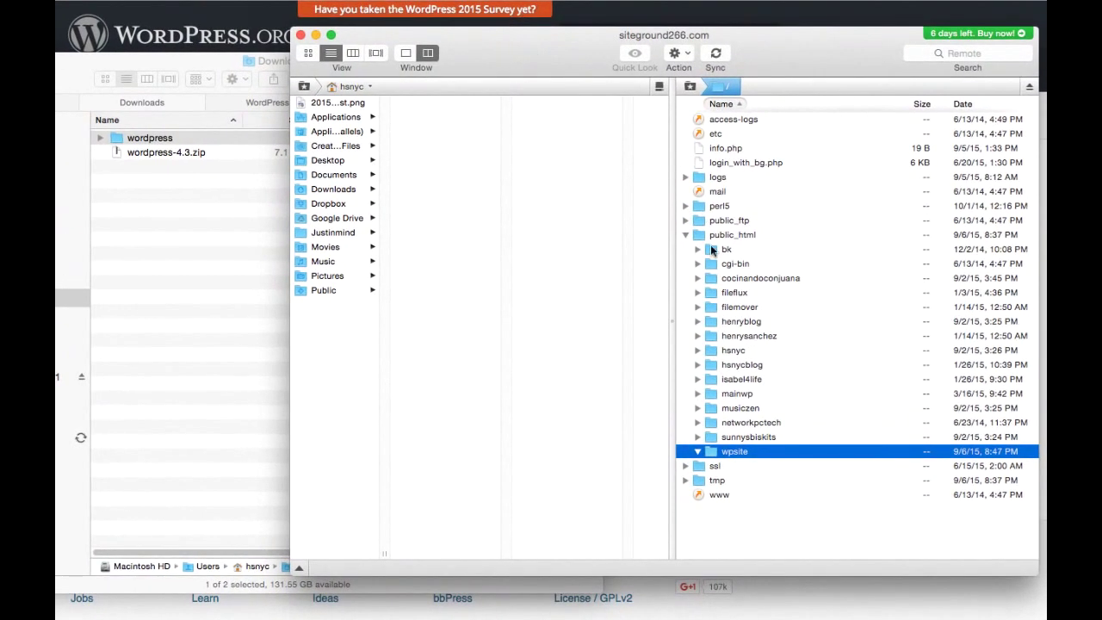
- Upload all 19 extracted WordPress files into public_html/wpsite, then switch back to cPanel in Chrome
click(199, 250)
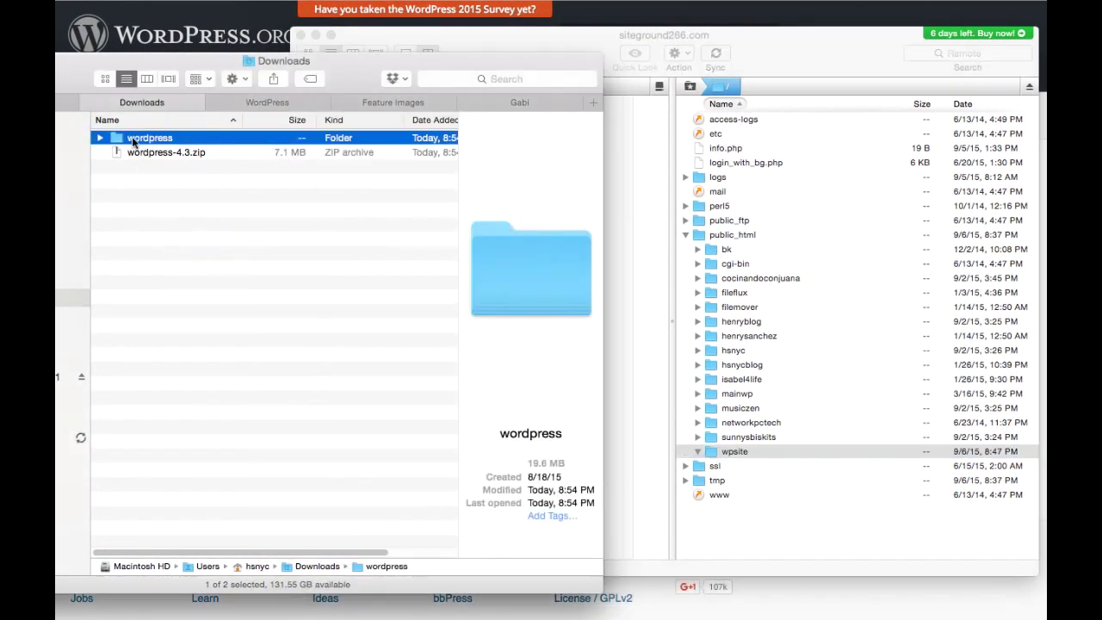
click(100, 137)
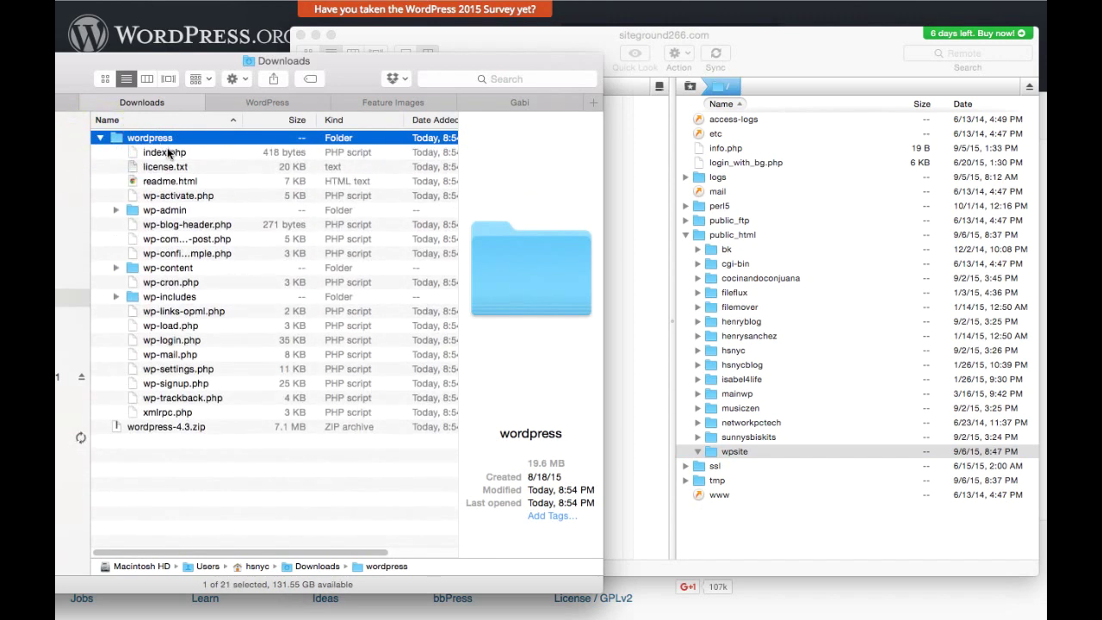
click(168, 153)
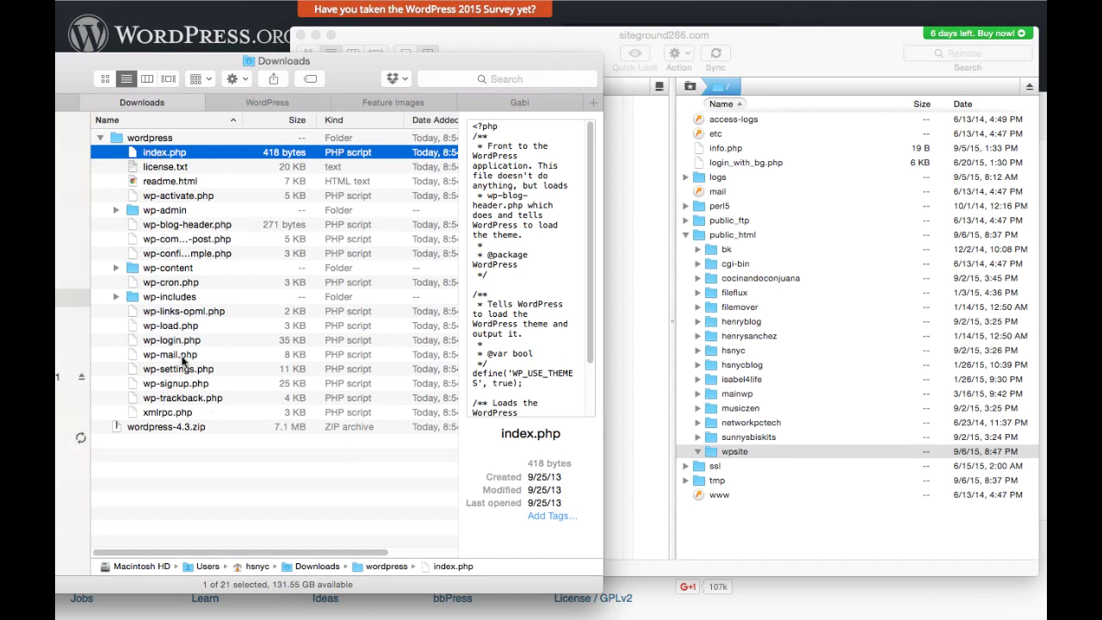
shift+click(170, 413)
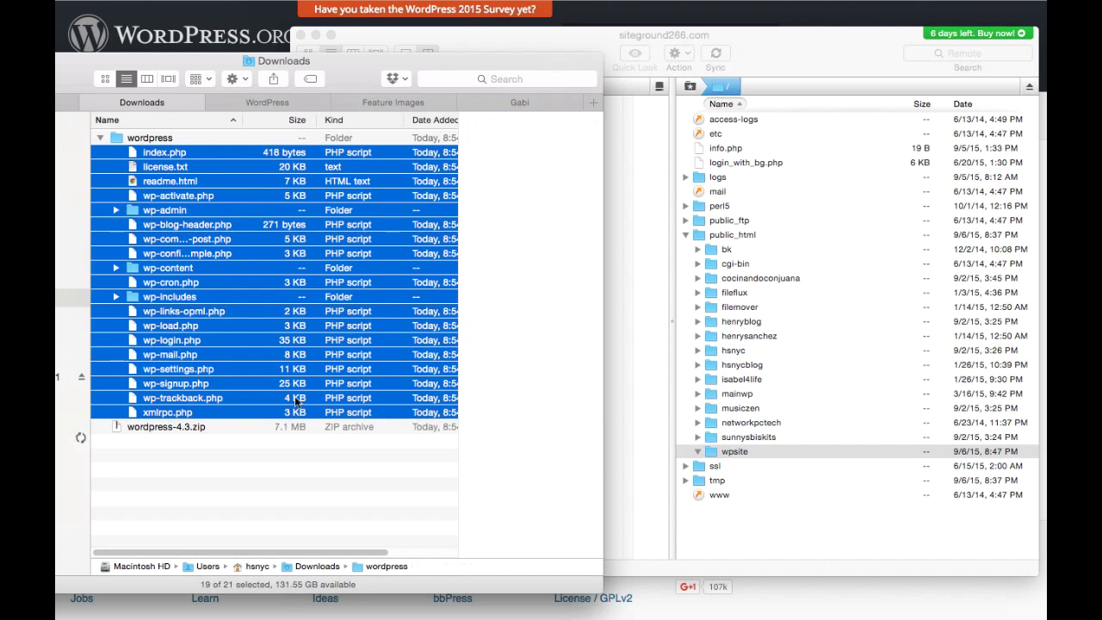
drag(186, 315, 745, 451)
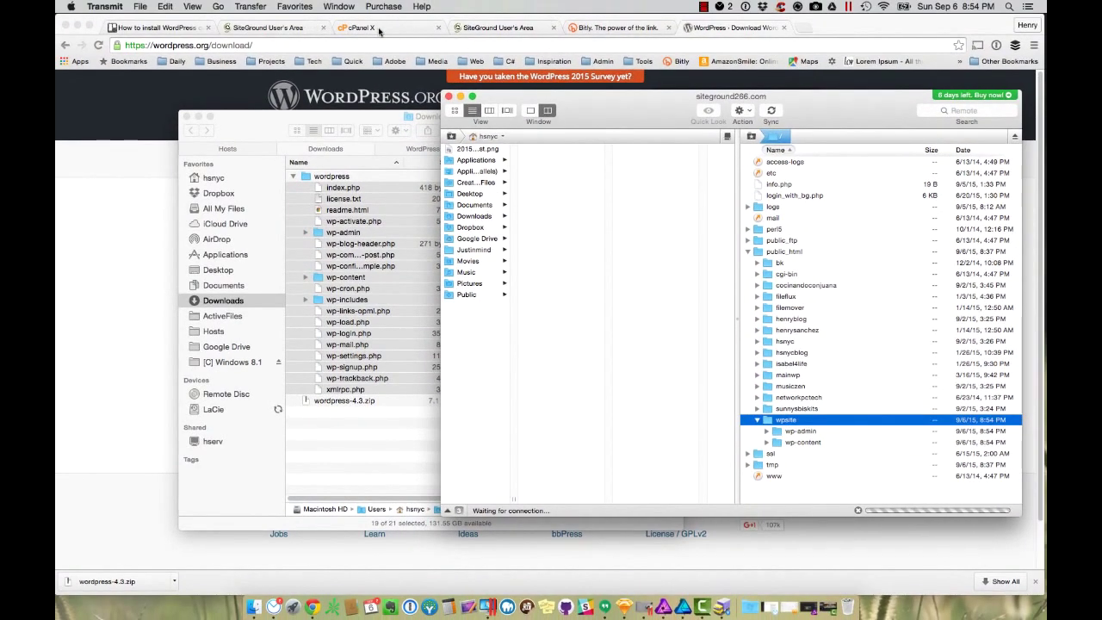
click(342, 18)
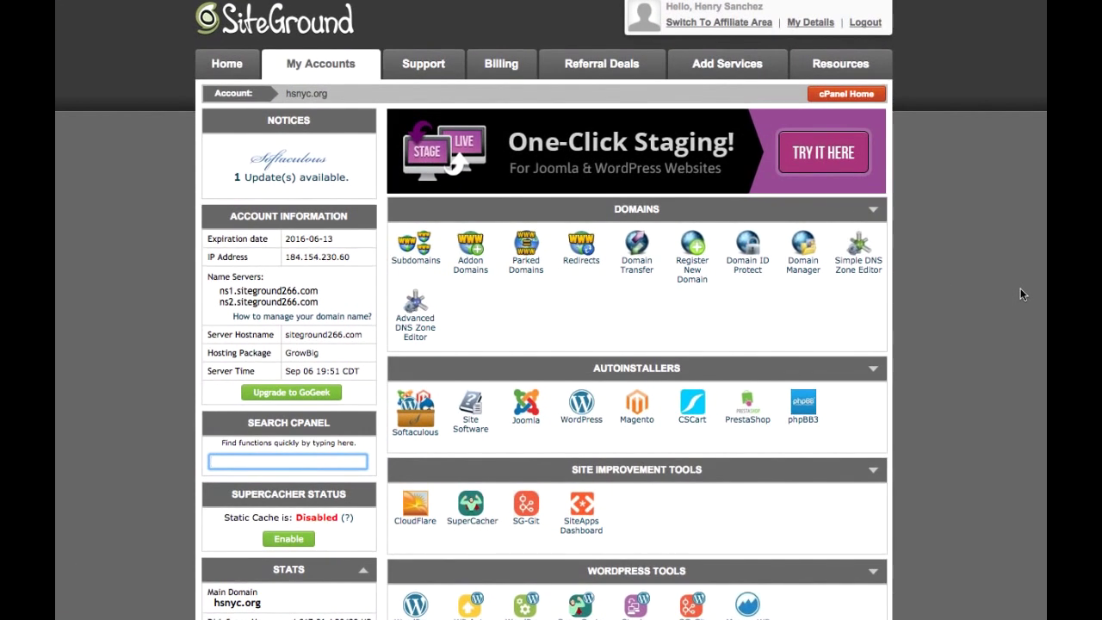
- Create the database hsnyc208_wpsite by entering wpsite on the MySQL Databases page
scroll(785, 365, down, 2)
scroll(785, 365, down, 5)
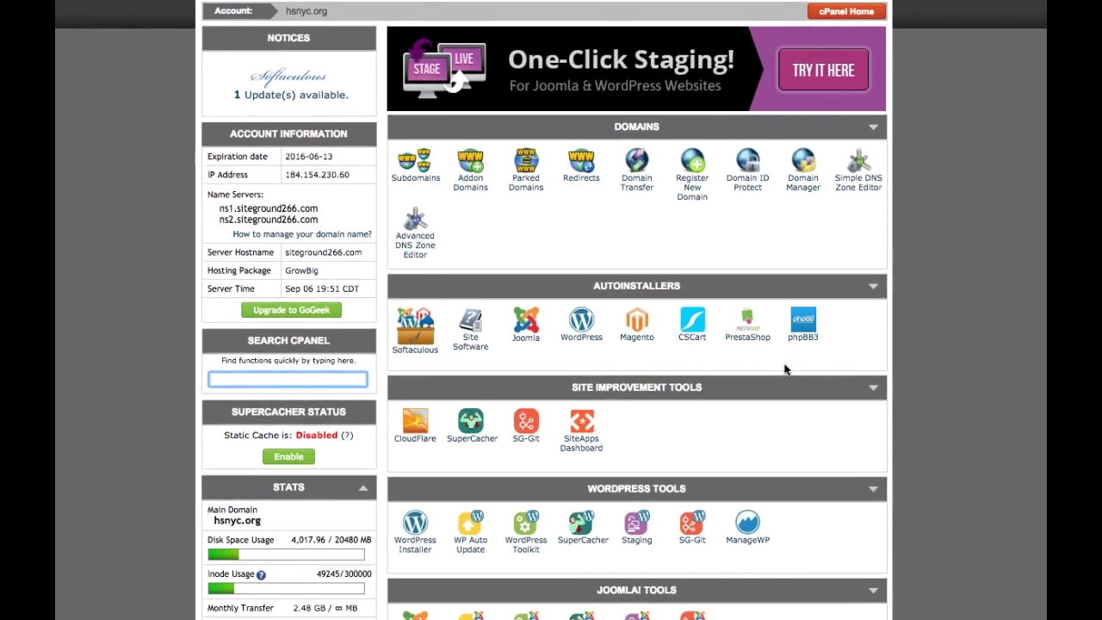
scroll(785, 369, down, 5)
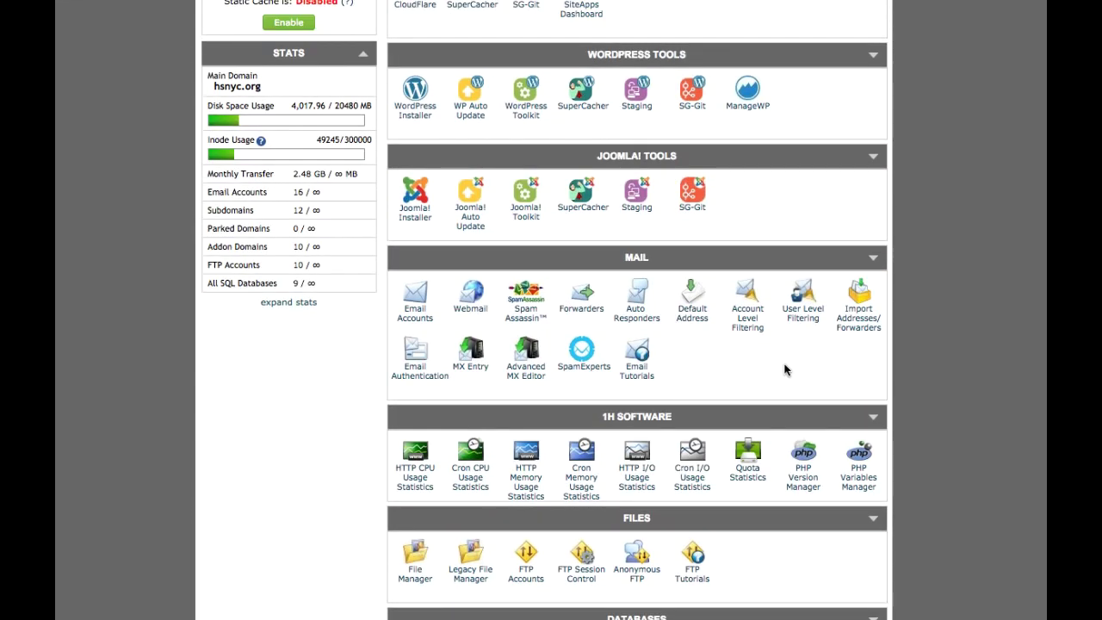
scroll(785, 369, down, 6)
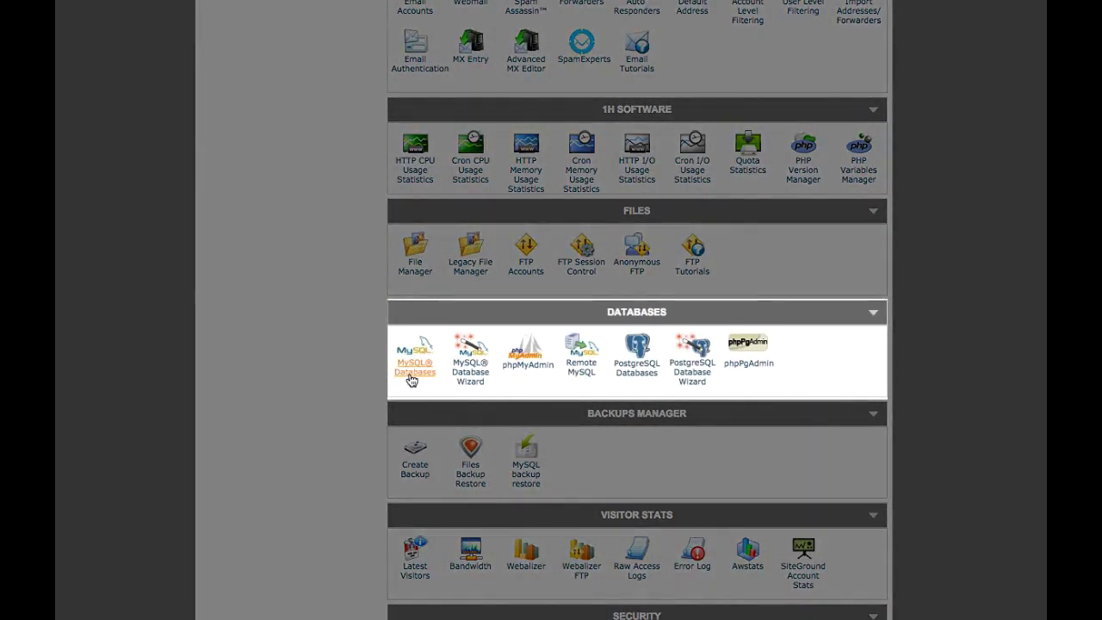
click(413, 379)
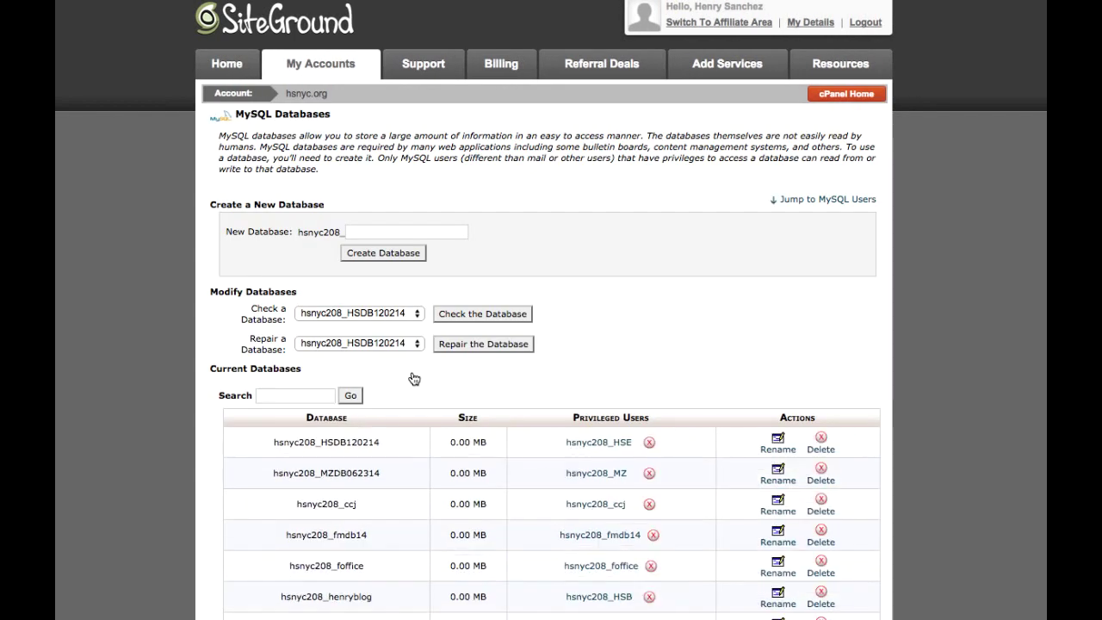
click(364, 234)
text(wpsite)
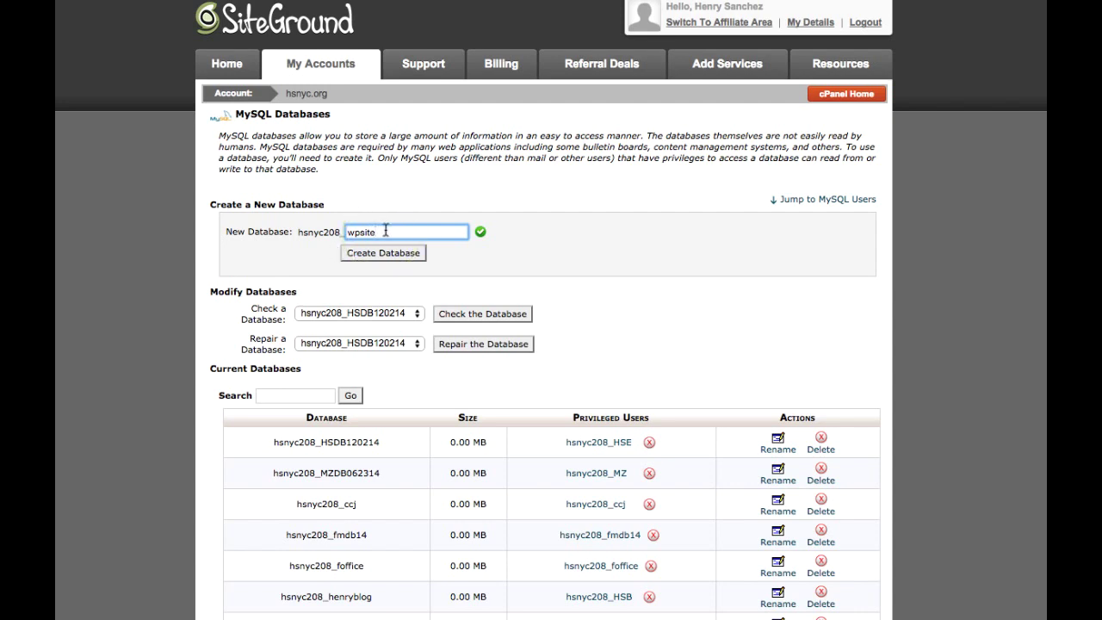
click(393, 253)
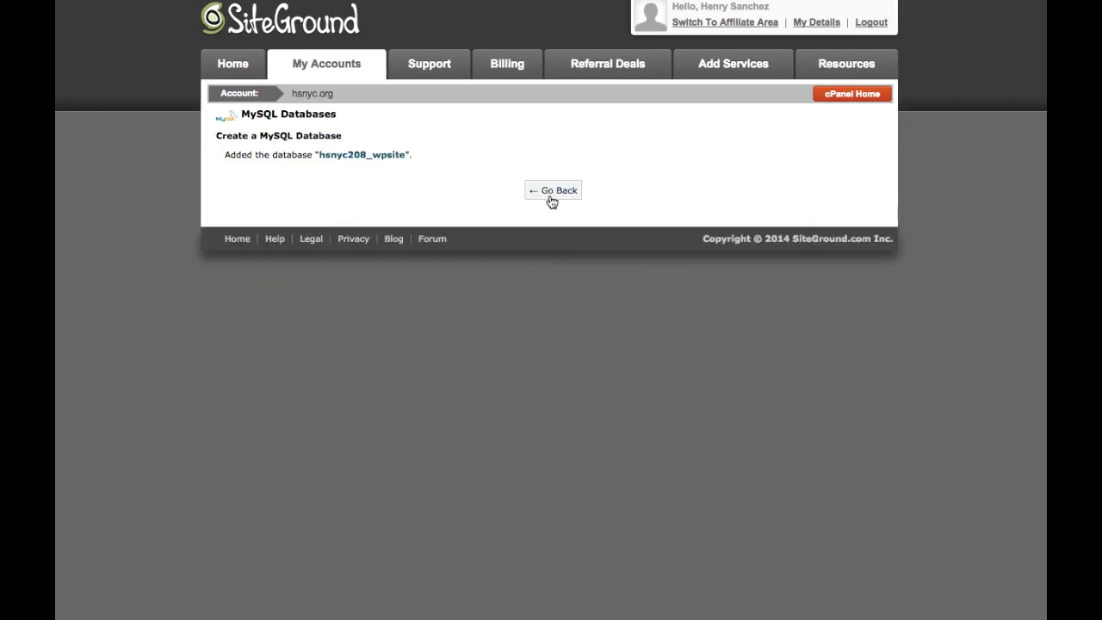
click(551, 196)
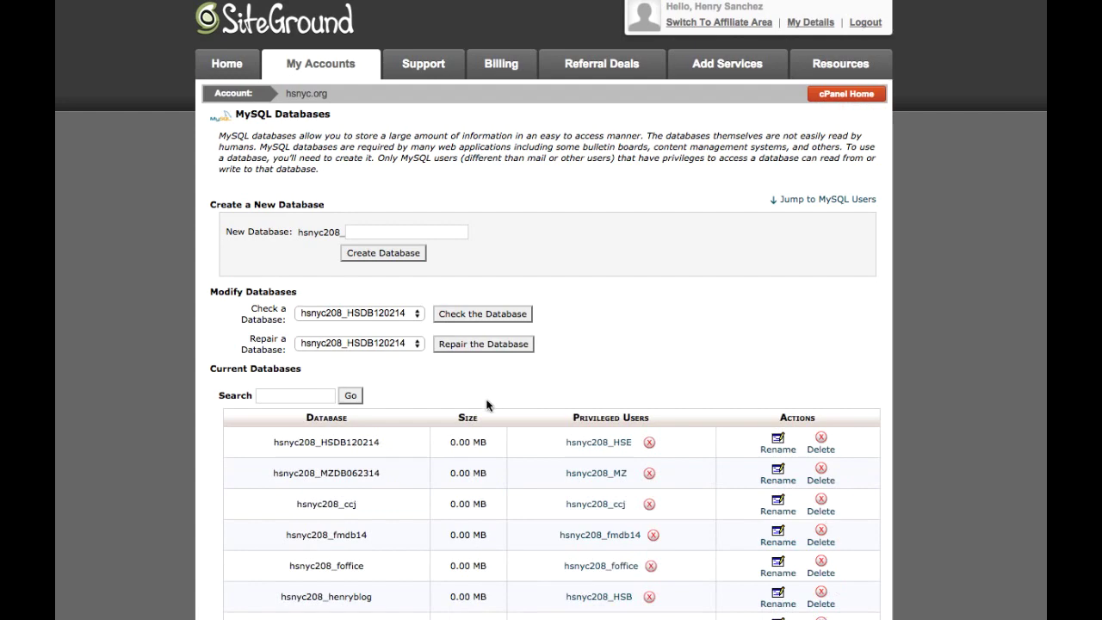
- Enter wpuser as the new MySQL user's username
scroll(486, 404, down, 5)
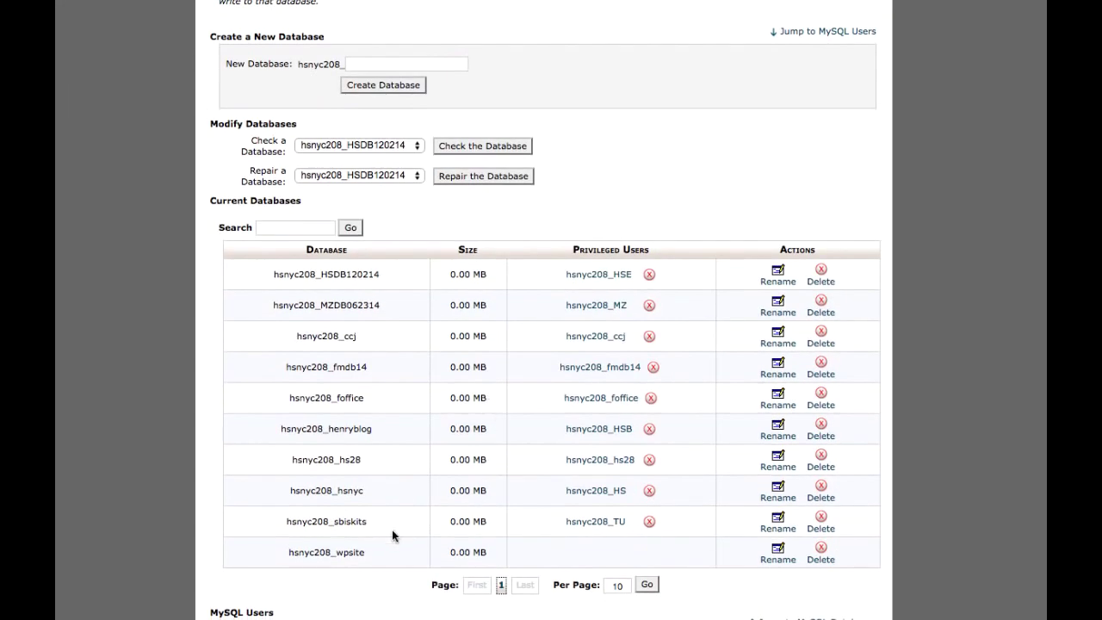
drag(369, 551, 285, 552)
scroll(399, 558, down, 2)
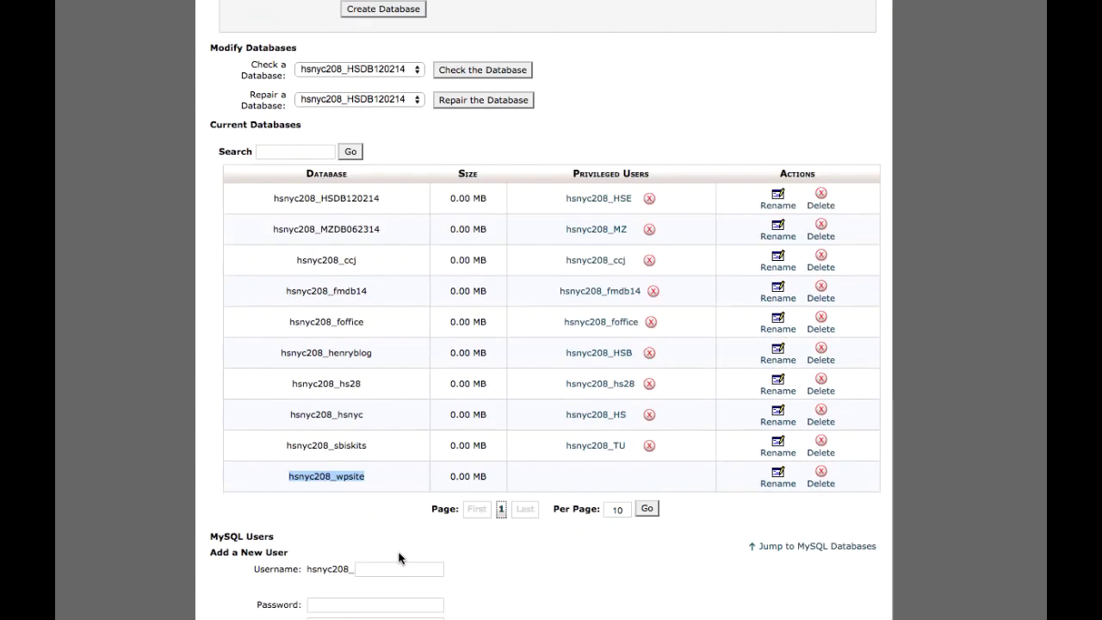
scroll(399, 557, down, 5)
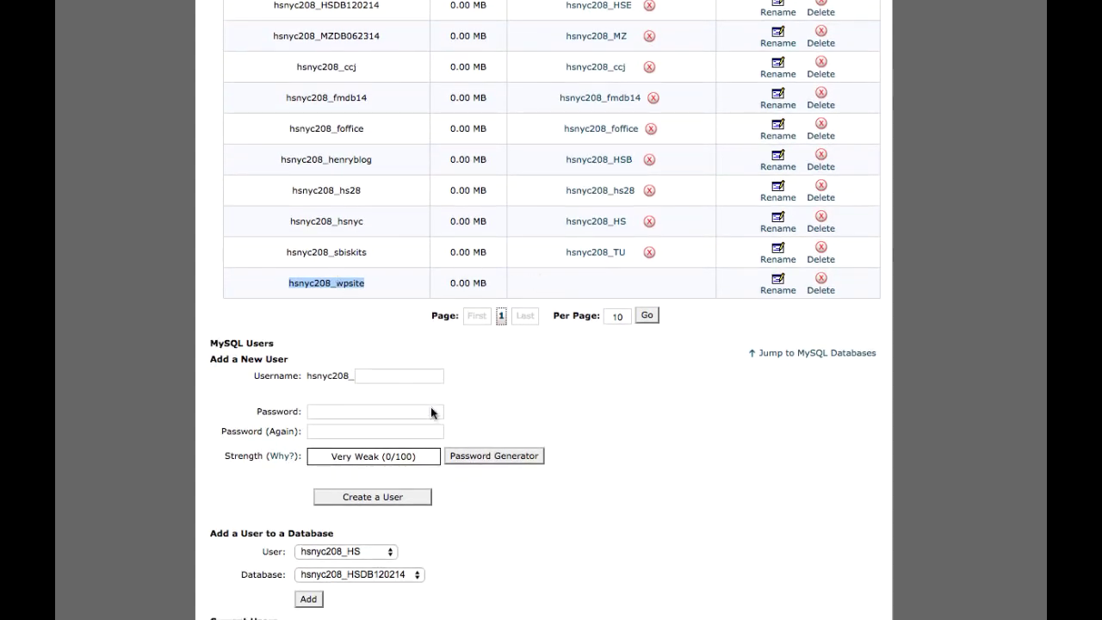
scroll(430, 411, down, 2)
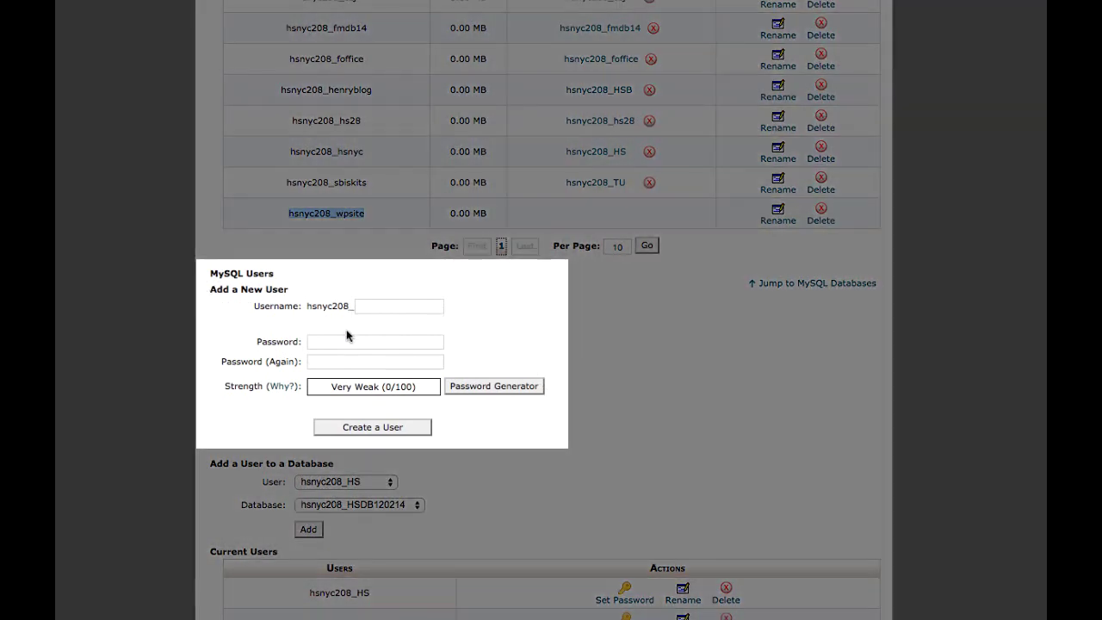
click(370, 306)
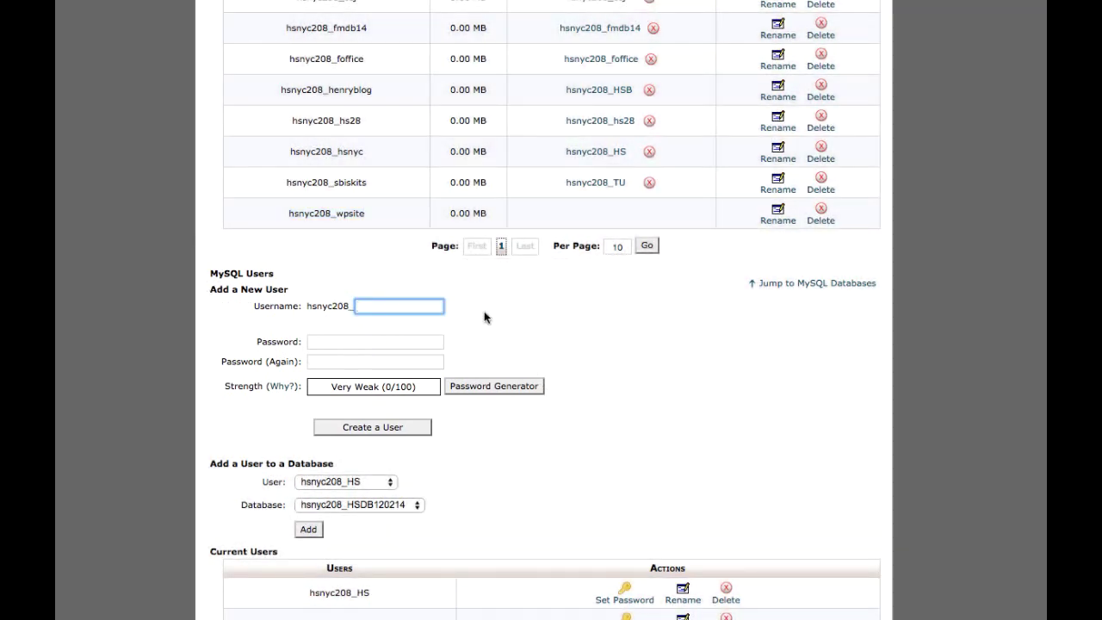
text(wpuser)
- Enter and confirm the user's password, create the user, and decline saving the login
click(374, 342)
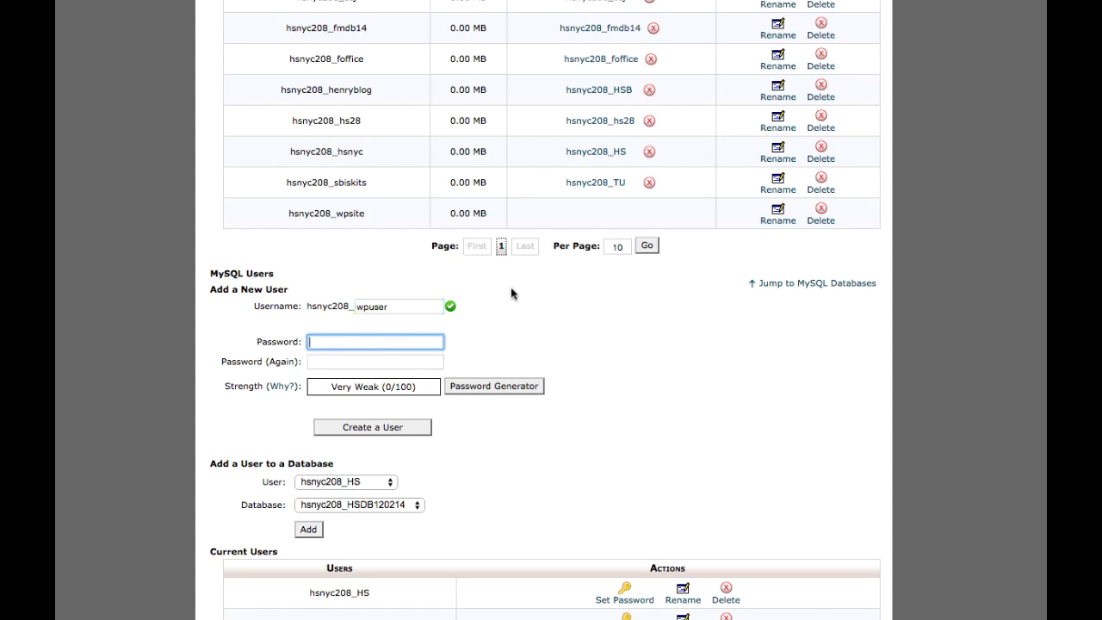
text(pa)
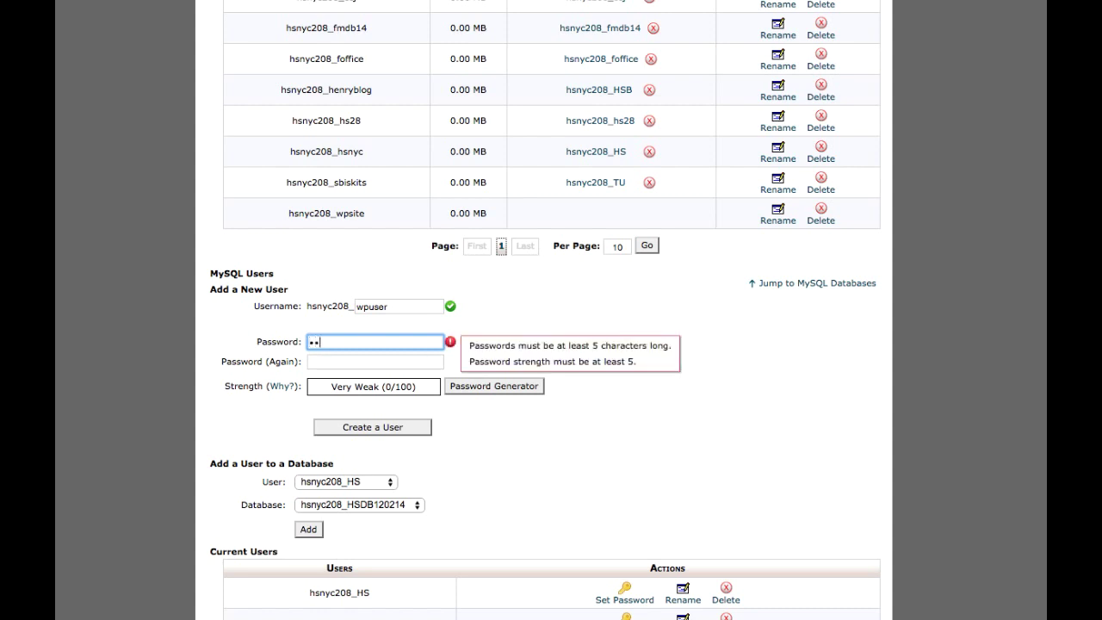
text(sswor)
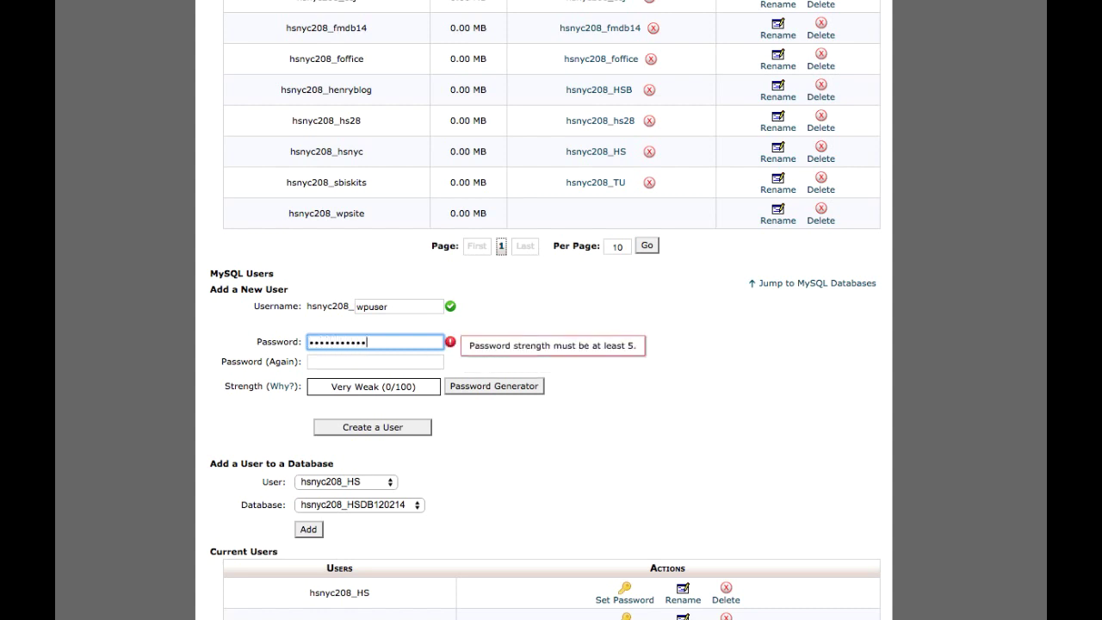
key(Tab)
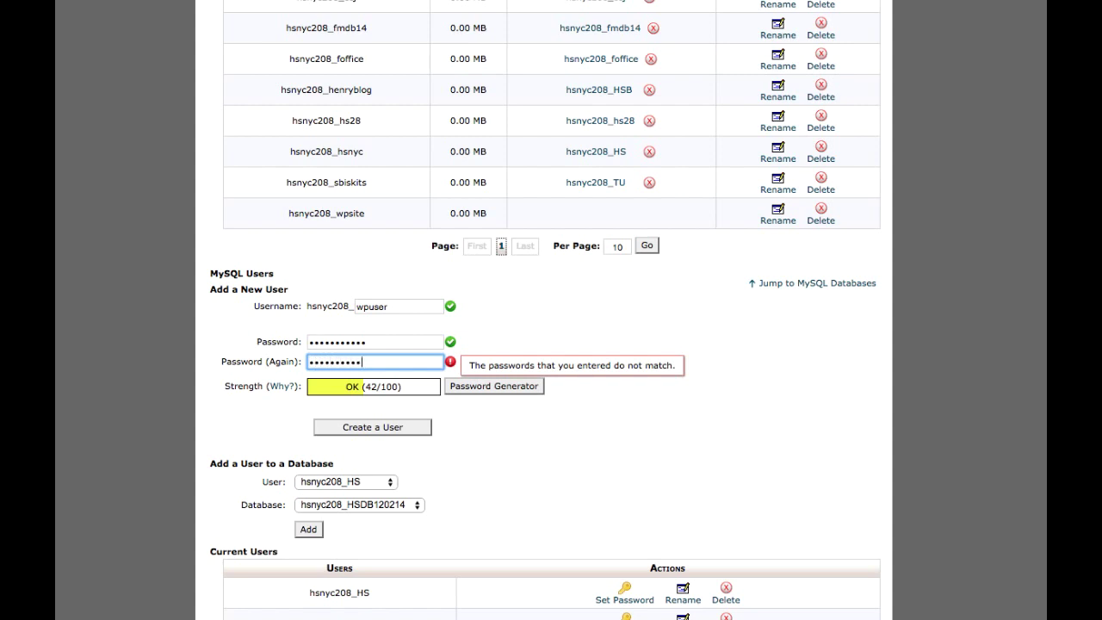
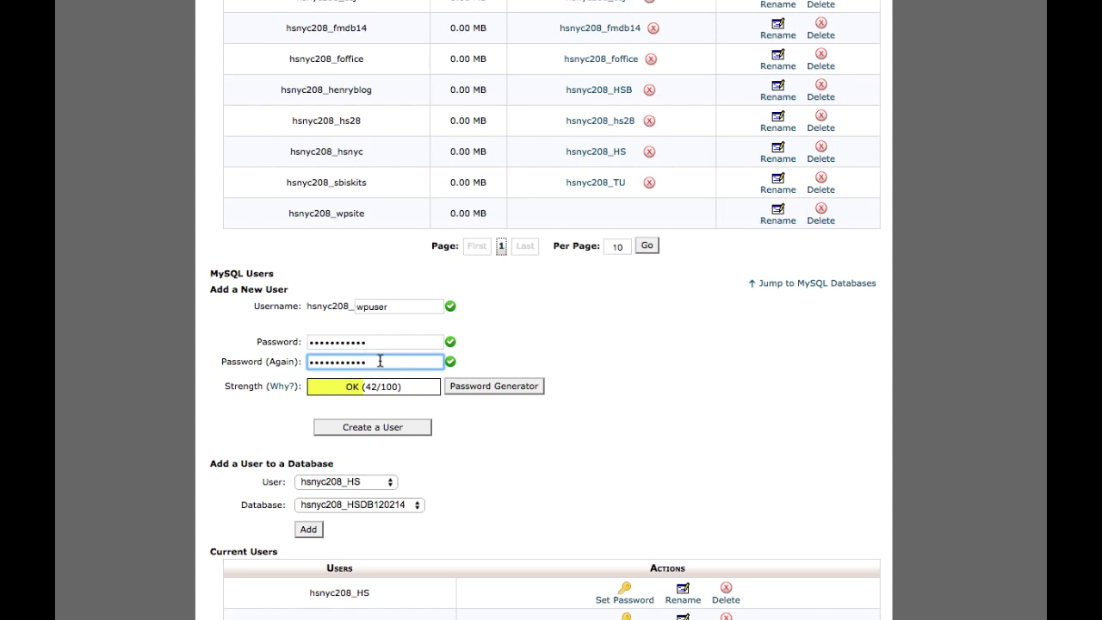
click(381, 343)
click(381, 363)
click(378, 429)
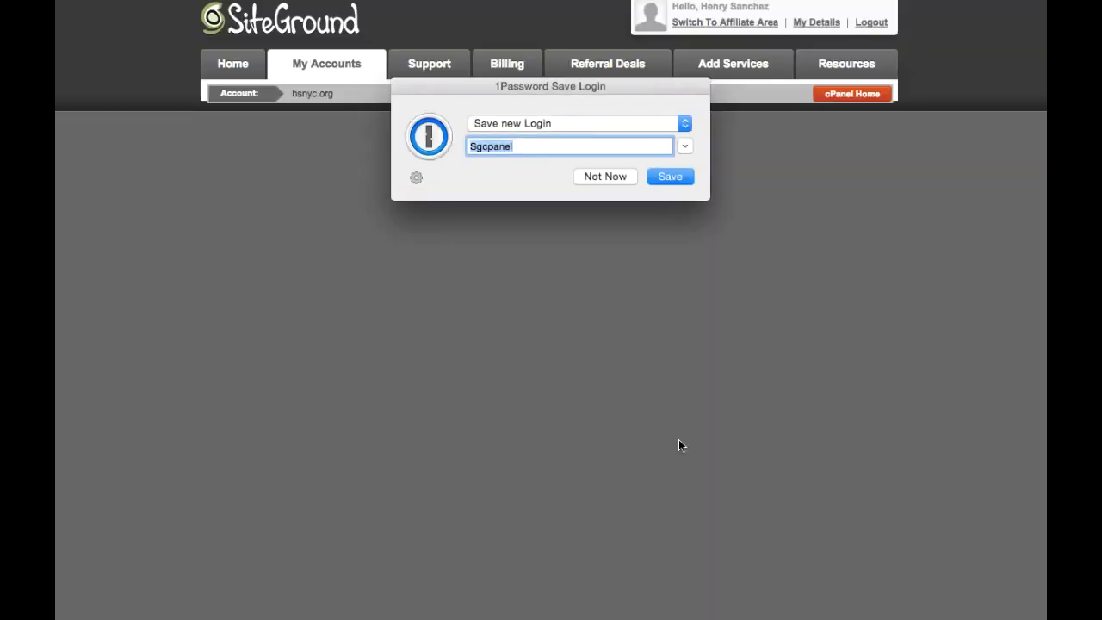
click(633, 176)
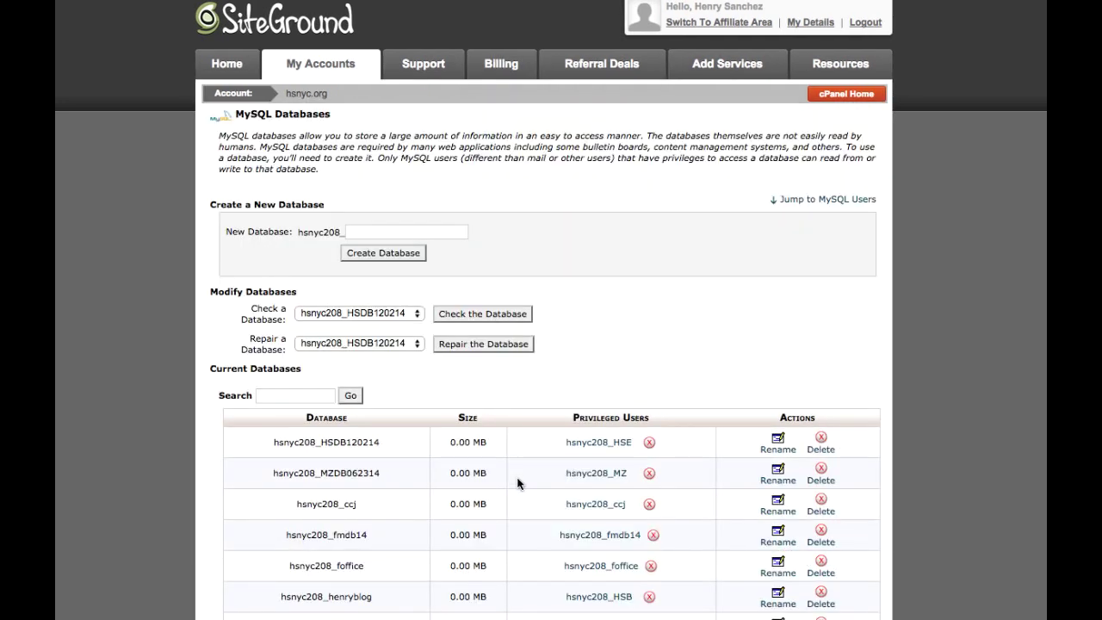
- Add user hsnyc208_wpuser to the hsnyc208_wpsite database
scroll(517, 483, down, 5)
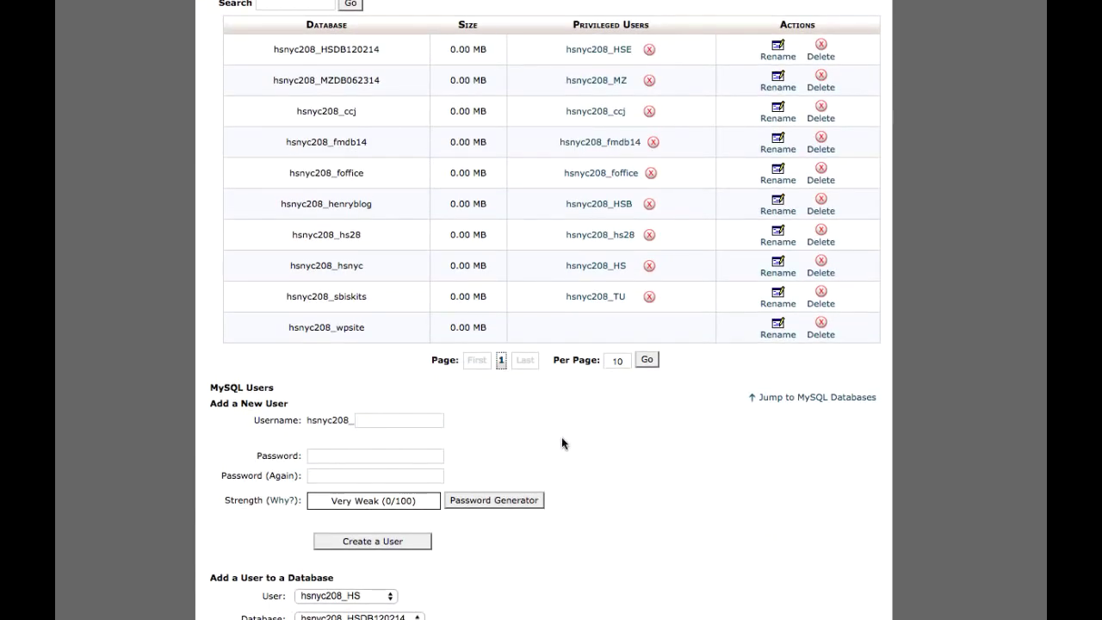
scroll(593, 443, down, 2)
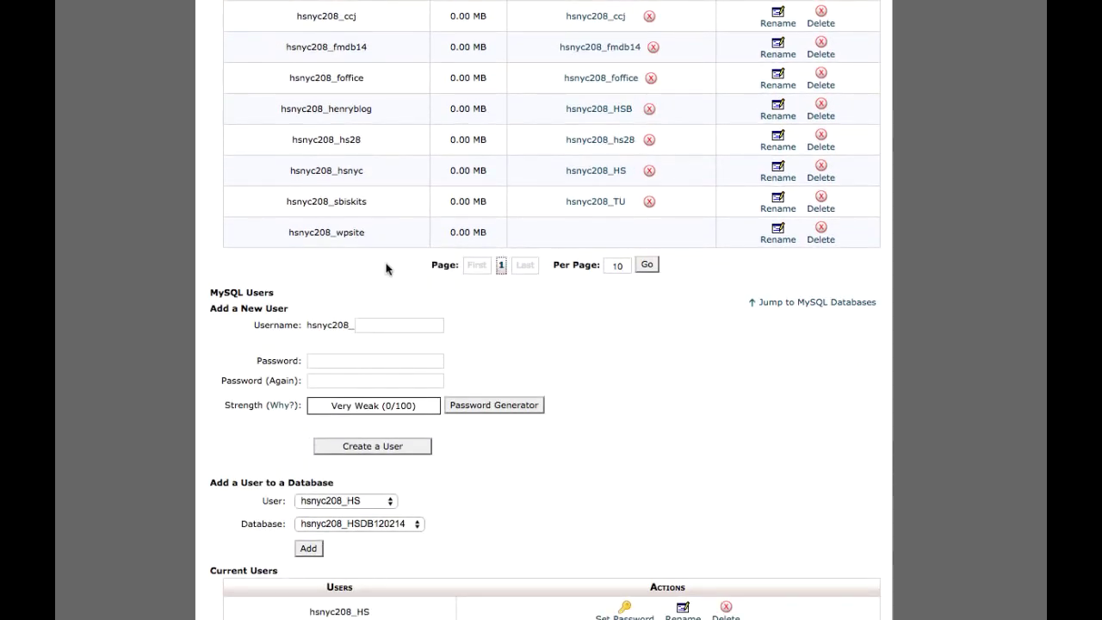
scroll(578, 473, down, 1)
scroll(578, 473, down, 3)
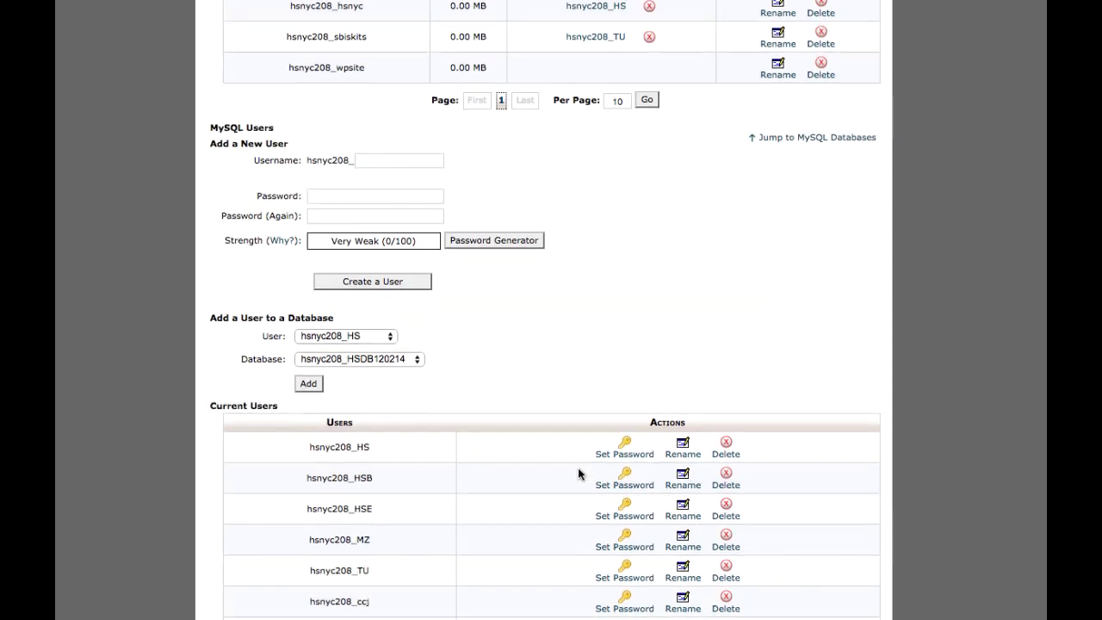
scroll(577, 467, down, 2)
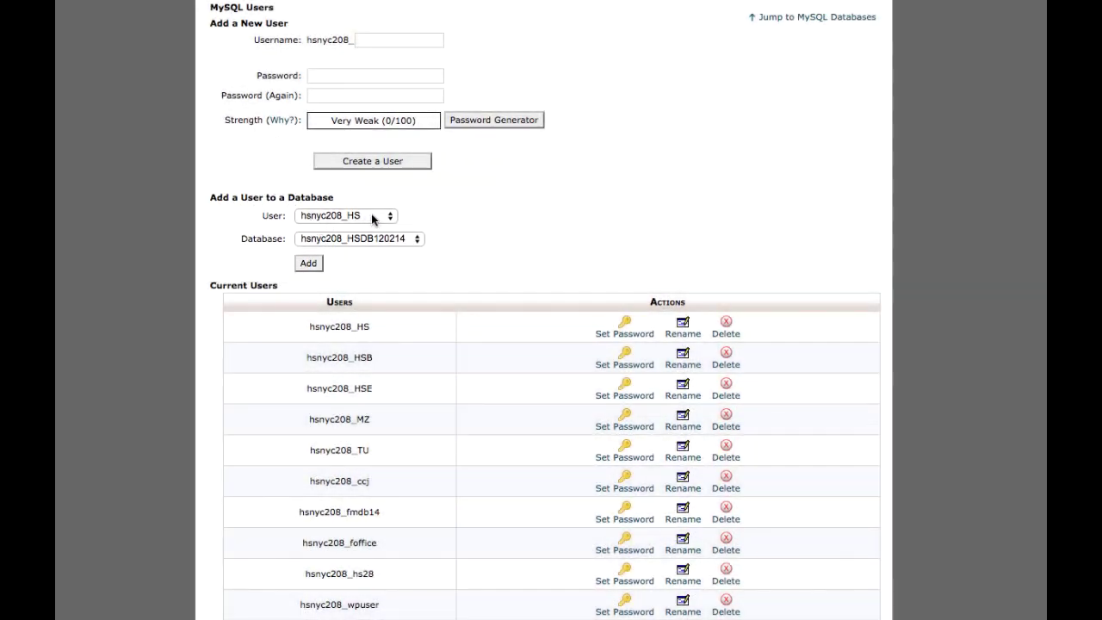
click(371, 213)
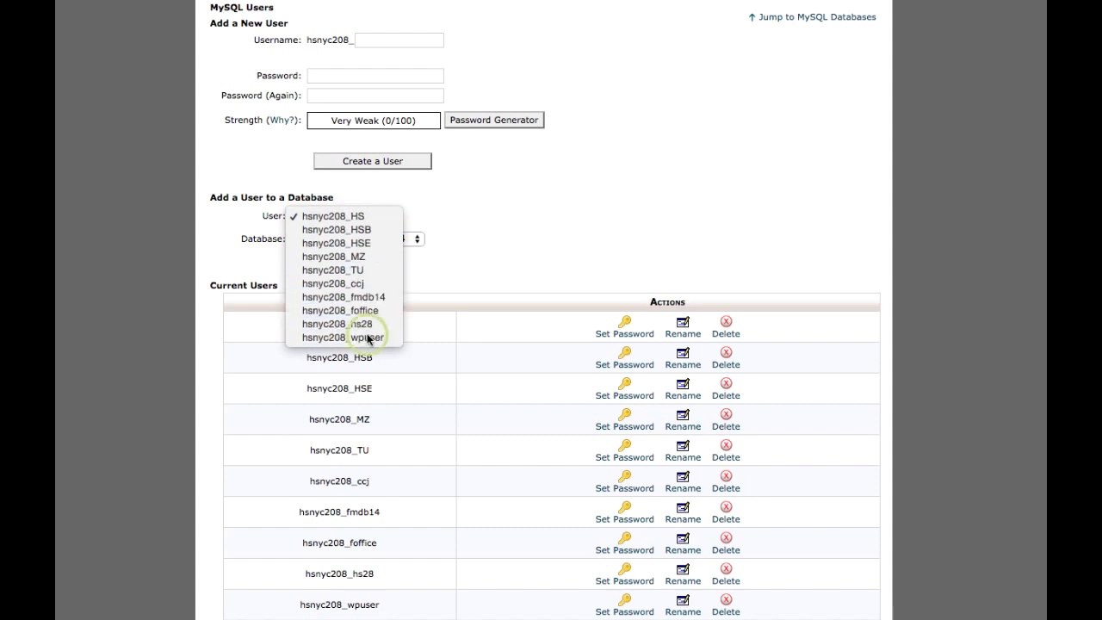
click(377, 336)
click(398, 244)
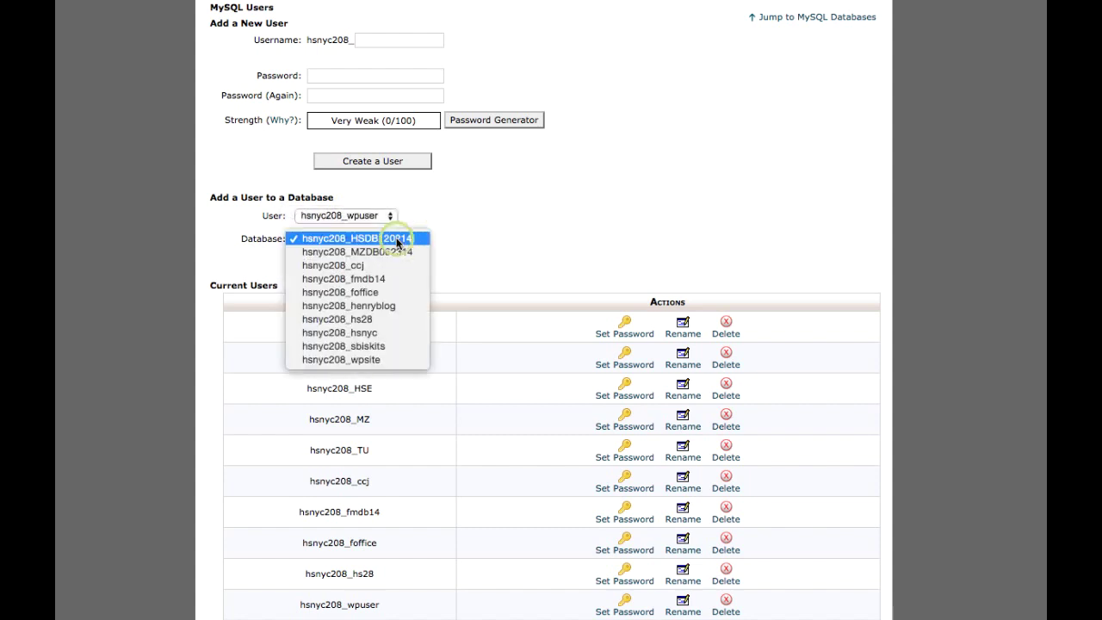
click(372, 359)
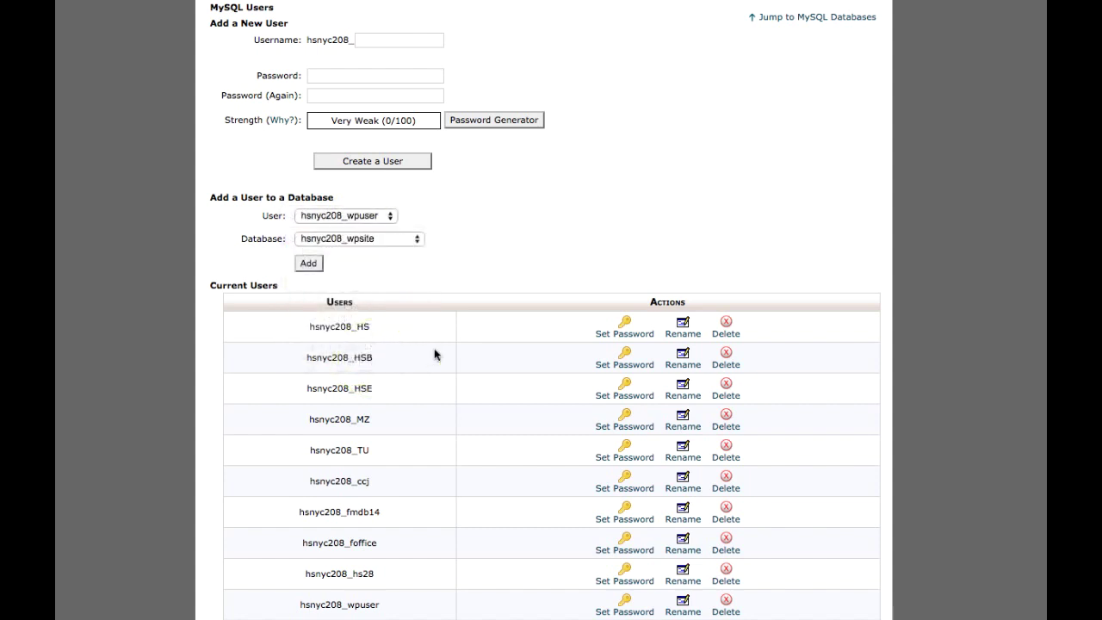
click(316, 267)
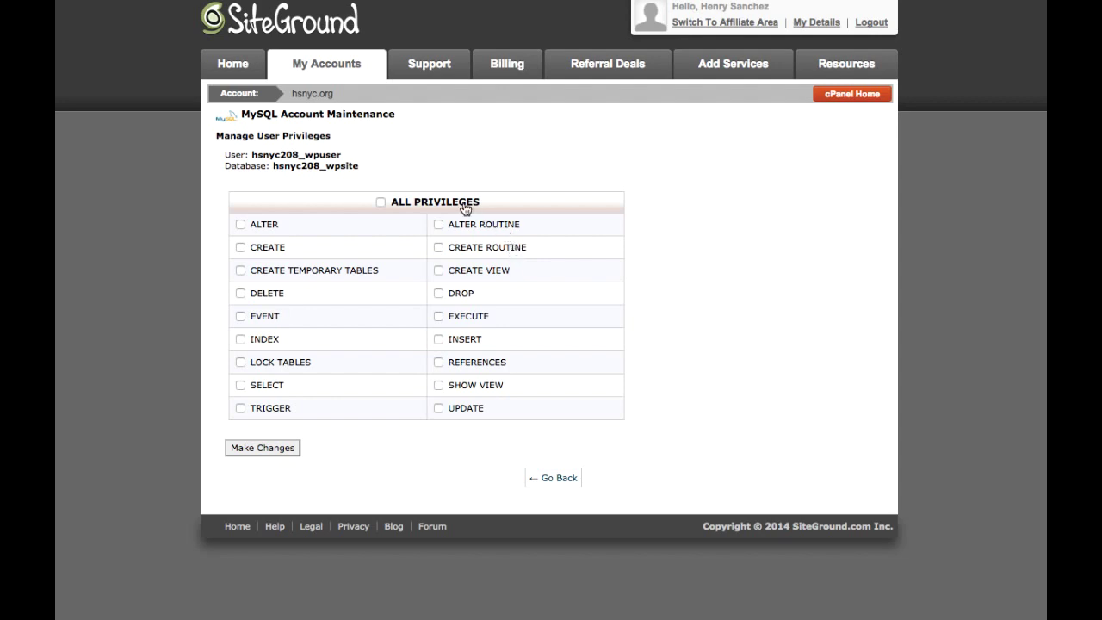
- Grant ALL PRIVILEGES, save the changes, and return to the MySQL Databases list
click(380, 203)
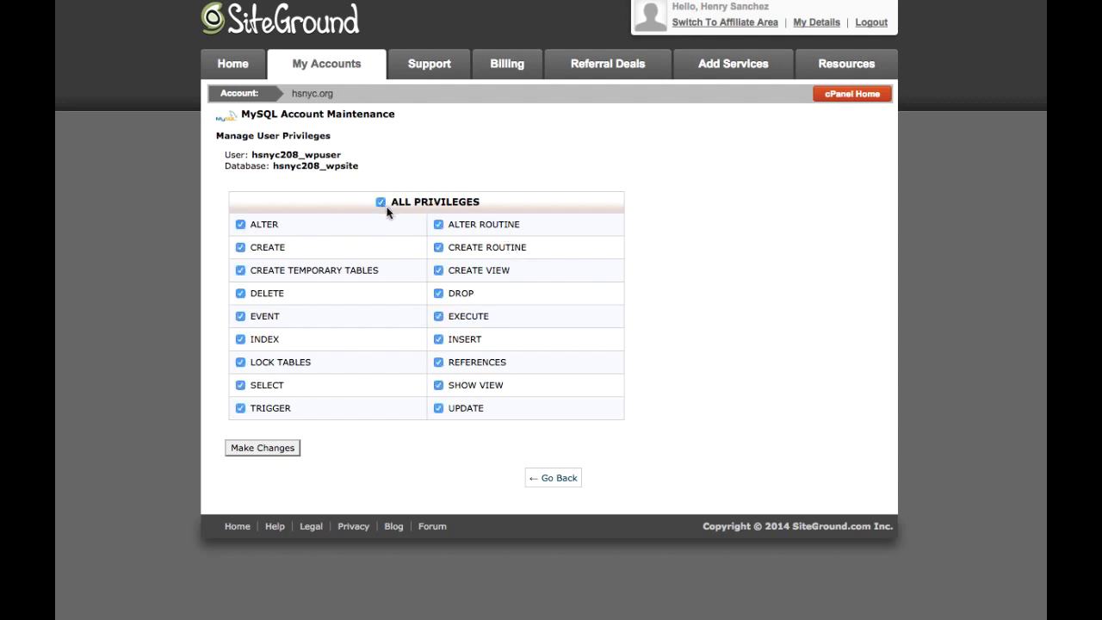
click(259, 449)
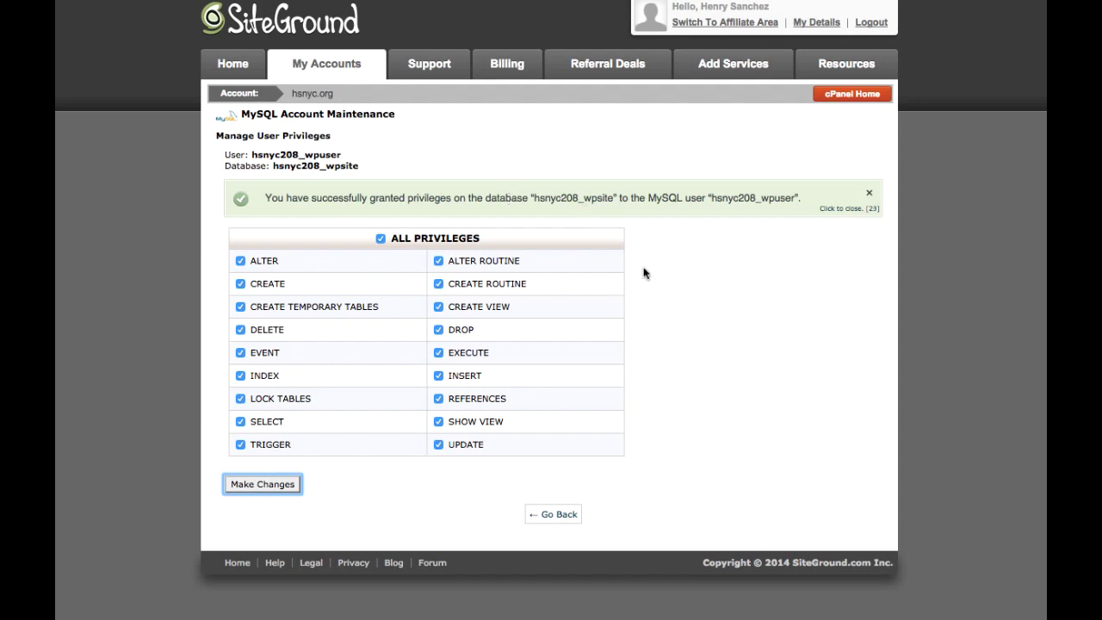
click(562, 516)
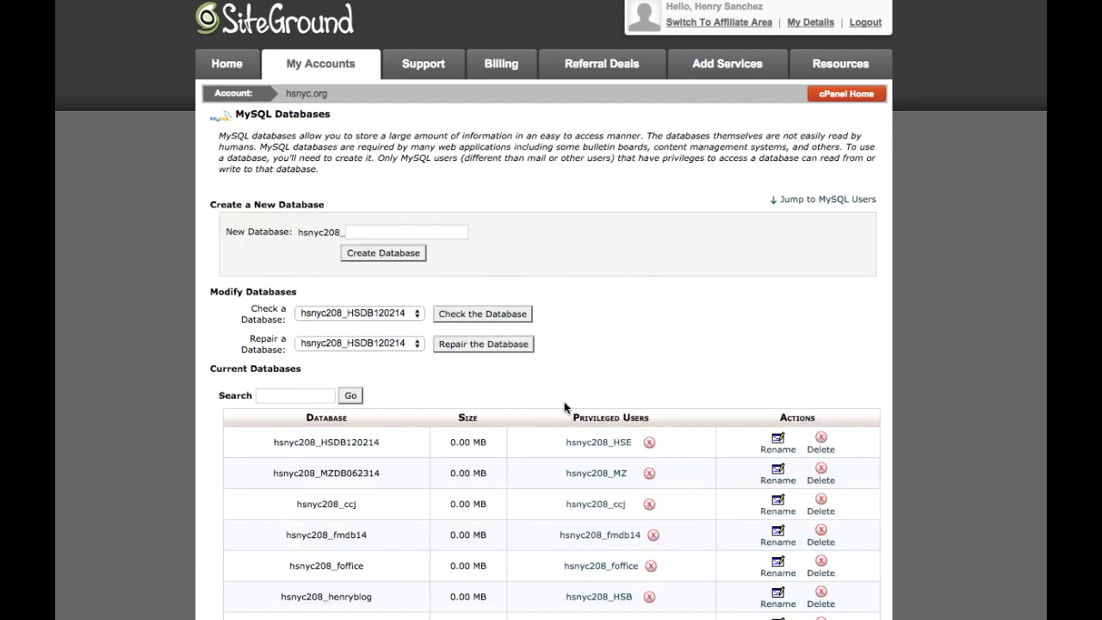
scroll(568, 397, down, 1)
scroll(570, 396, down, 3)
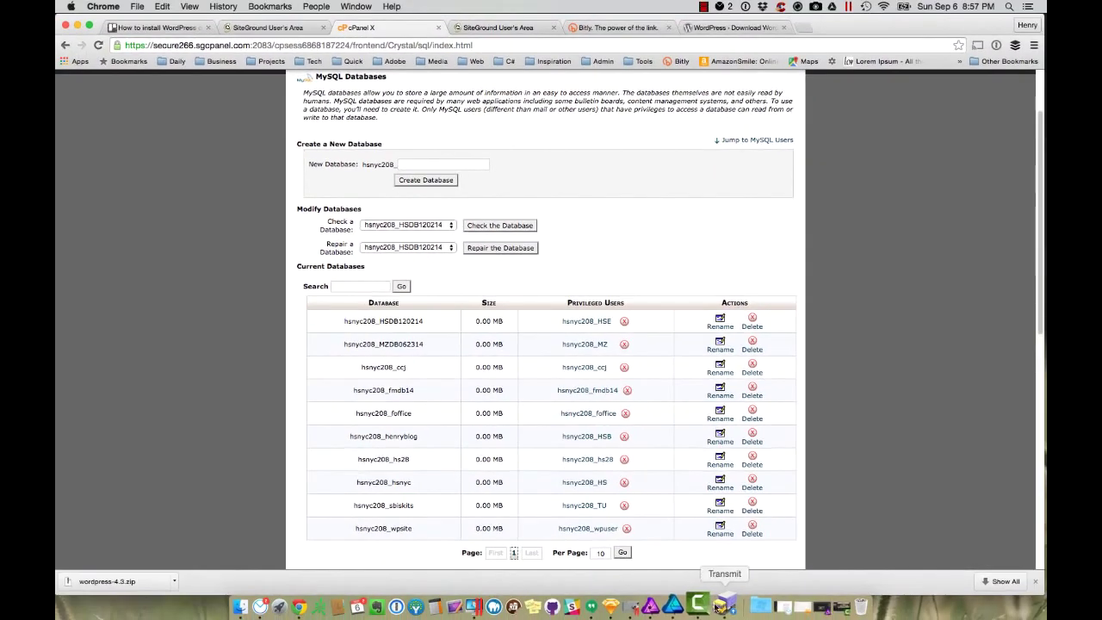
- Check the wpsite folder in Transmit, then return to the WordPress download page in Chrome
click(719, 606)
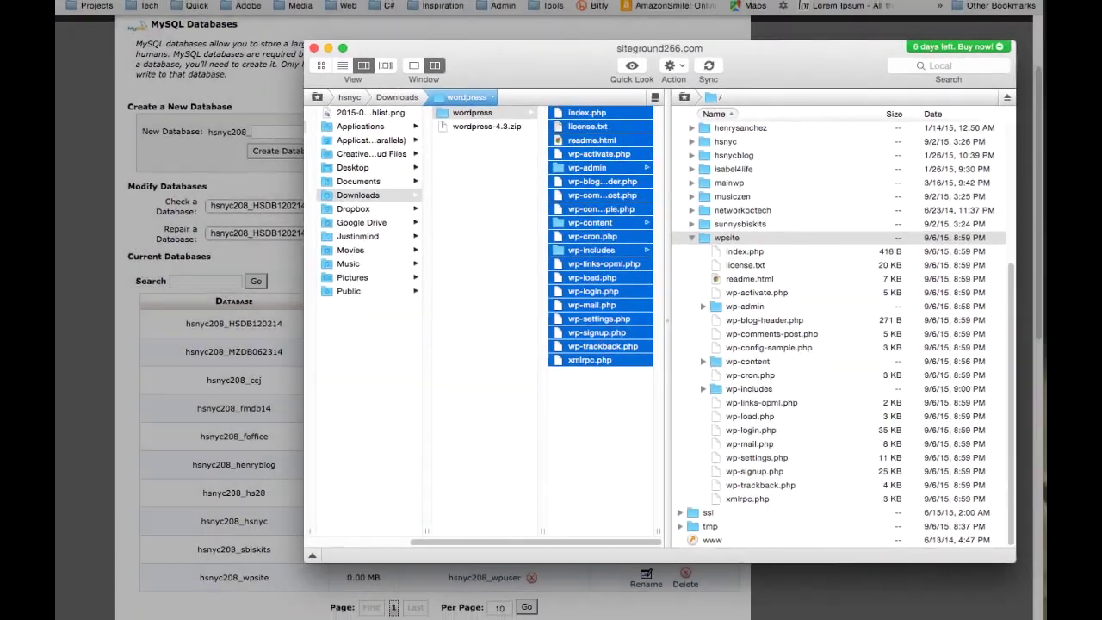
click(731, 28)
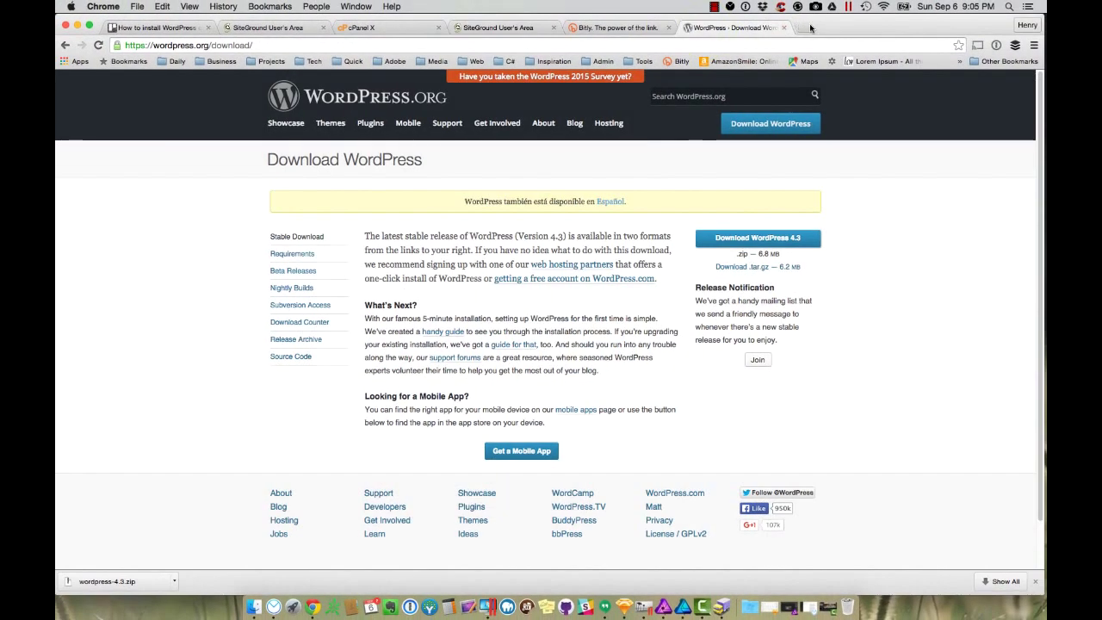
- Open a new tab and paste in the address wpsite.hsnyc.co
click(800, 26)
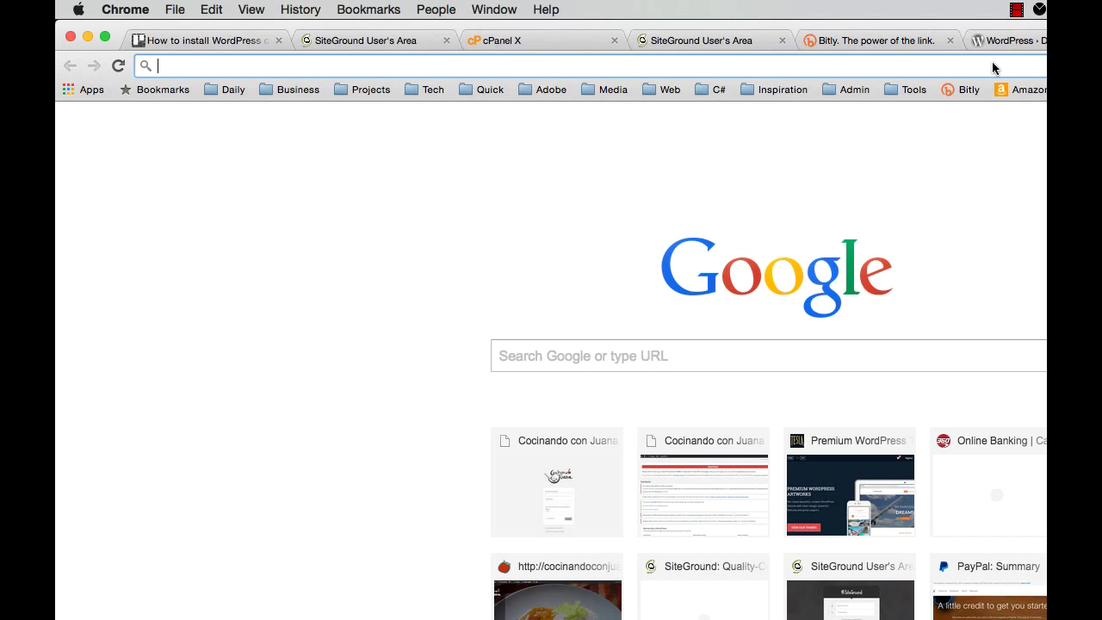
text(wpsite.hsnyc.co)
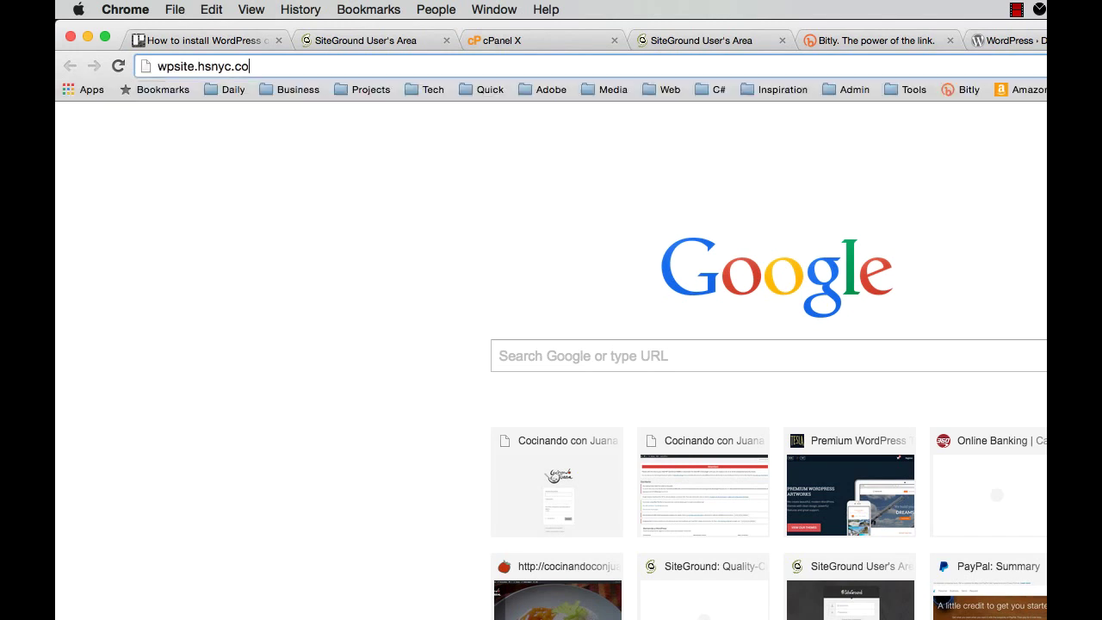
key(Return)
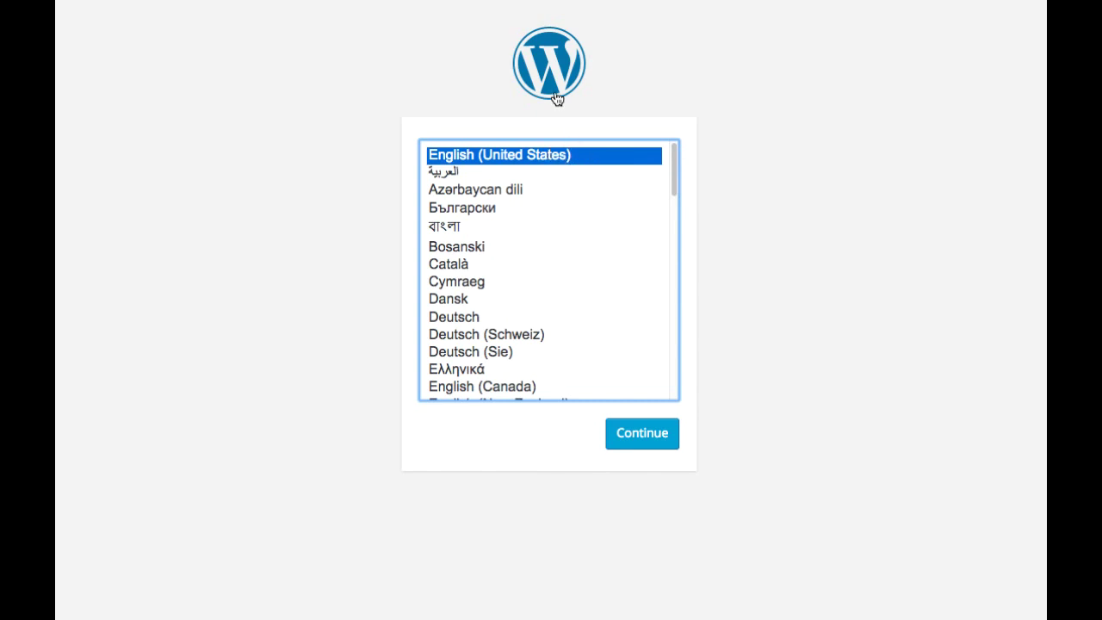
- Continue in English and enter the database name and database user name
click(649, 441)
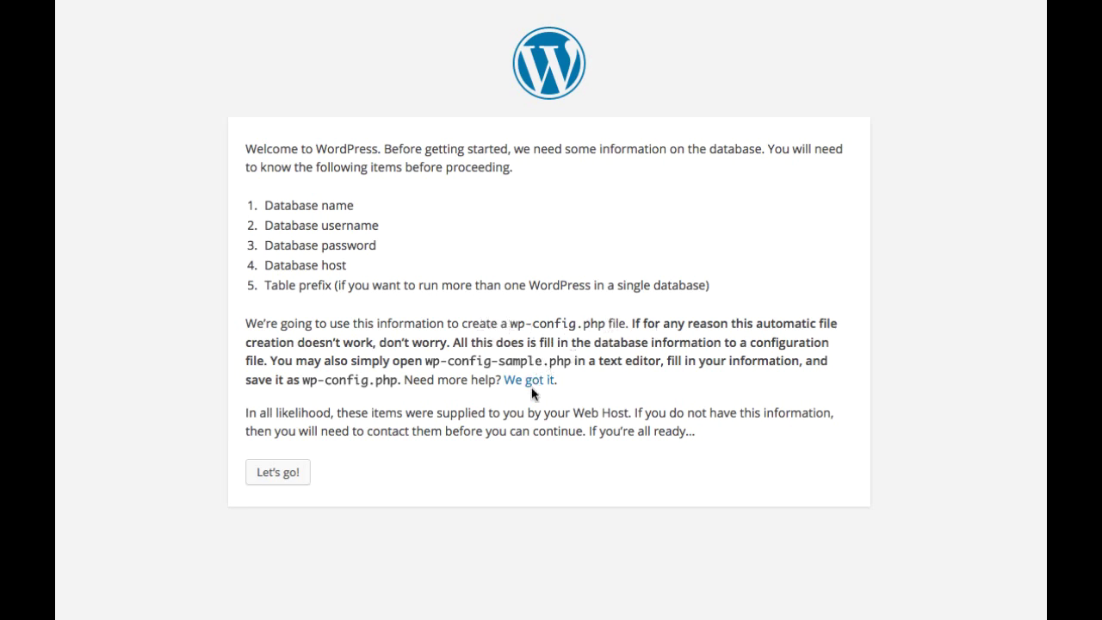
click(278, 470)
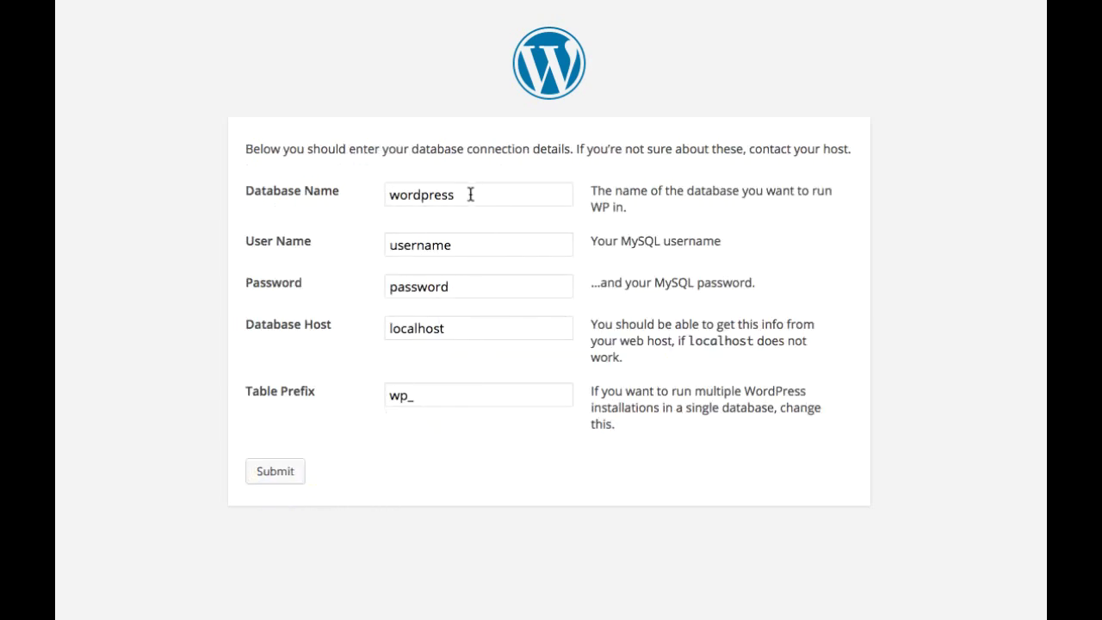
drag(477, 194, 354, 192)
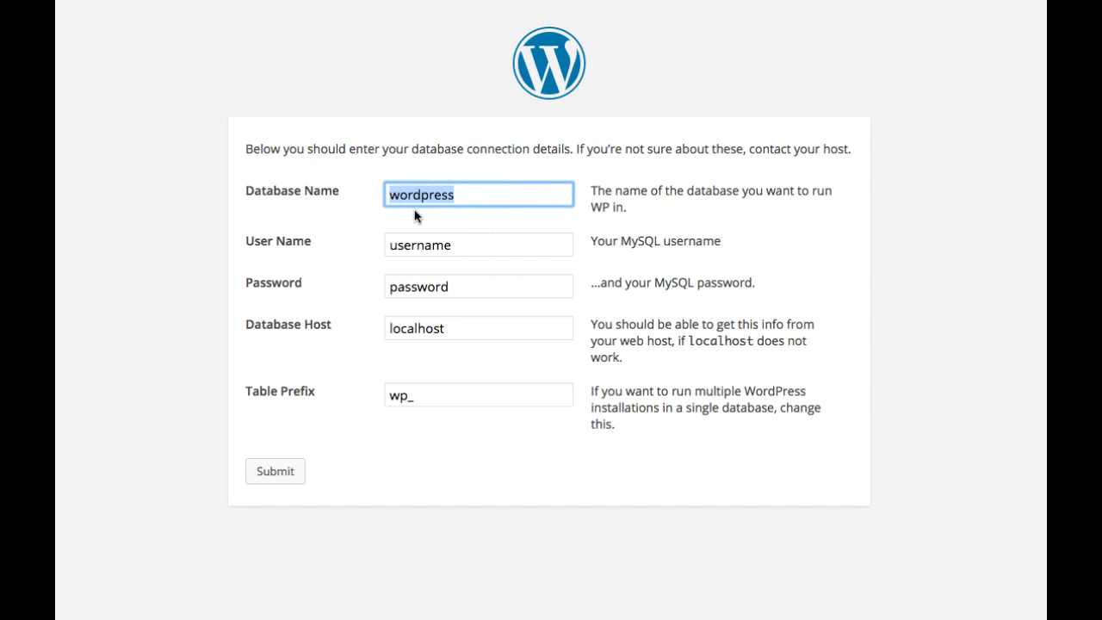
text(hsnyc208_wpsite)
key(Tab)
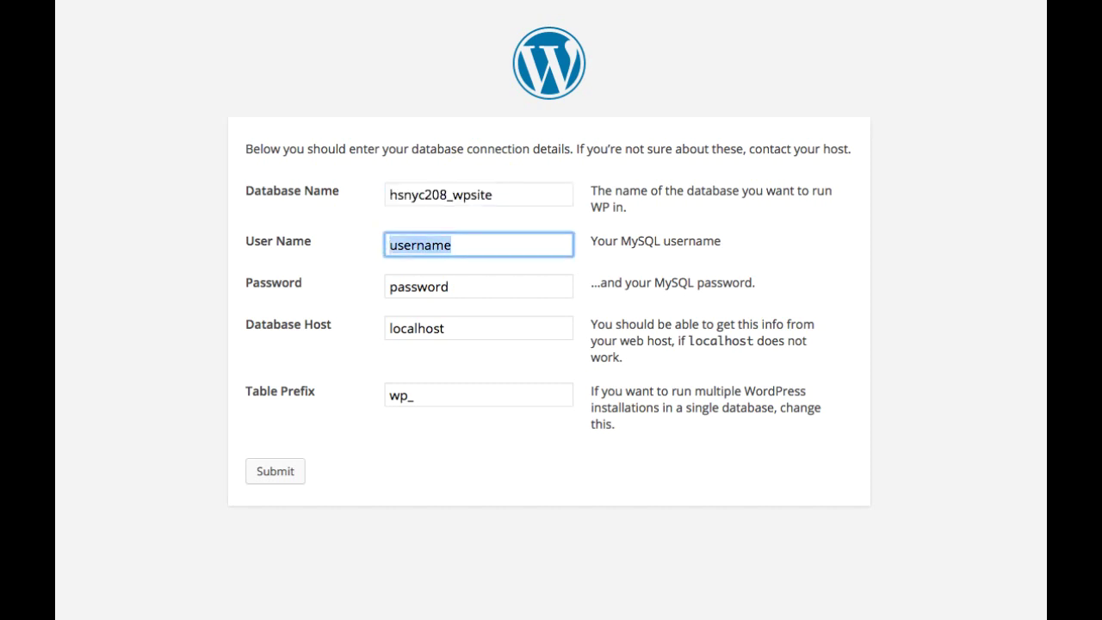
key(super+v)
key(Tab)
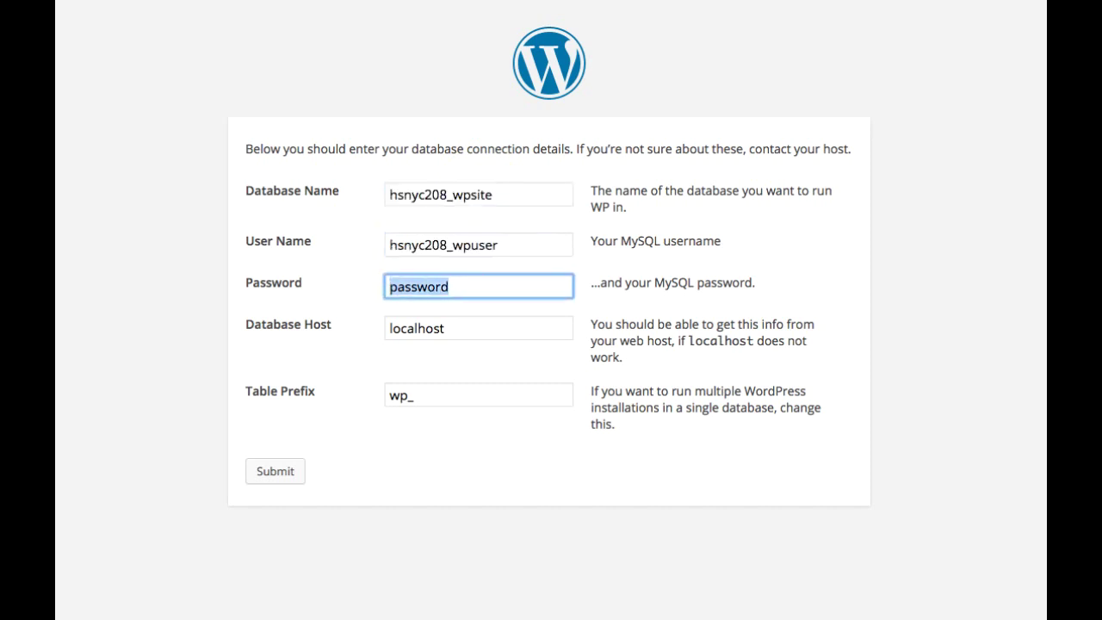
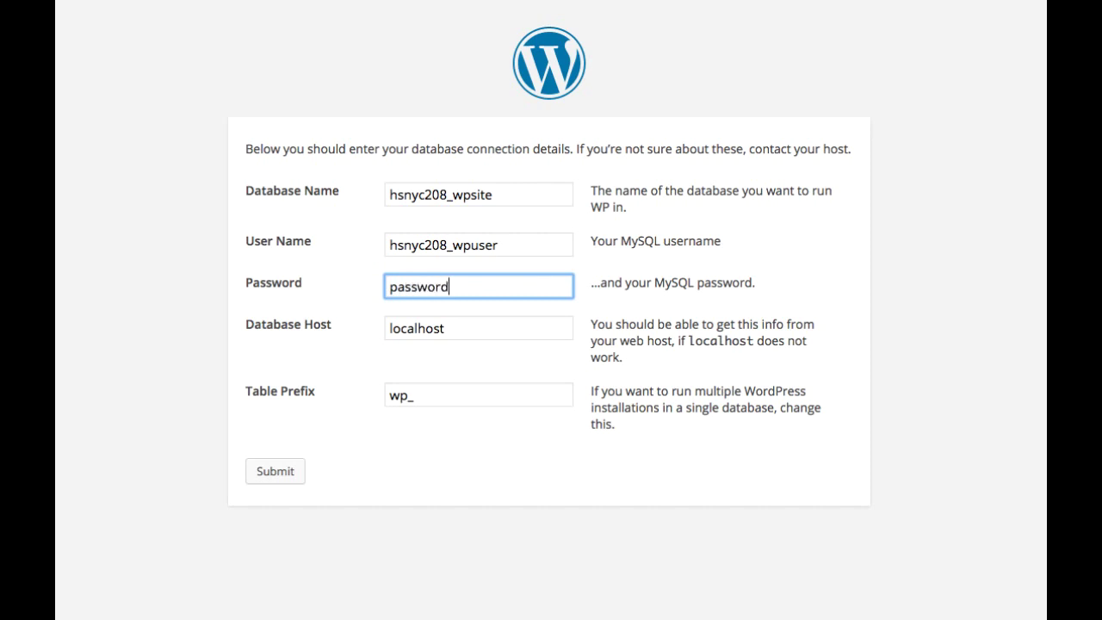
- Enter the database password, keep host localhost, change the table prefix to wps_, and submit
key(Tab)
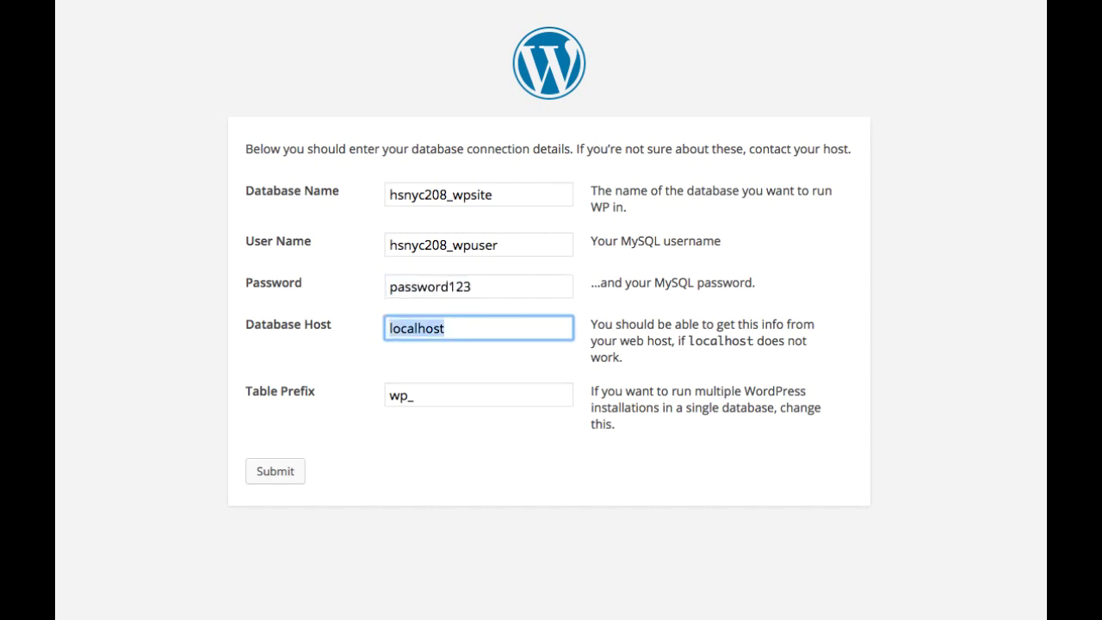
key(Tab)
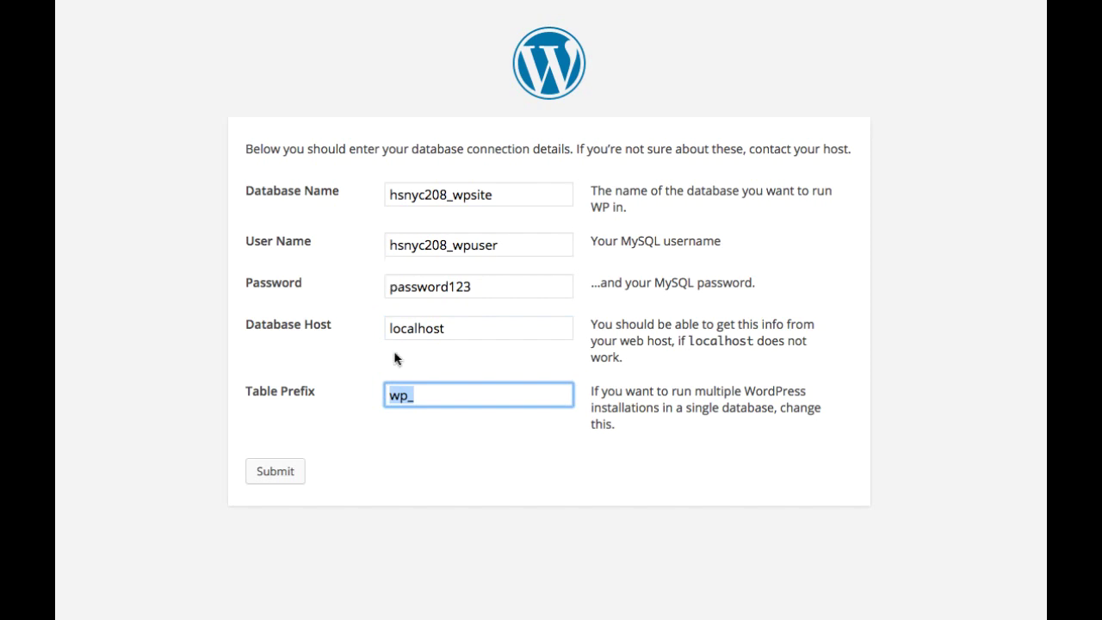
click(413, 395)
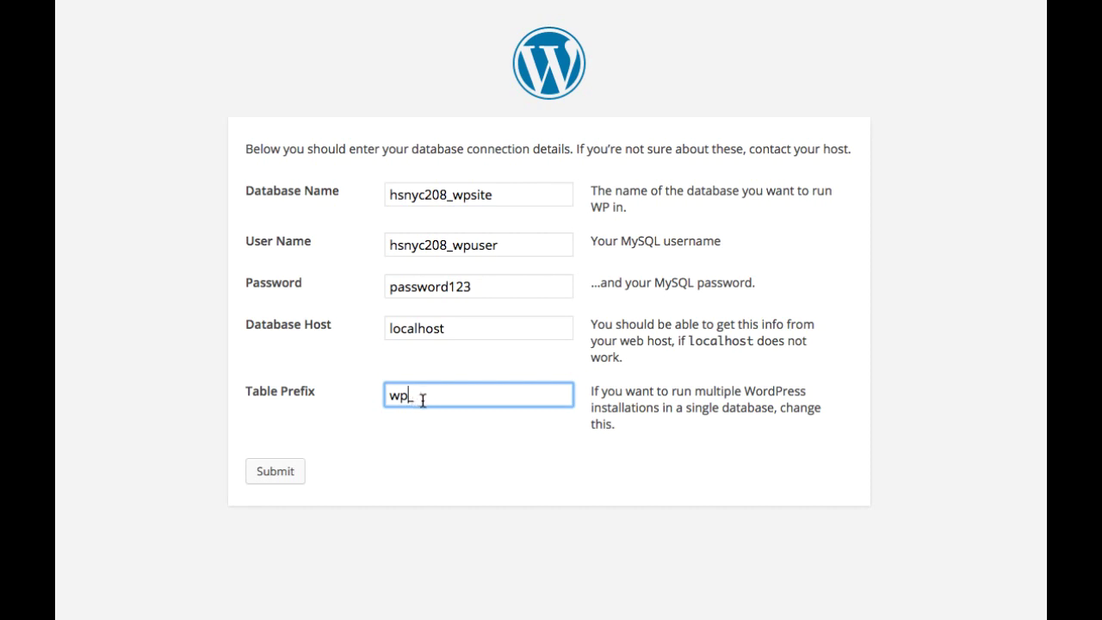
click(408, 396)
text(s)
click(432, 393)
click(285, 477)
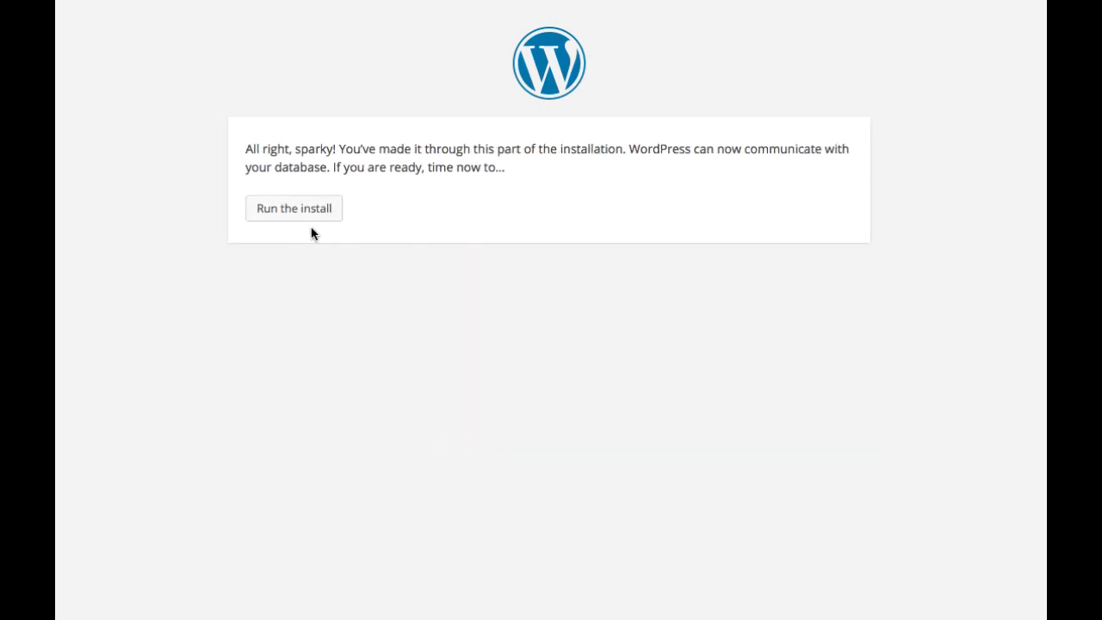
- Set site title WPSite and a weak admin password, confirming use of the weak password
click(293, 208)
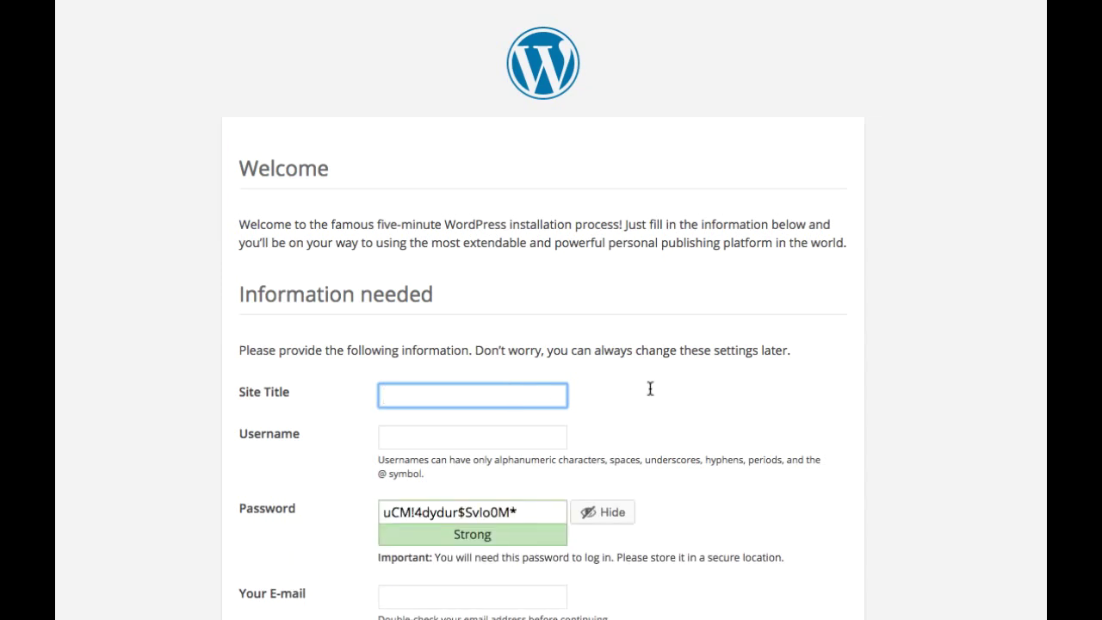
click(442, 396)
text(WPSite)
key(Tab)
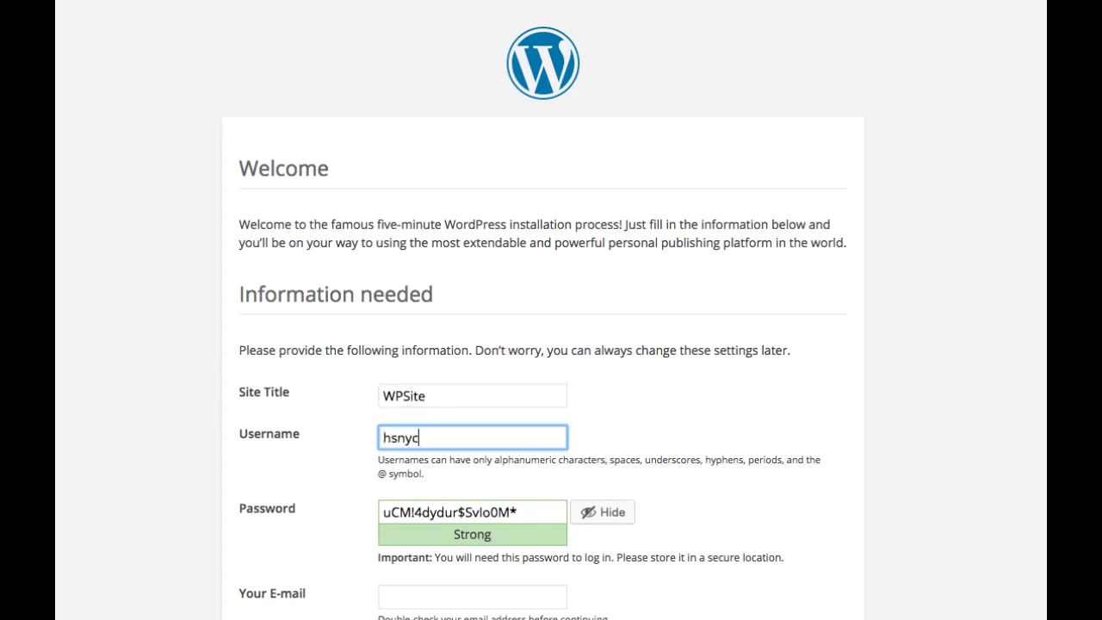
key(Tab)
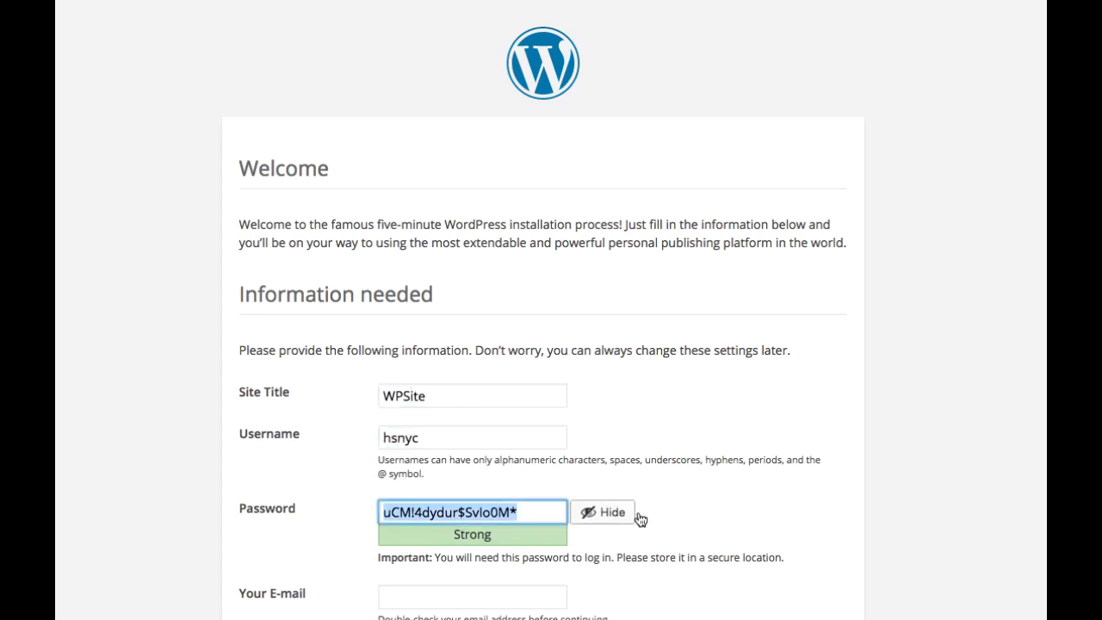
click(600, 514)
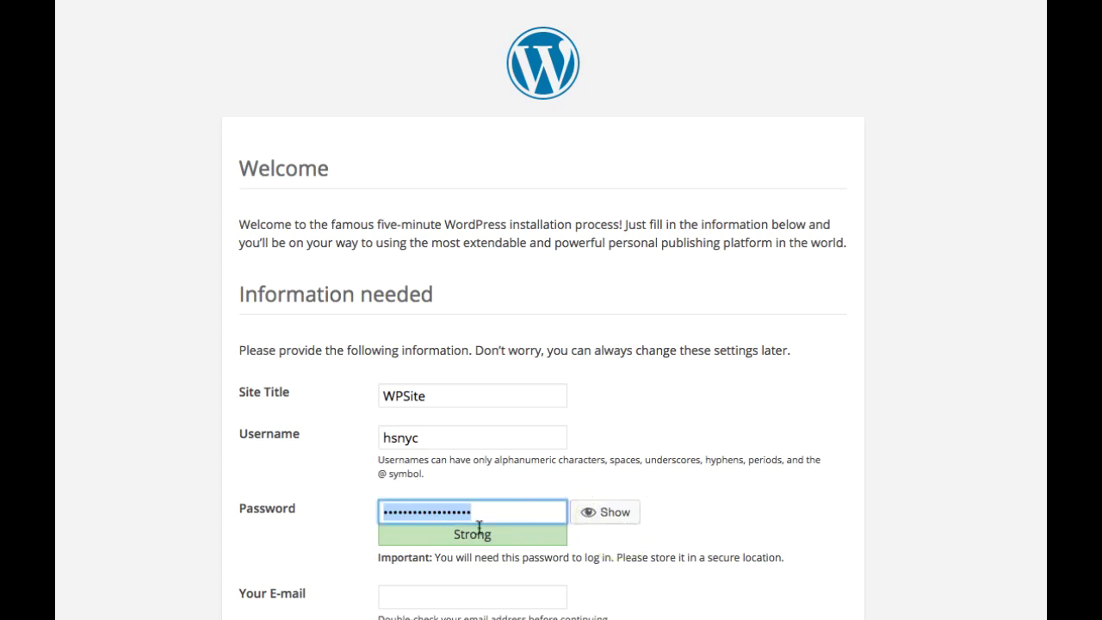
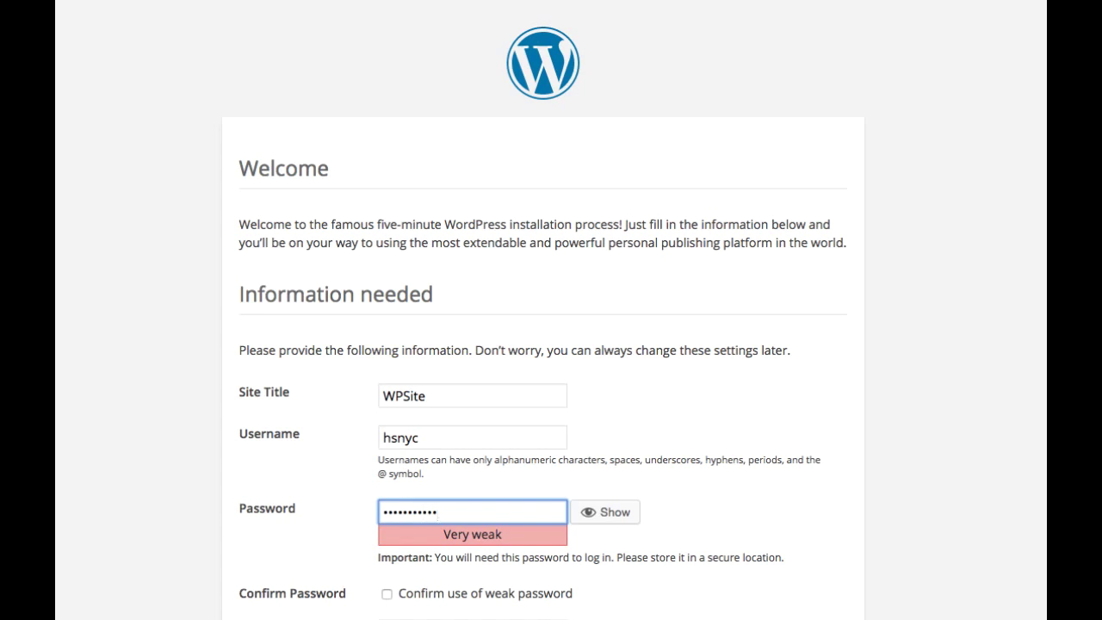
key(Tab)
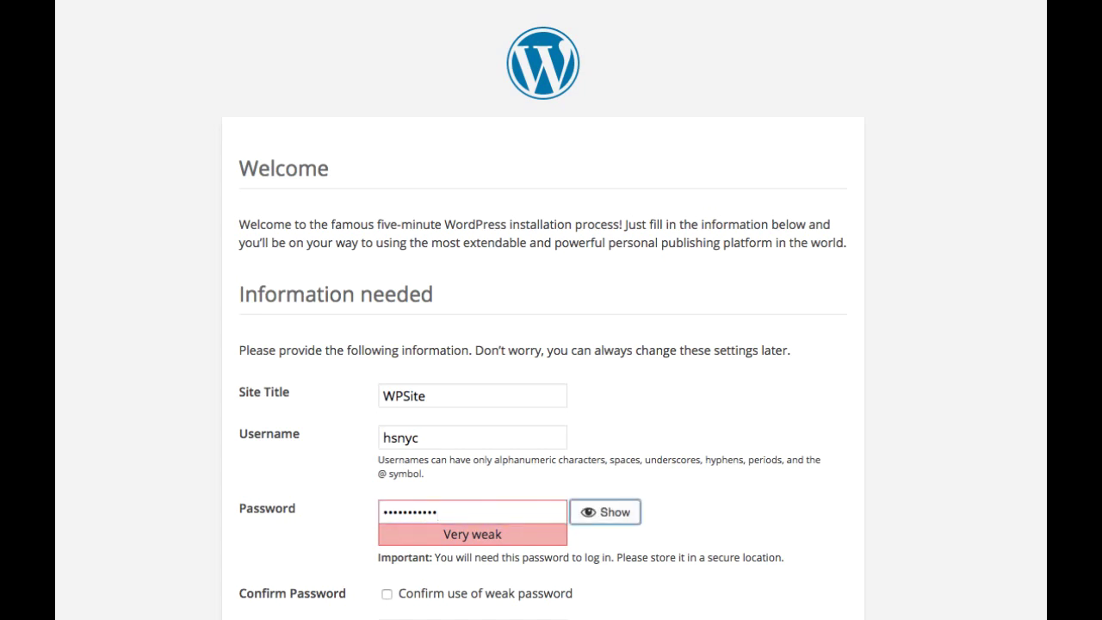
click(386, 593)
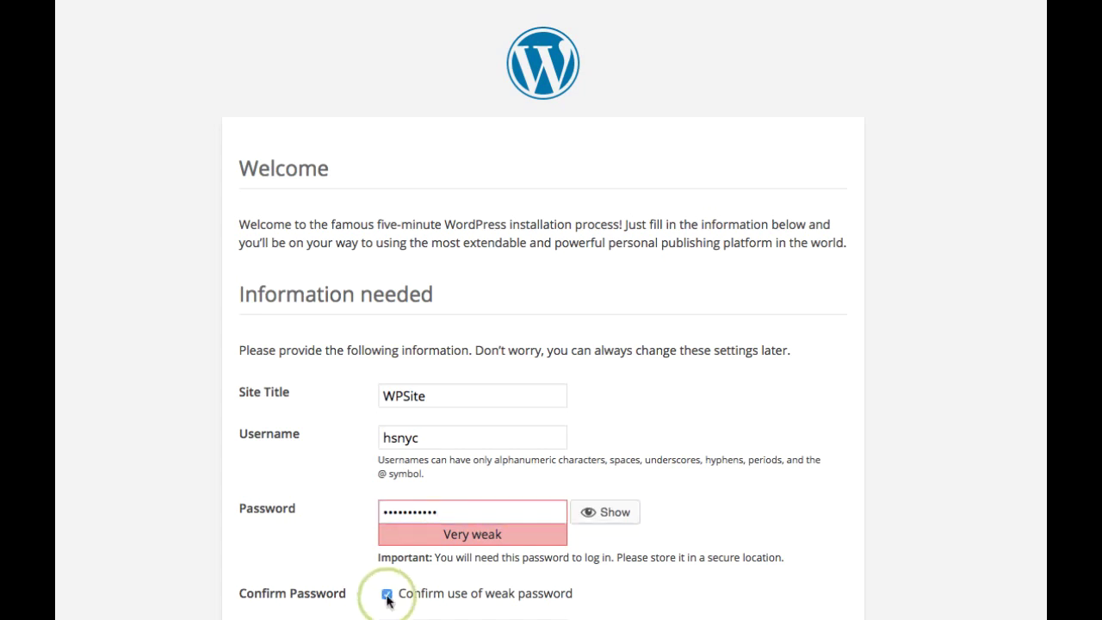
- Enter the admin e-mail, turn off search engine indexing, and install WordPress
scroll(654, 582, down, 1)
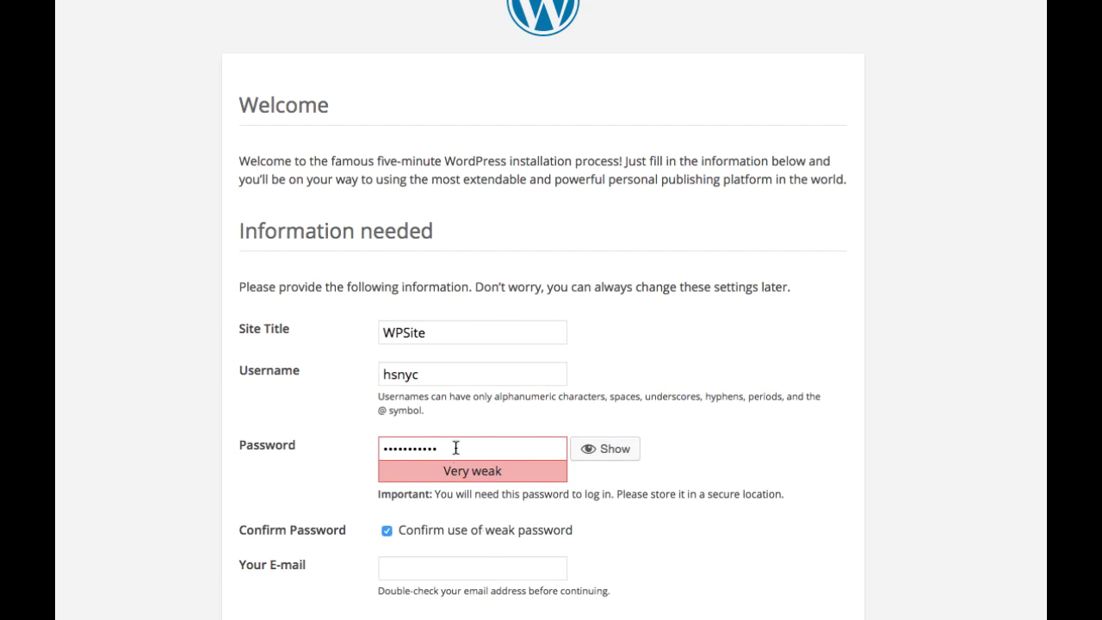
click(449, 571)
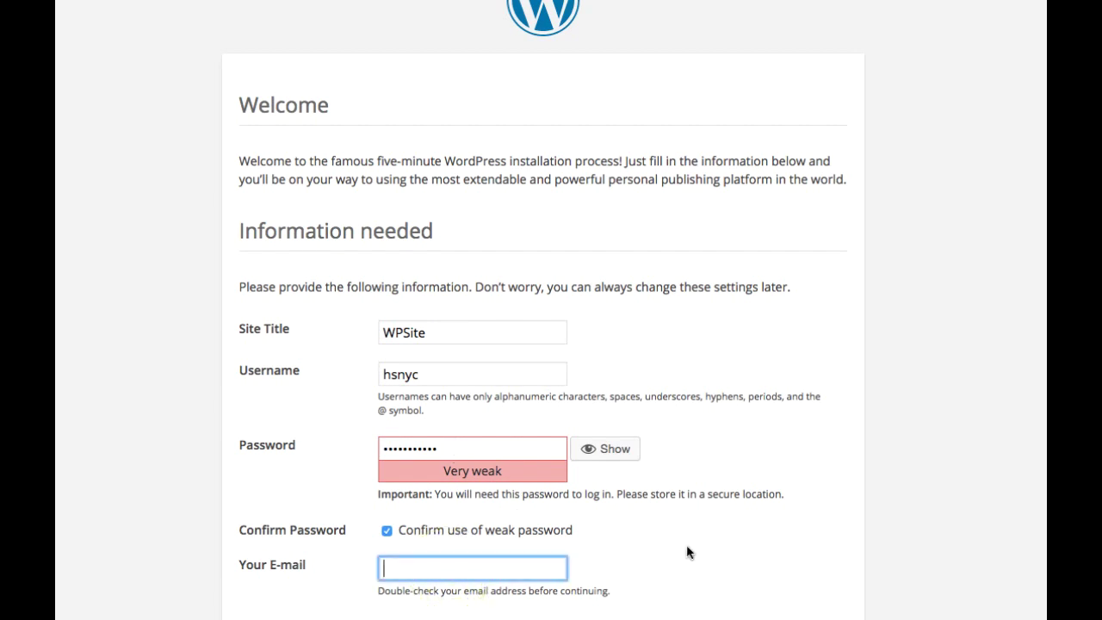
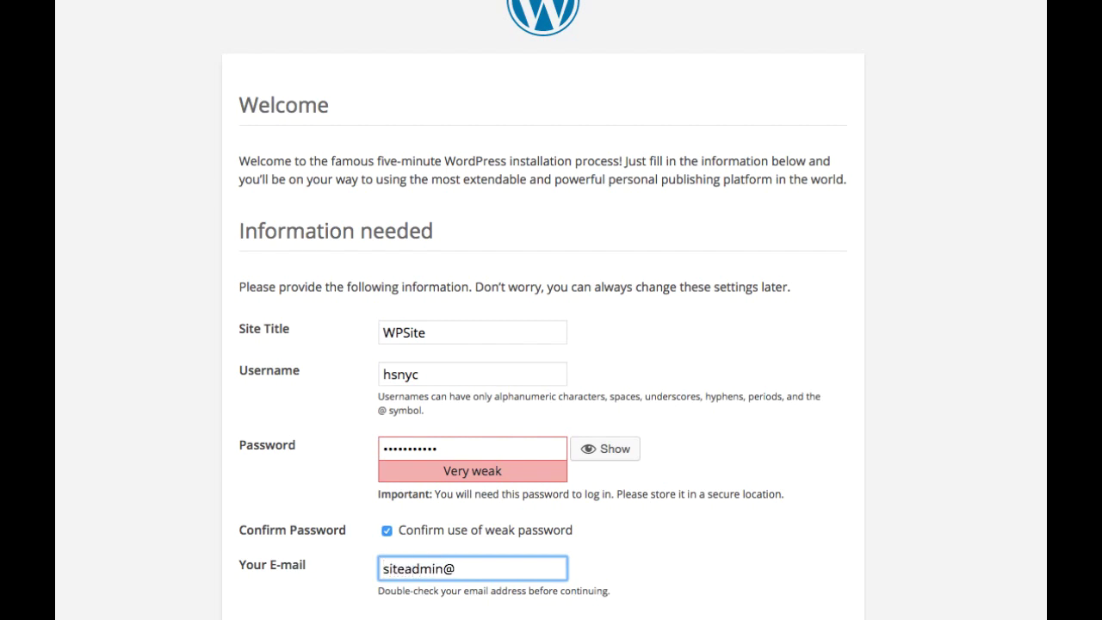
scroll(705, 553, down, 3)
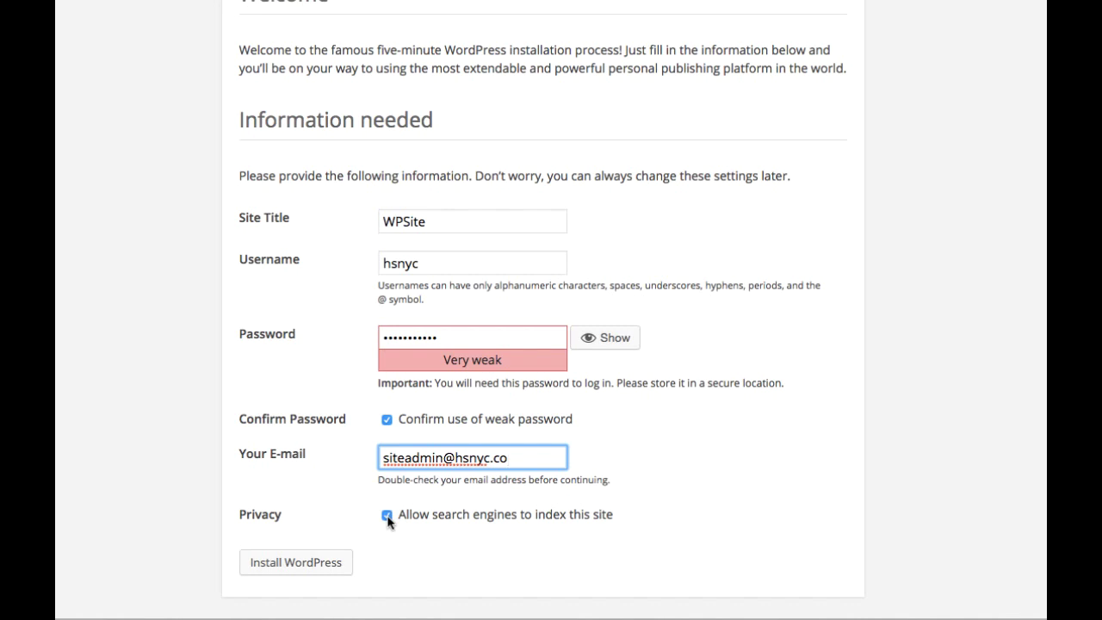
click(386, 516)
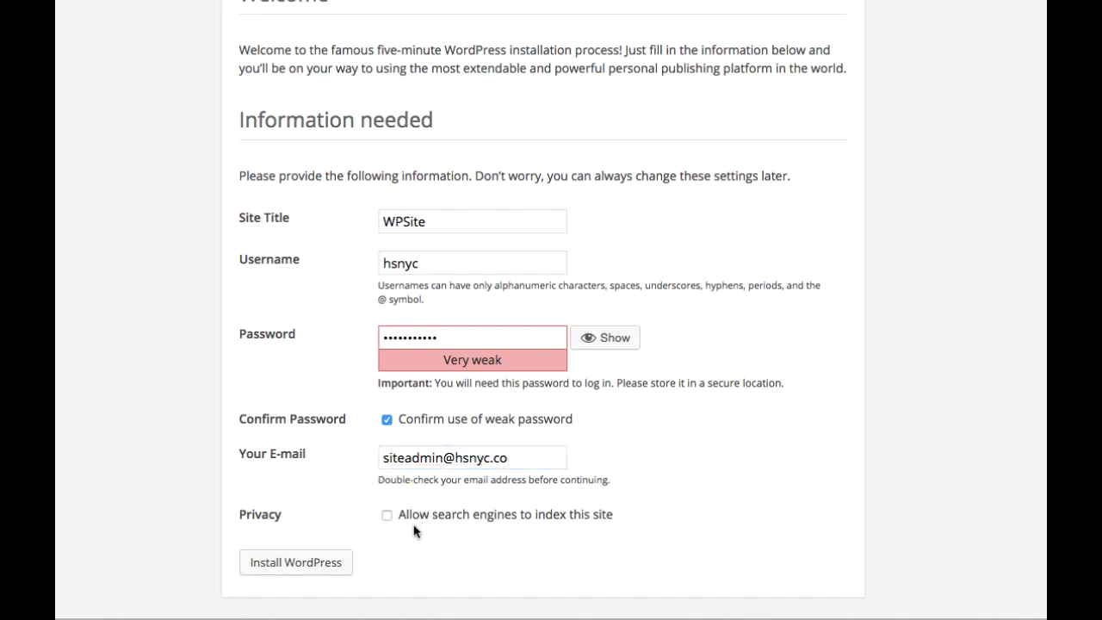
click(301, 563)
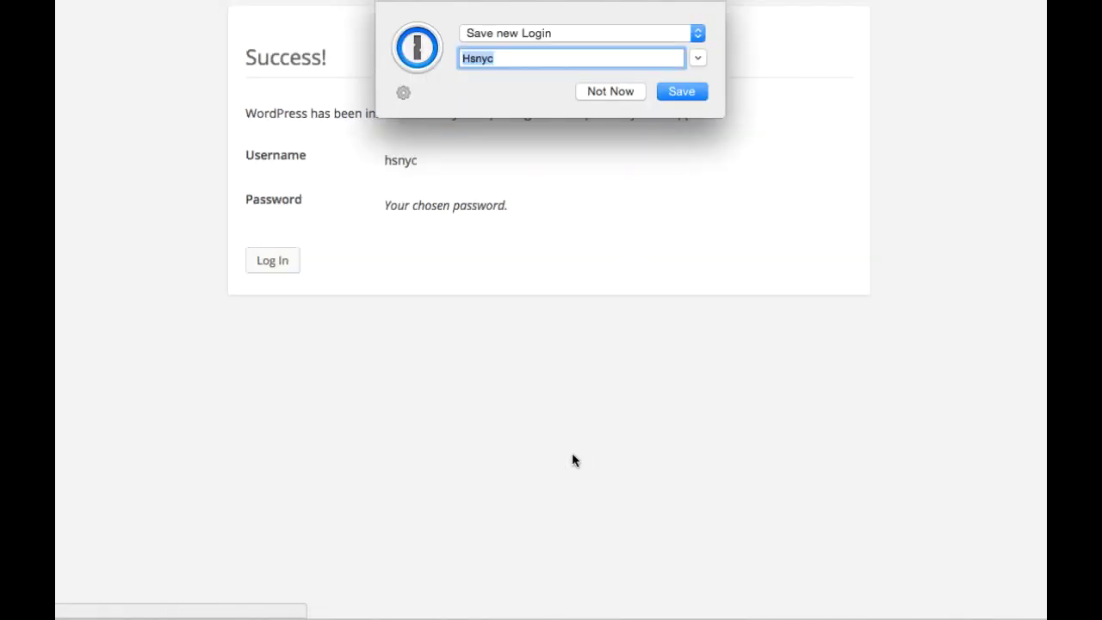
- Log in with the admin username and password, dismissing both 1Password save prompts
click(612, 197)
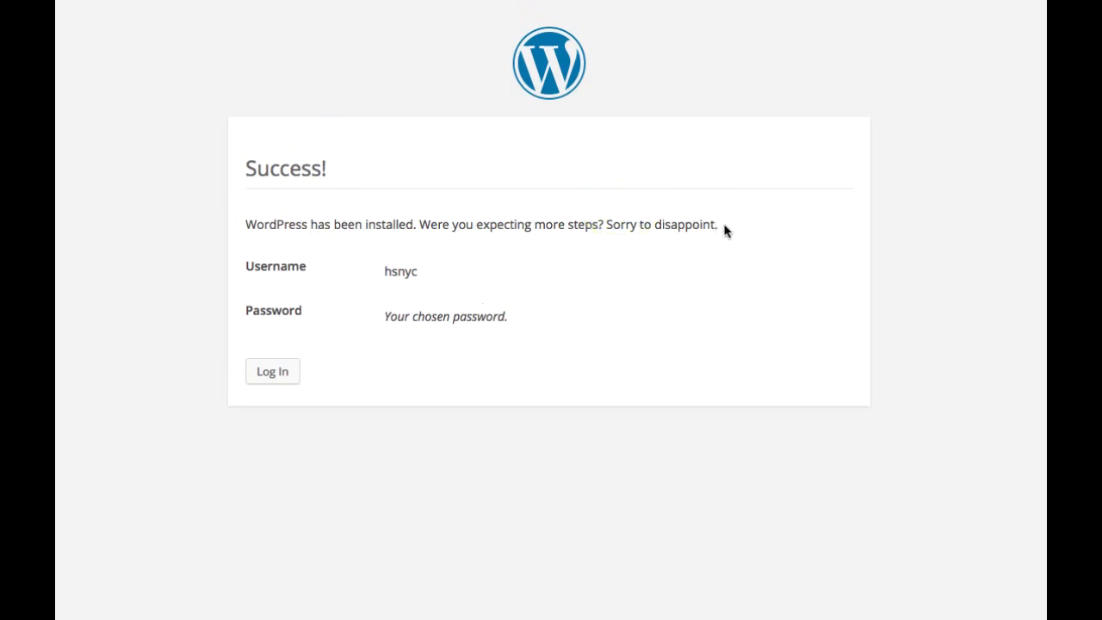
drag(247, 224, 418, 223)
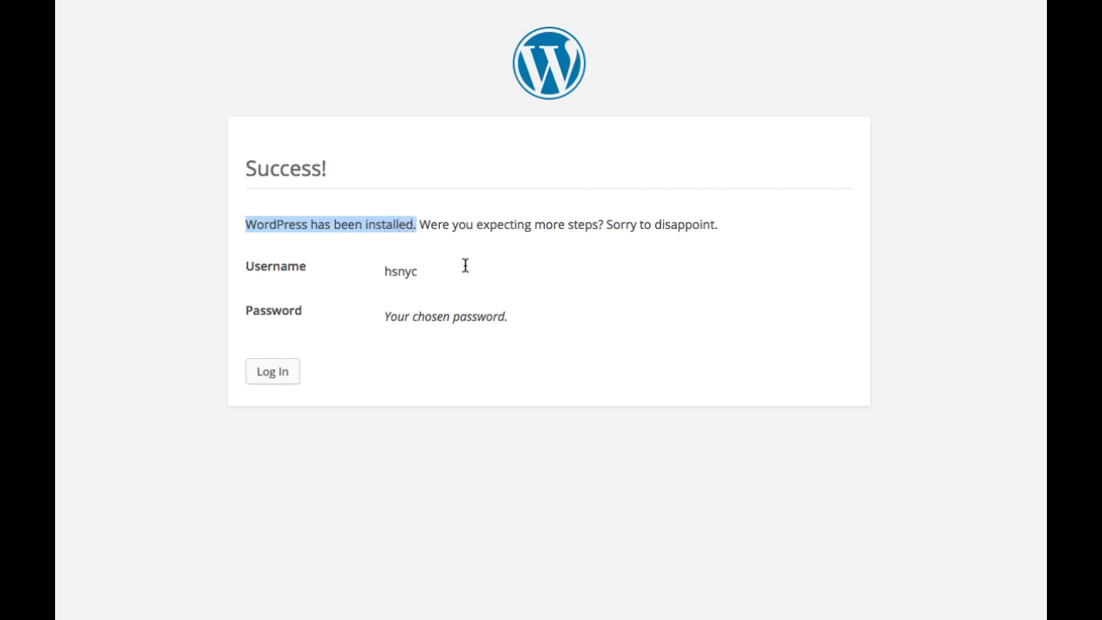
click(286, 372)
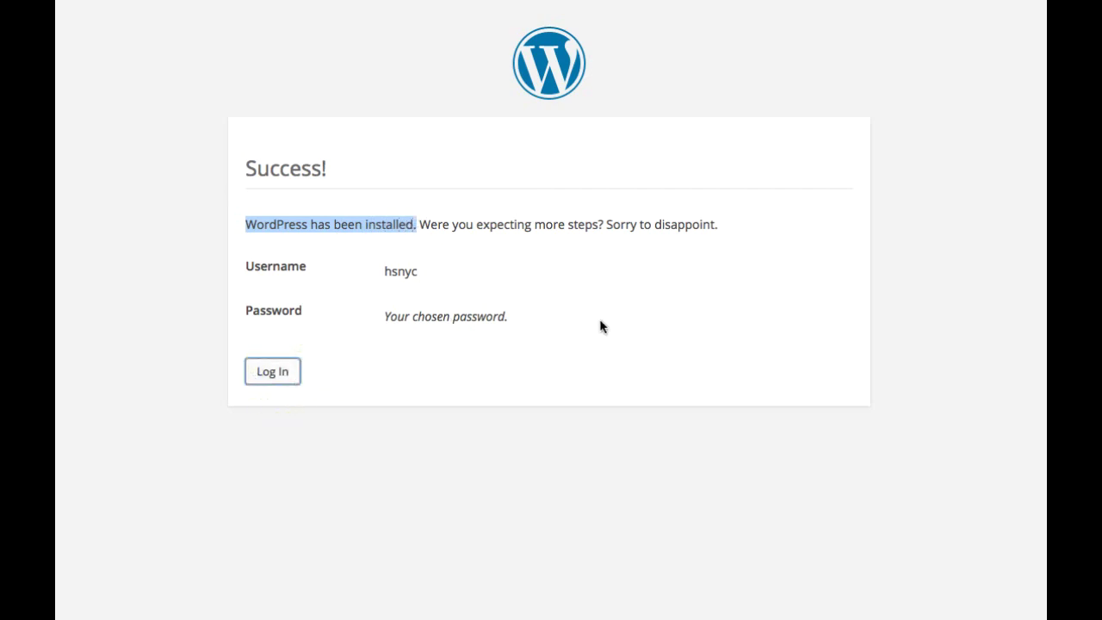
click(548, 271)
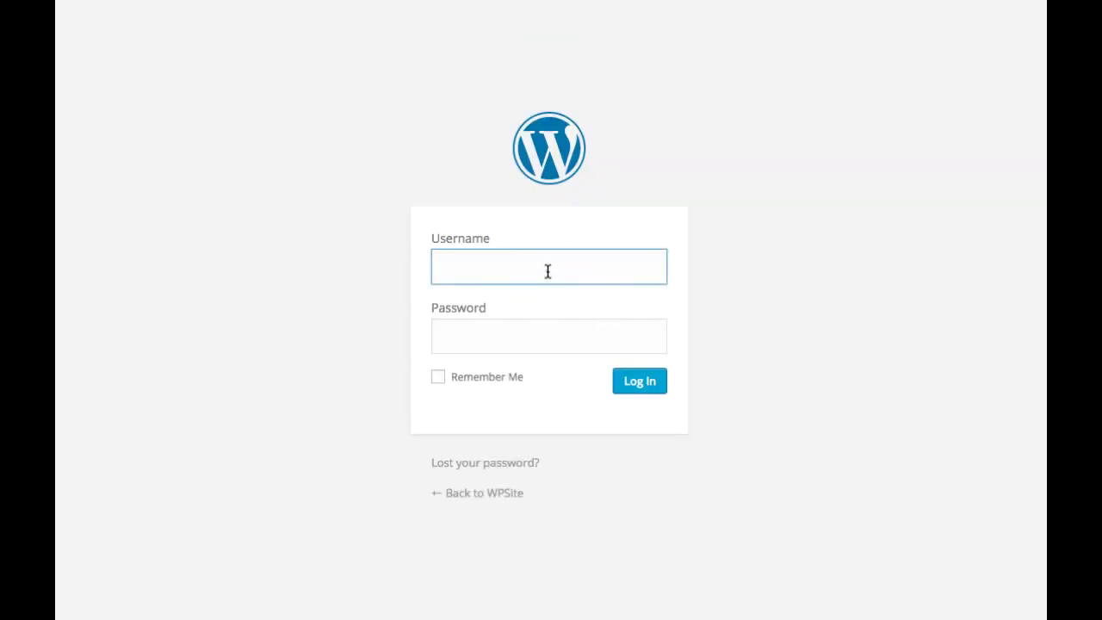
text(hsnyc)
key(Tab)
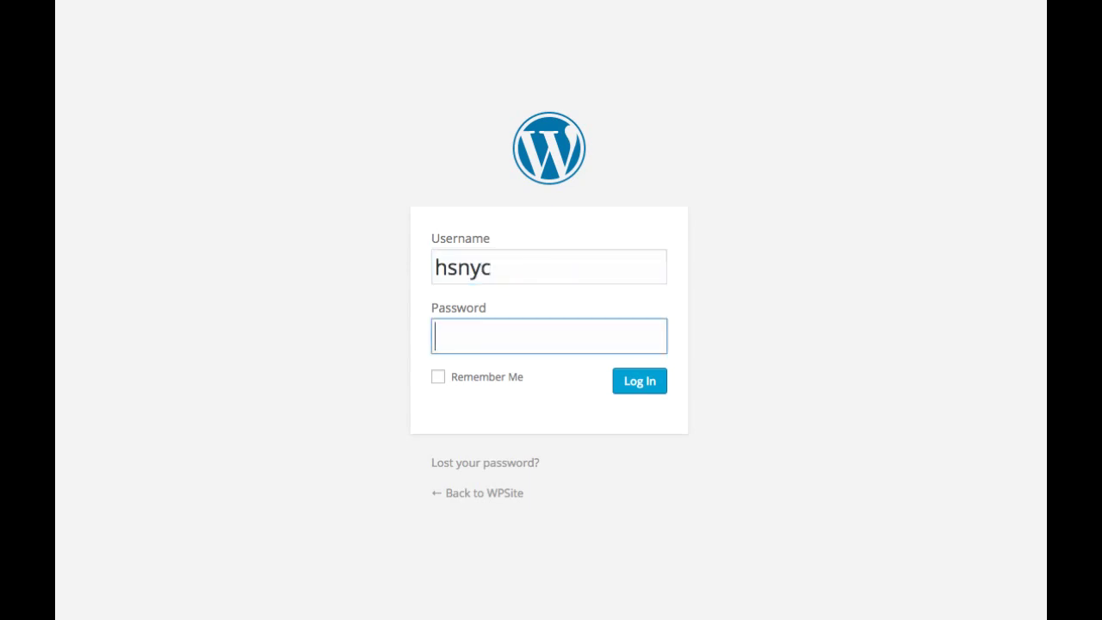
text(•••••••••••)
click(636, 380)
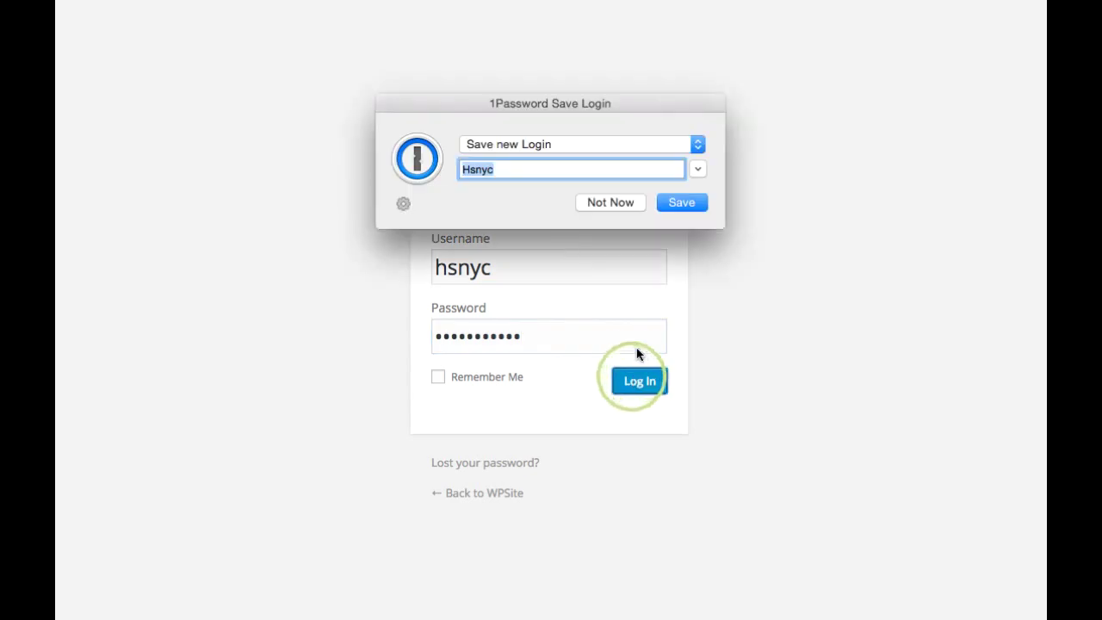
click(600, 210)
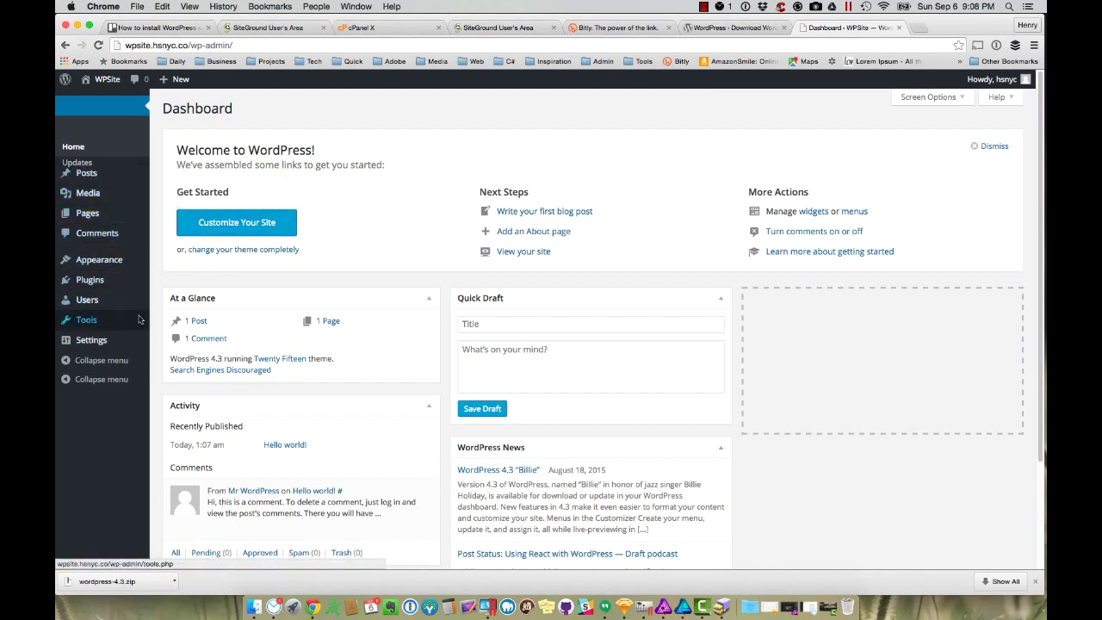
- Open WPSite's live site in a new tab and read its Hello world! post
mouse_move(103, 79)
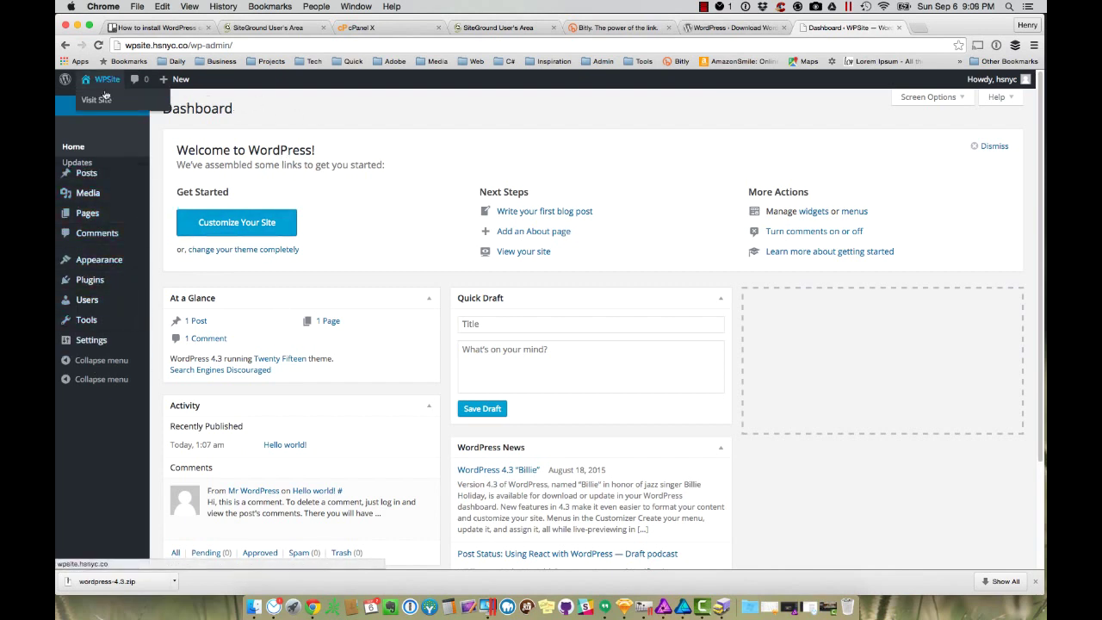
right_click(93, 103)
click(125, 111)
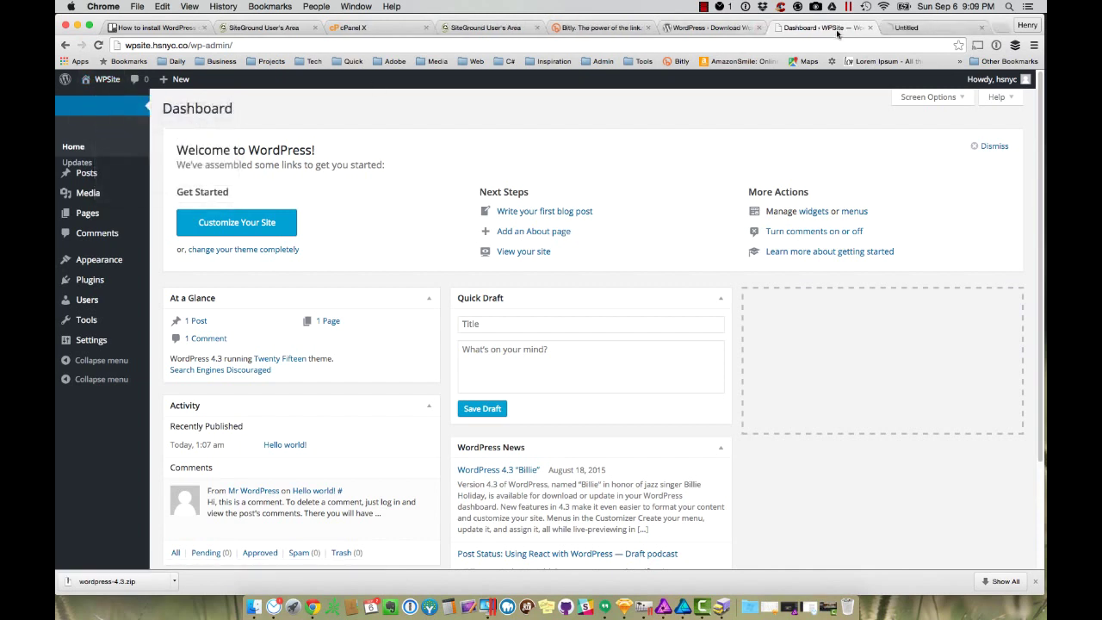
click(904, 28)
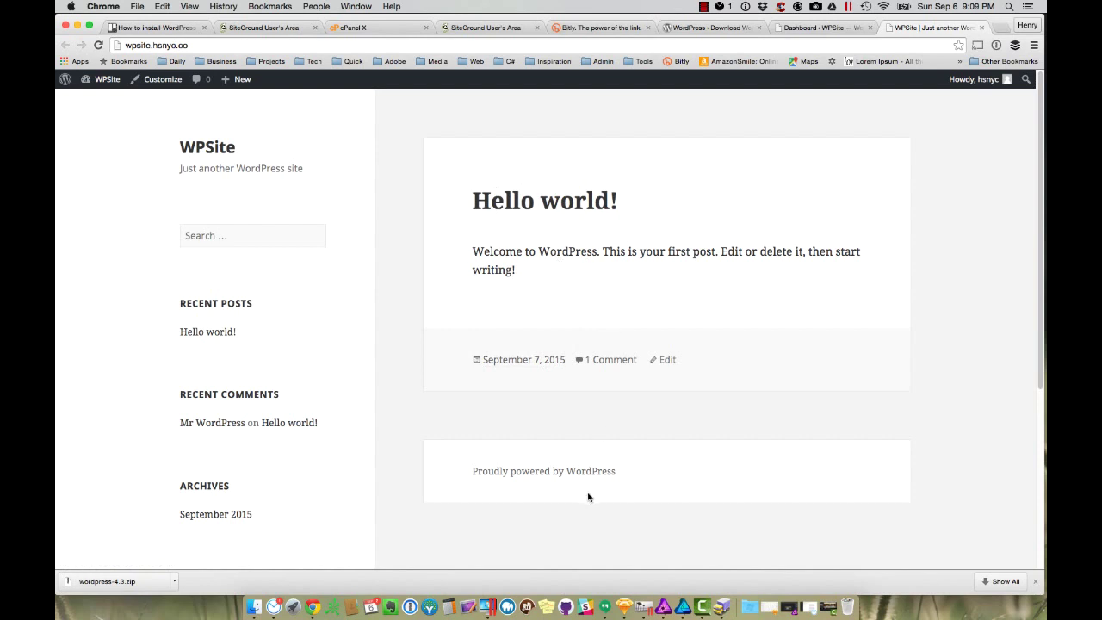
drag(521, 273, 465, 238)
click(509, 258)
- Back on the Dashboard, go to Appearance > Themes to see the installed themes
click(806, 29)
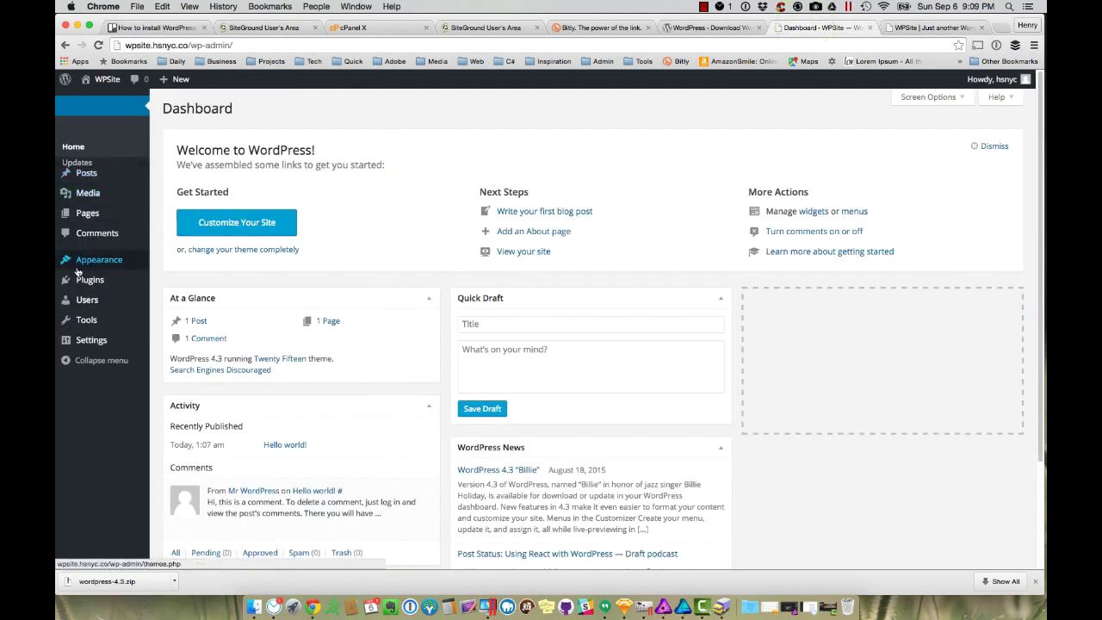
mouse_move(81, 260)
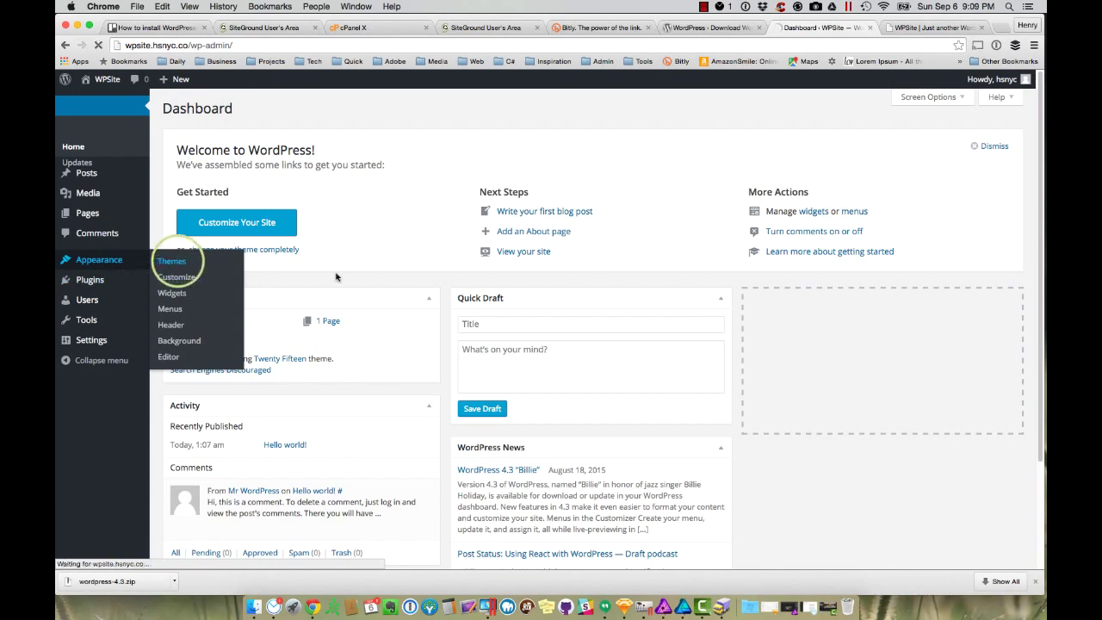
click(174, 263)
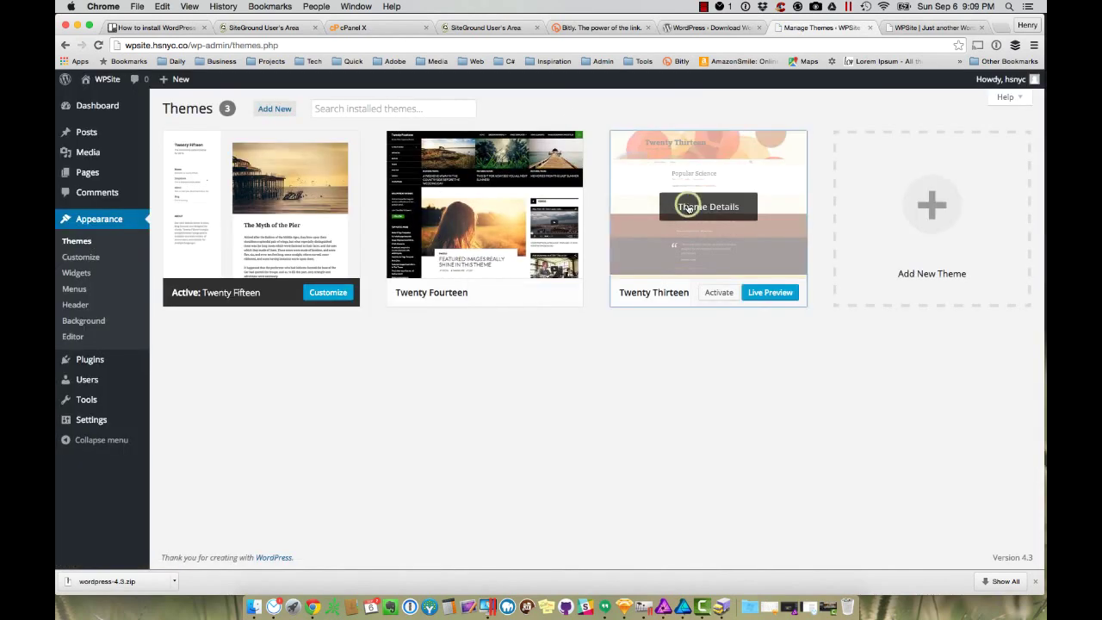
- Live-preview and activate Twenty Thirteen, then return to the WordPress 4.3 Download tab
click(684, 206)
click(618, 540)
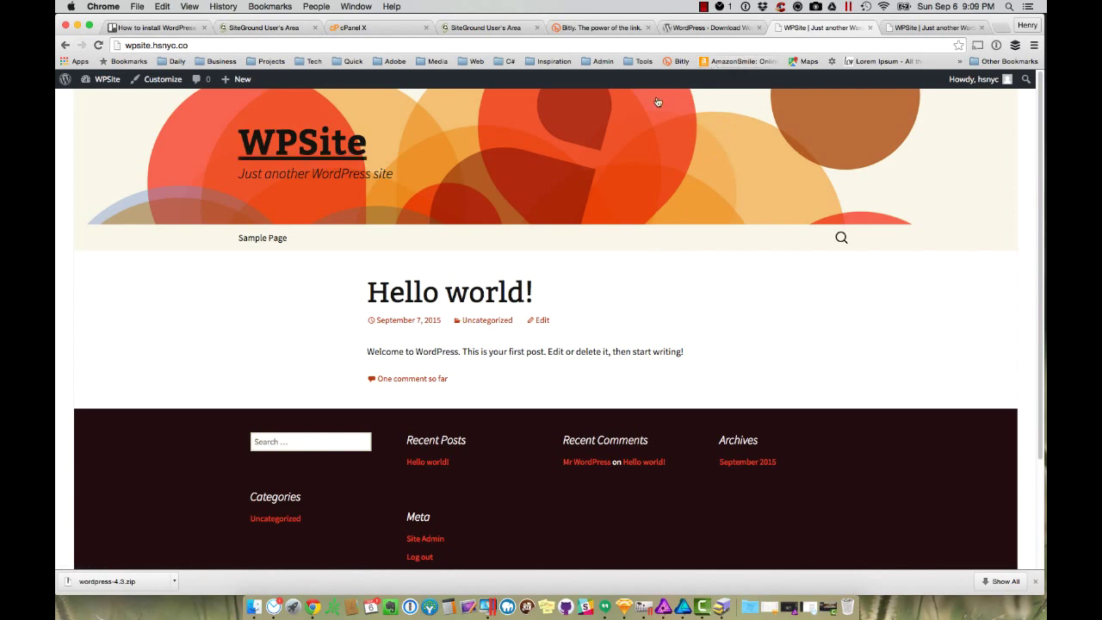
click(706, 27)
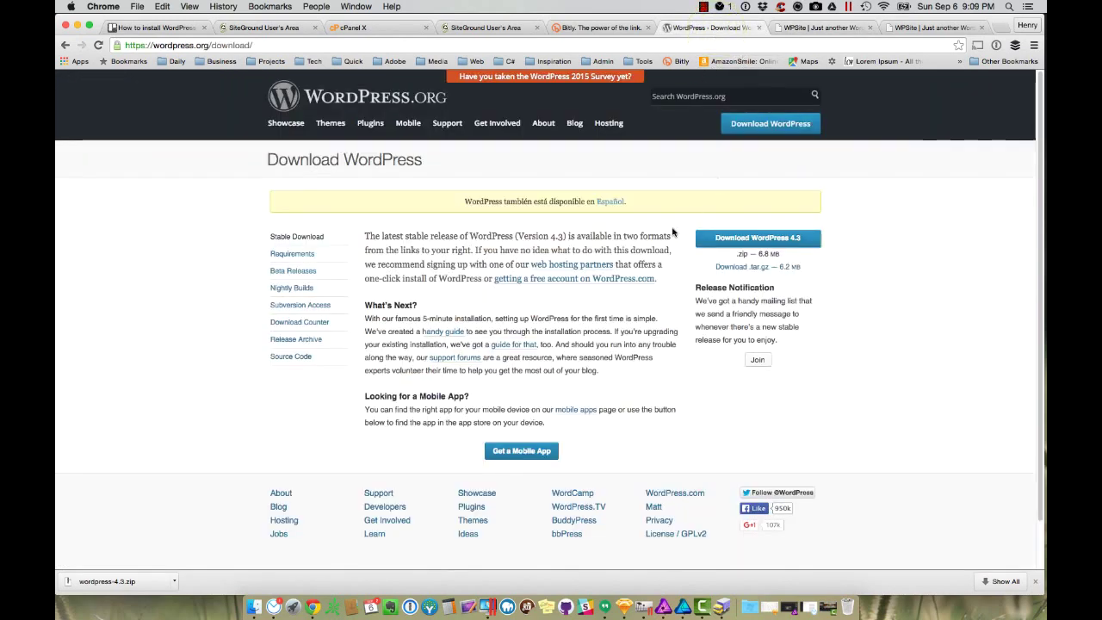
- From the SiteGround User's Area, open the SiteGround home page, then WordPress Services
click(808, 29)
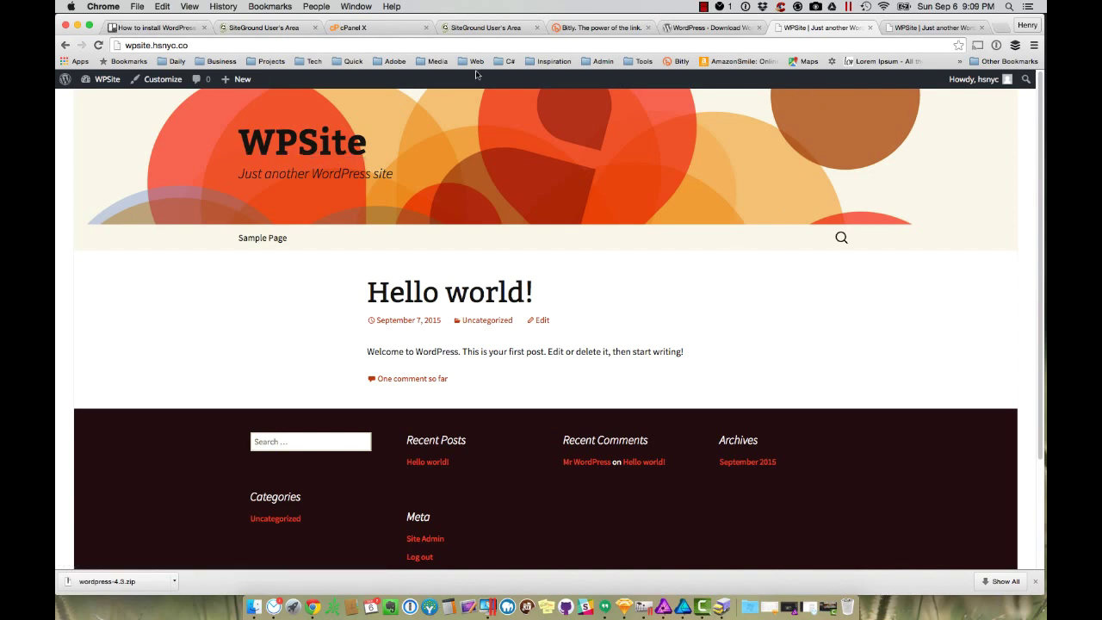
click(269, 27)
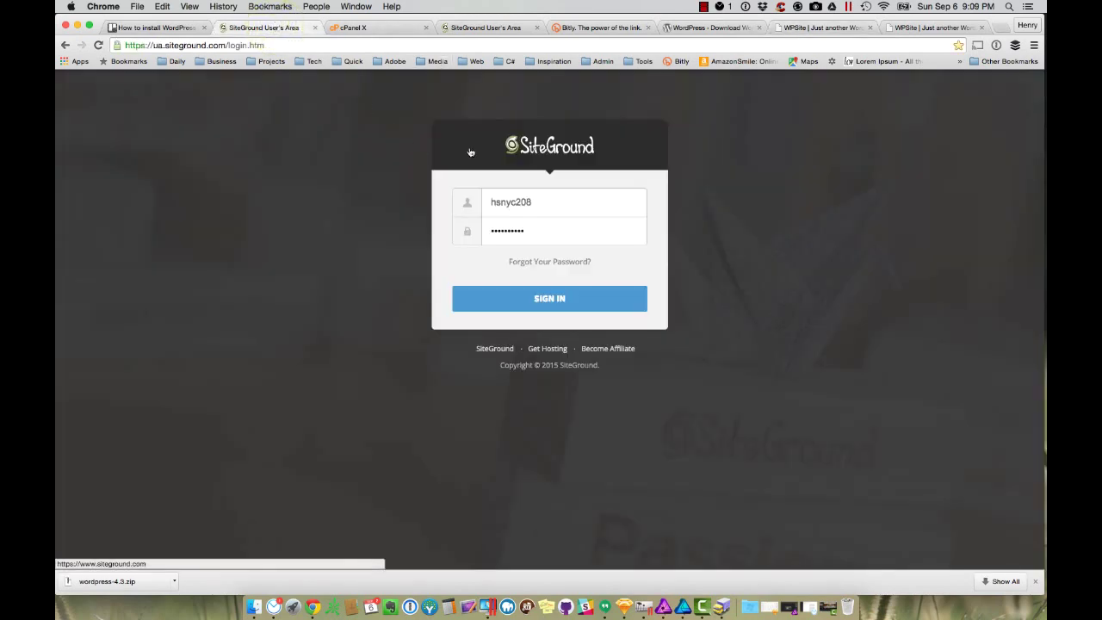
click(532, 148)
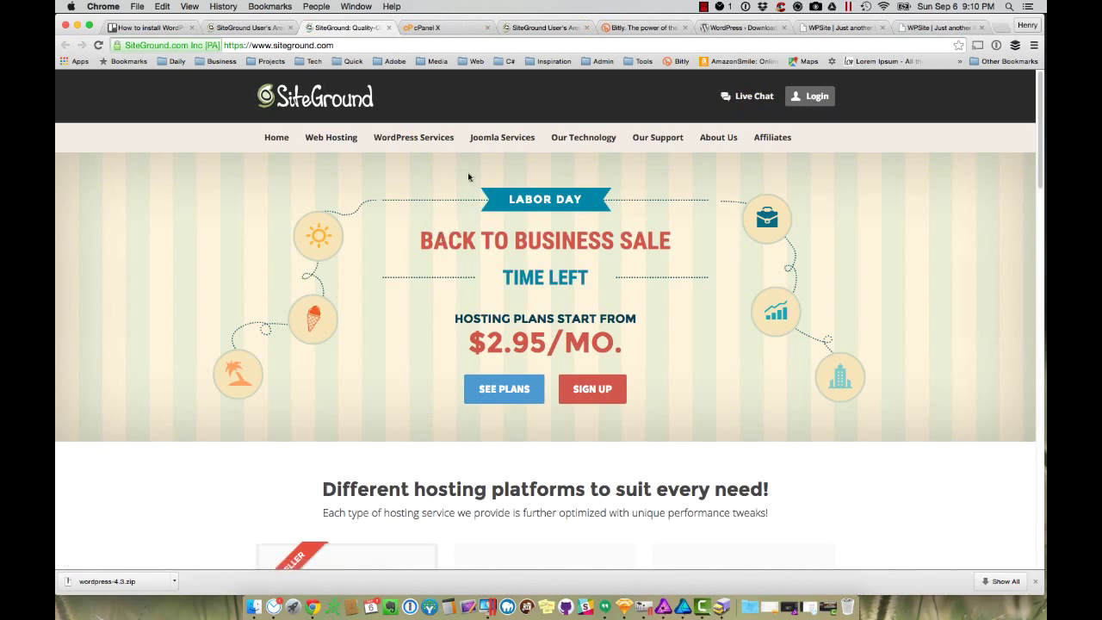
click(419, 140)
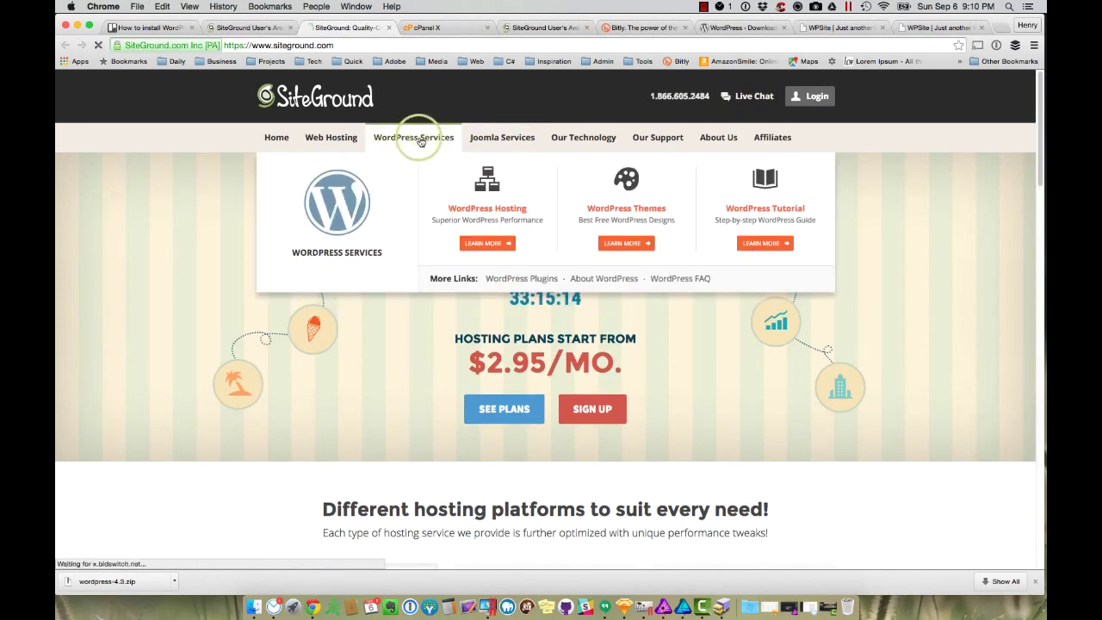